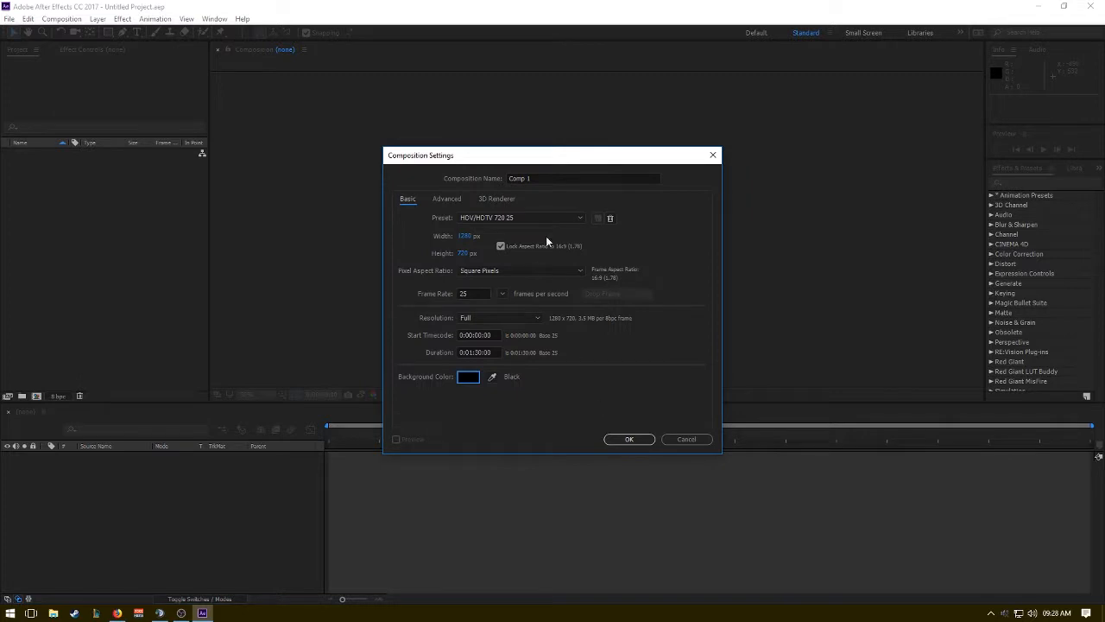
Name the new 1280 x 720, 25 fps composition AudioBounce and create it.
{"action": "left_click", "coordinate": [554, 177]}
{"action": "type", "text": "AudioBounce"}
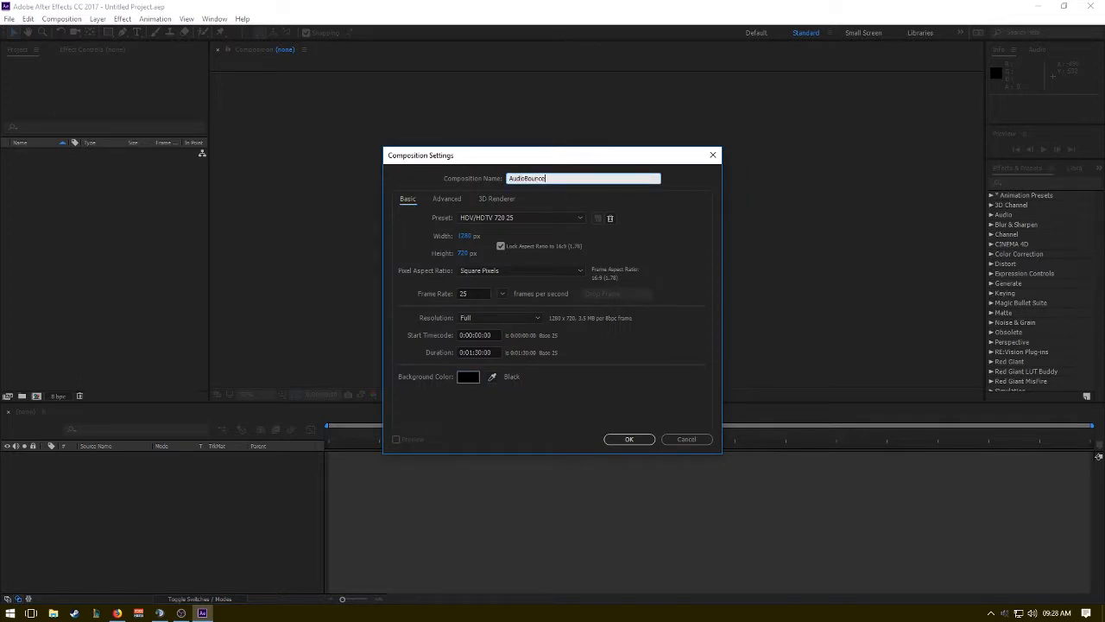
{"action": "key", "text": "Return"}
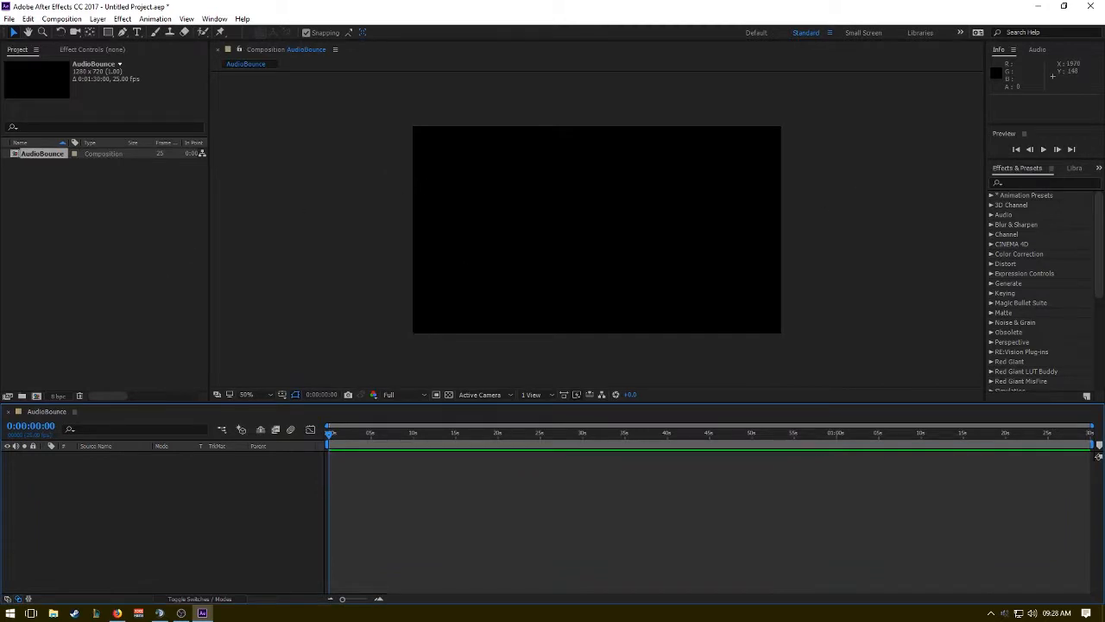
Import great dane.mp3 into the project and open it in the footage viewer.
{"action": "left_click_drag", "start_coordinate": [1104, 339], "coordinate": [63, 223]}
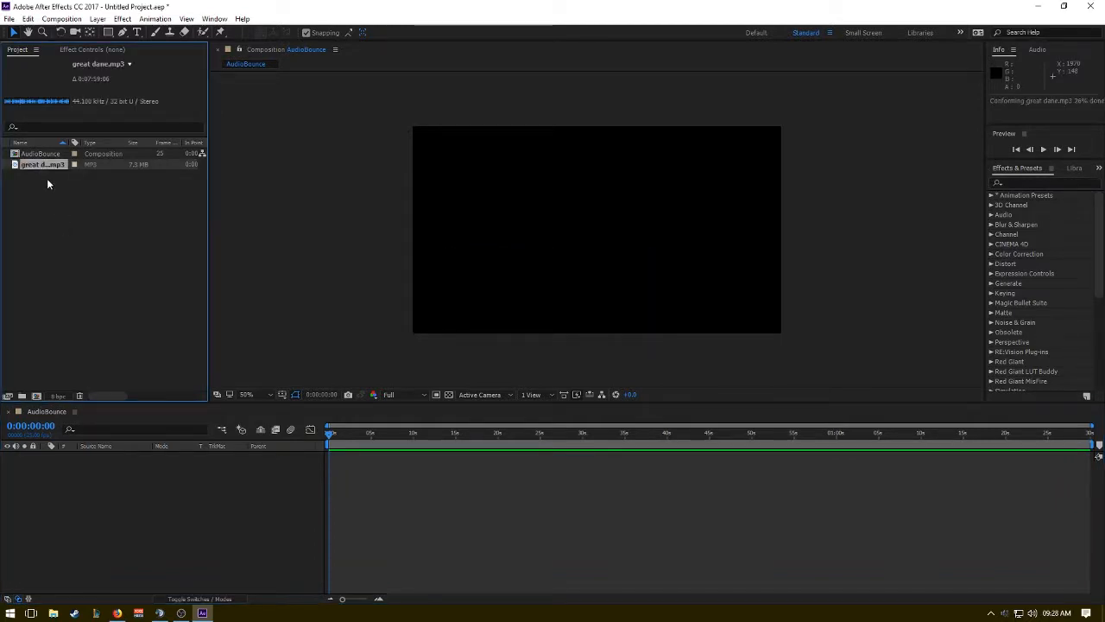
{"action": "double_click", "coordinate": [45, 164]}
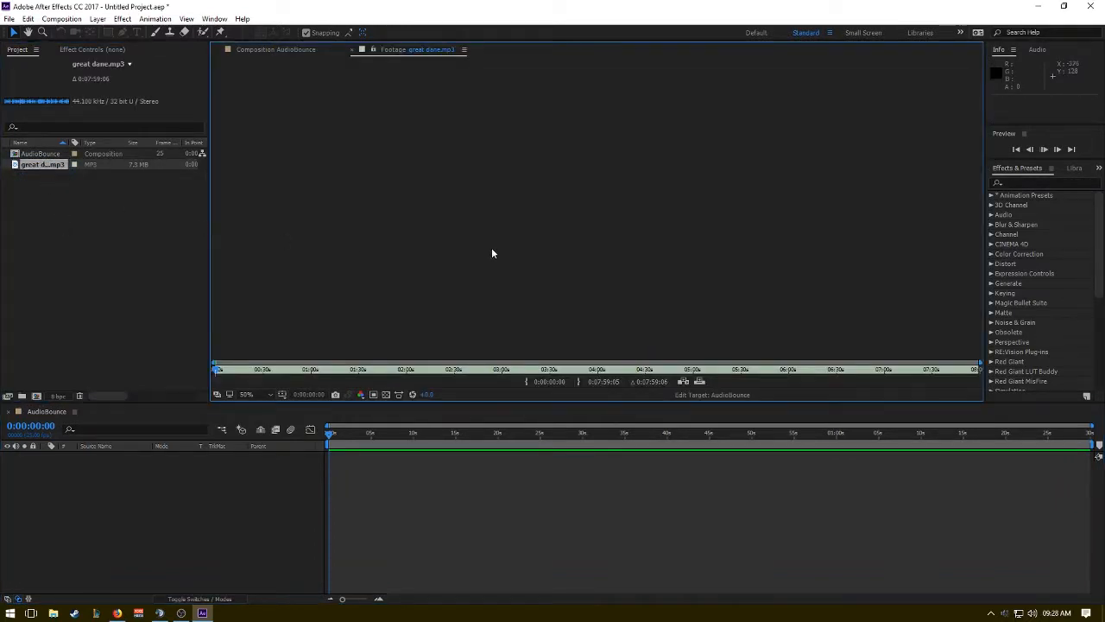
Play through the opening of the great dane.mp3 footage and set its in point at 0:00:19:26.
{"action": "left_click", "coordinate": [227, 369]}
{"action": "key", "text": "space"}
{"action": "left_click", "coordinate": [255, 369]}
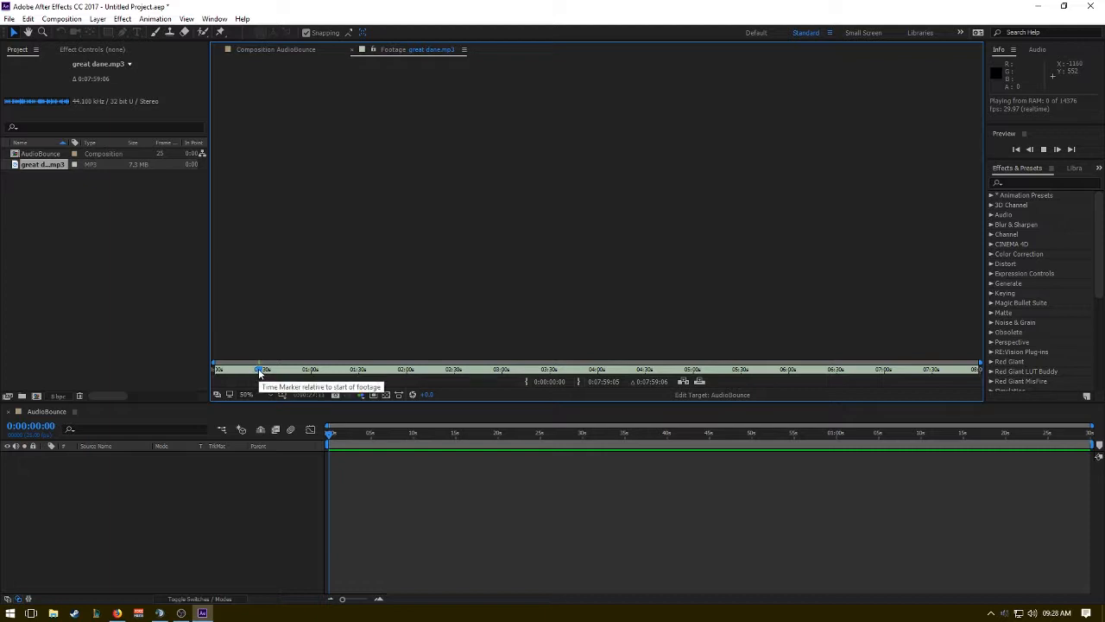
{"action": "left_click_drag", "start_coordinate": [259, 373], "coordinate": [245, 369]}
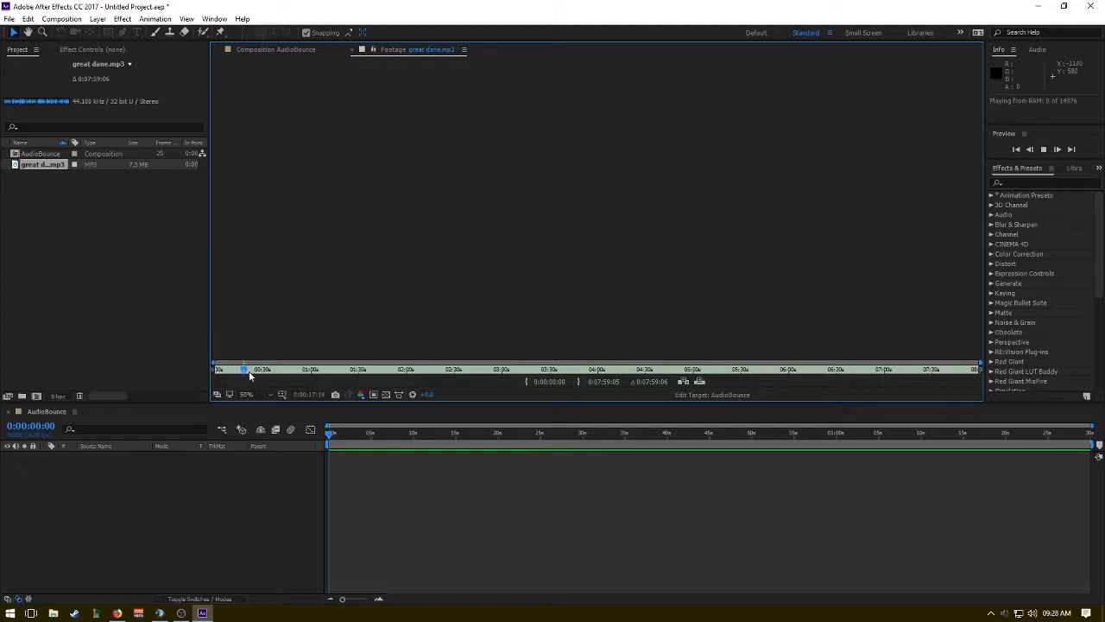
{"action": "key", "text": "space"}
{"action": "key", "text": "space"}
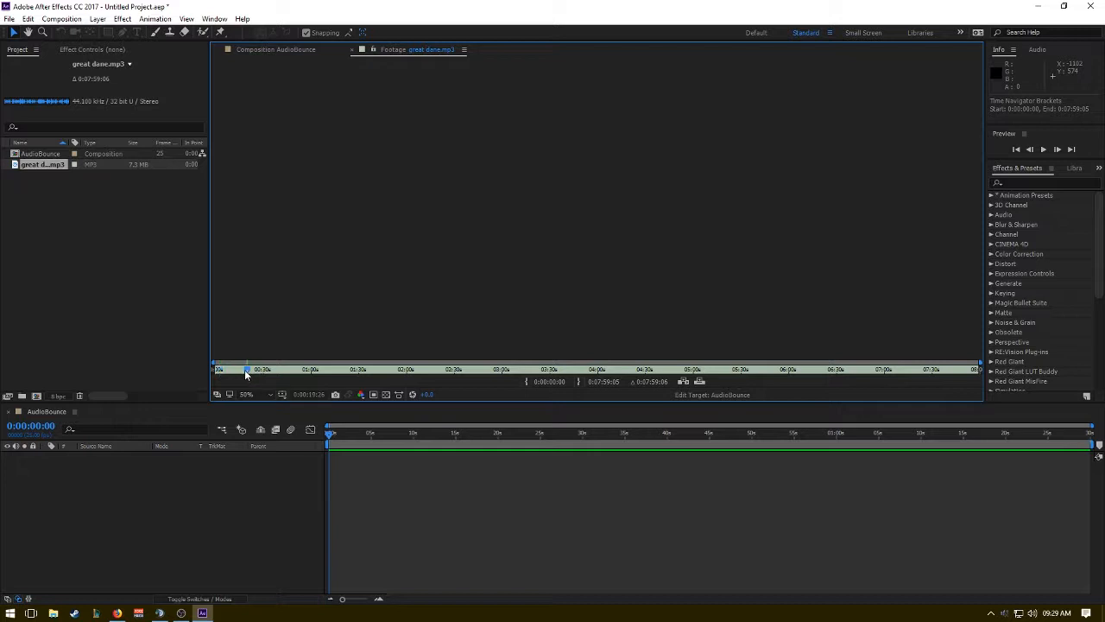
{"action": "key", "text": "alt+bracketleft"}
{"action": "key", "text": "space"}
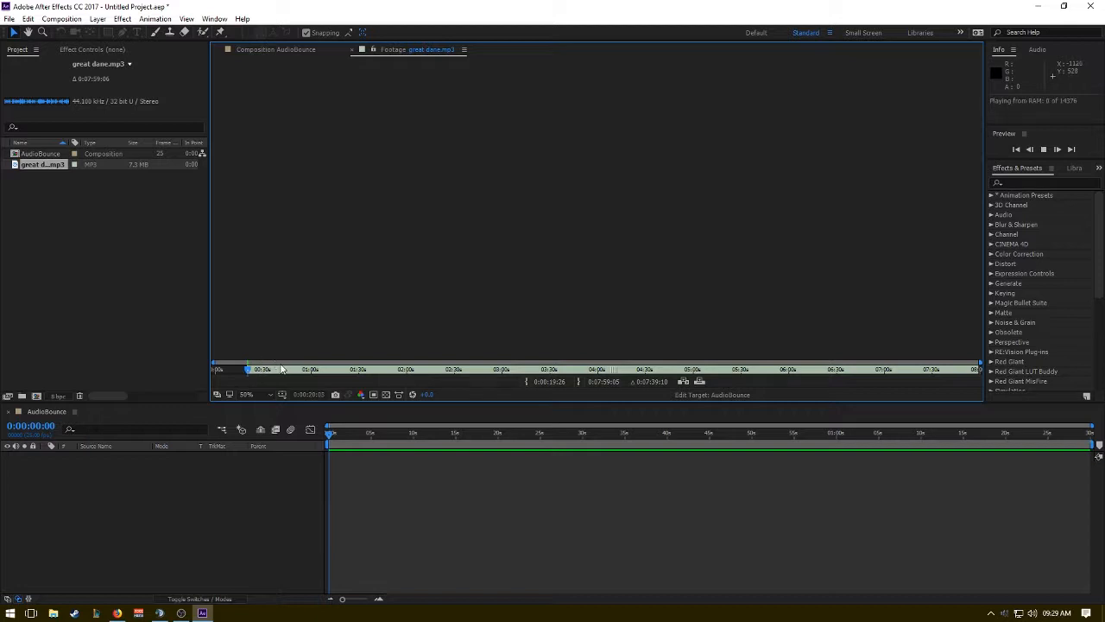
Add the trimmed great dane.mp3 to the AudioBounce composition and briefly preview it.
{"action": "left_click_drag", "start_coordinate": [46, 168], "coordinate": [138, 483]}
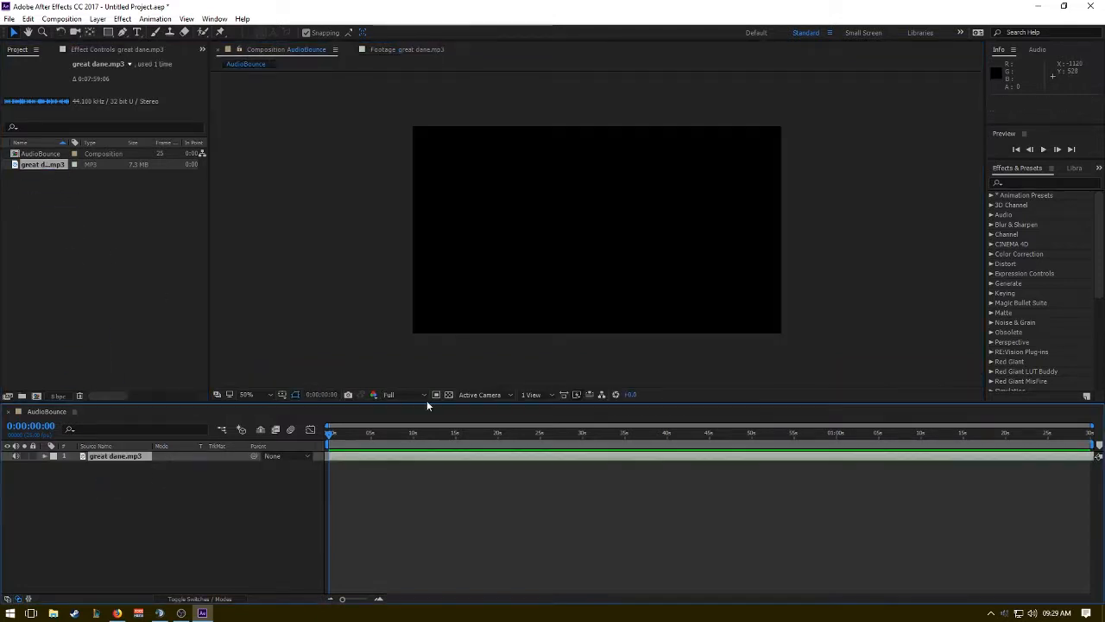
{"action": "key", "text": "space"}
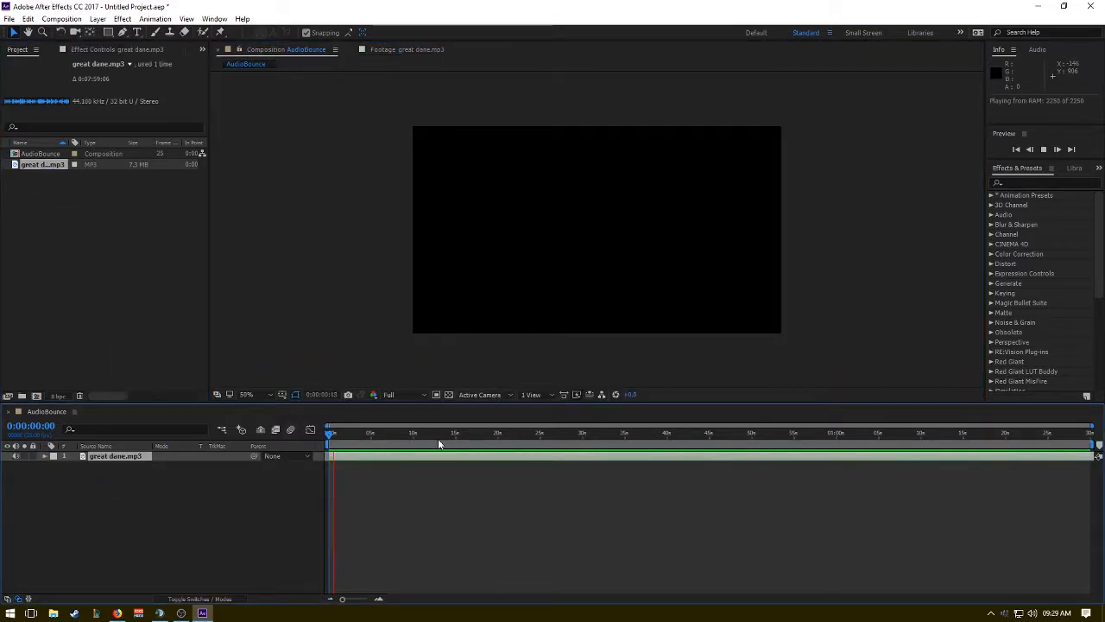
{"action": "key", "text": "space"}
Reveal the full preview settings and set the preview frame rate to Auto.
{"action": "left_click", "coordinate": [1043, 132]}
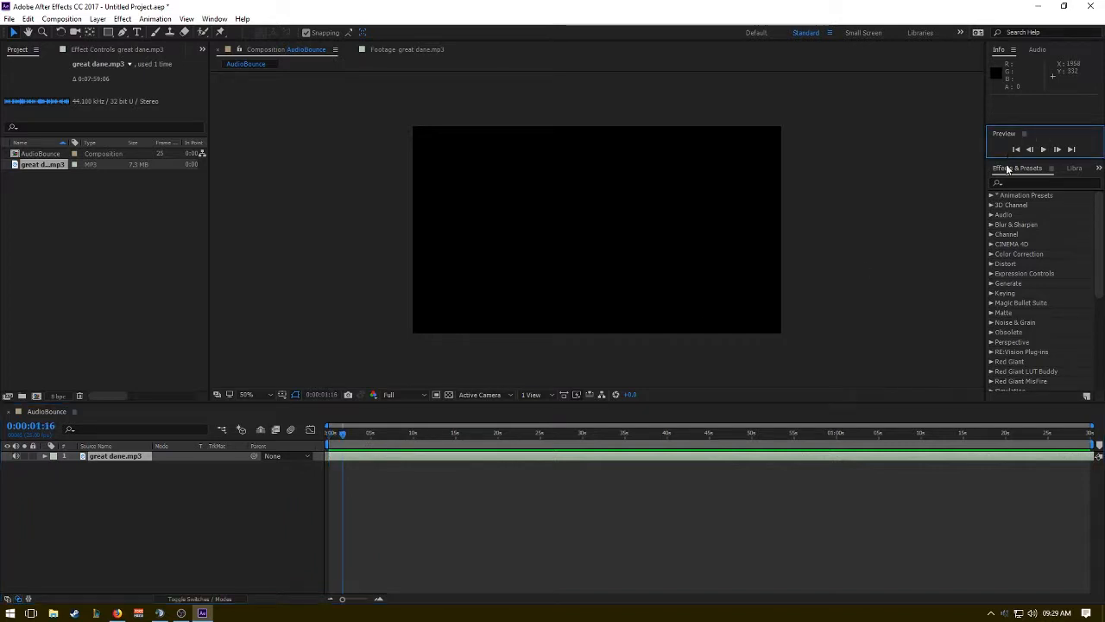
{"action": "left_click_drag", "start_coordinate": [1006, 160], "coordinate": [1019, 306]}
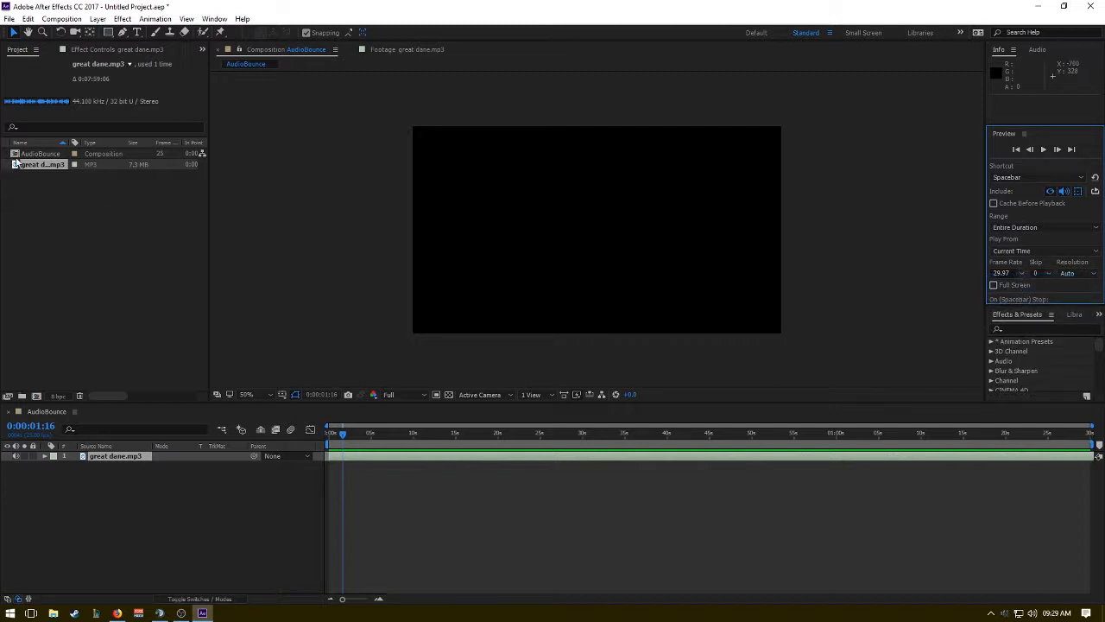
{"action": "left_click", "coordinate": [25, 154]}
{"action": "left_click", "coordinate": [1022, 275]}
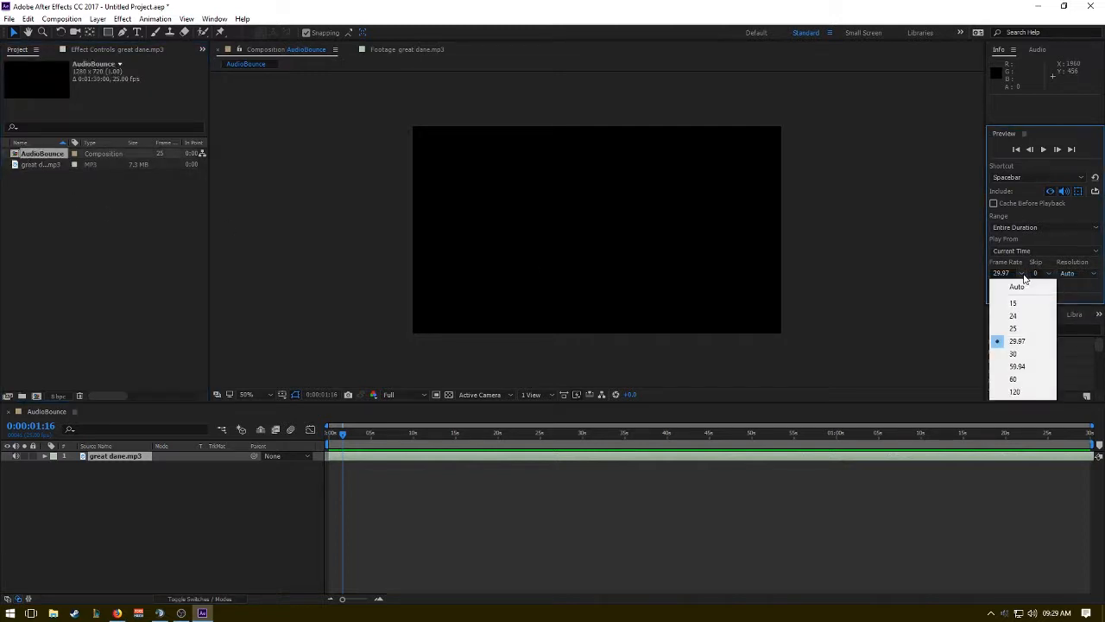
{"action": "left_click", "coordinate": [1026, 329]}
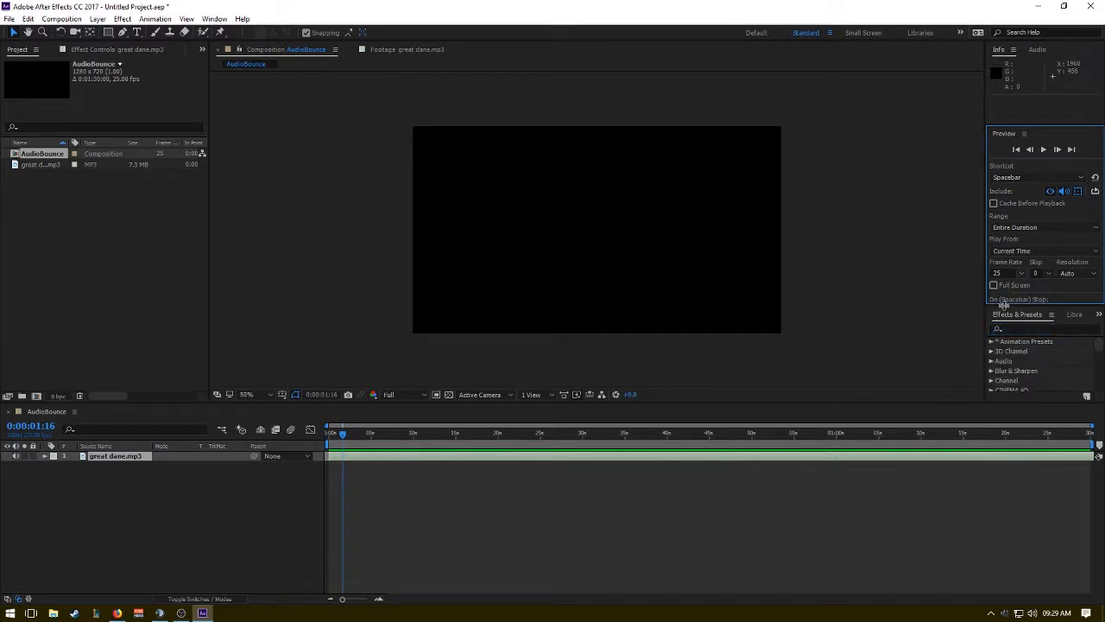
{"action": "left_click_drag", "start_coordinate": [1021, 305], "coordinate": [1026, 331]}
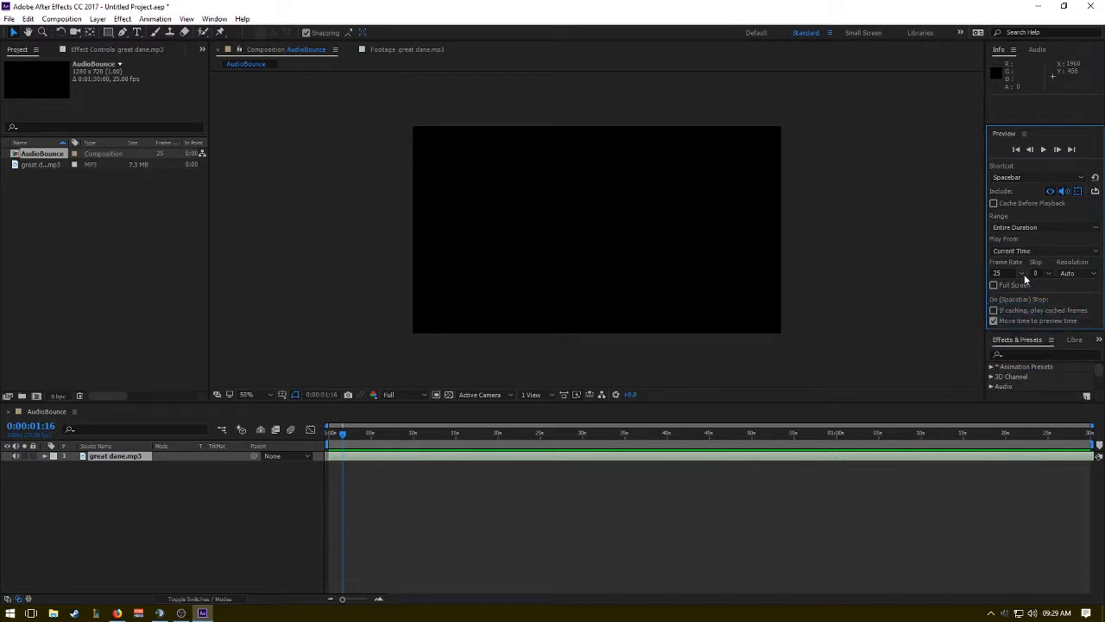
{"action": "left_click", "coordinate": [1022, 274]}
{"action": "left_click", "coordinate": [1026, 288]}
Return the current time to the start of the composition and preview the song from there.
{"action": "left_click_drag", "start_coordinate": [342, 435], "coordinate": [321, 436]}
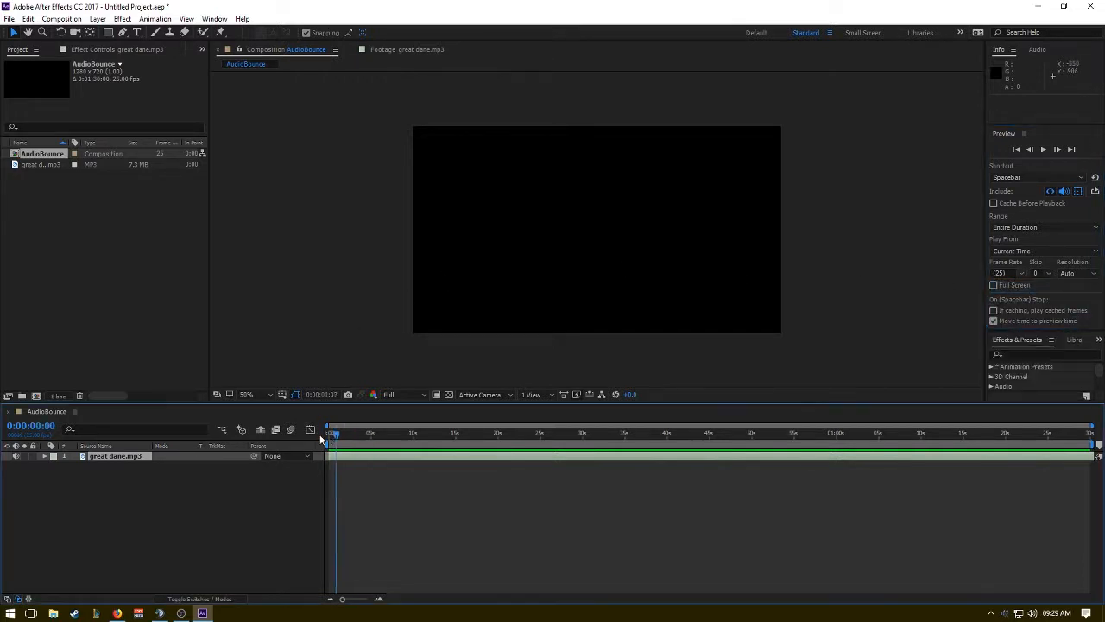
{"action": "key", "text": "space"}
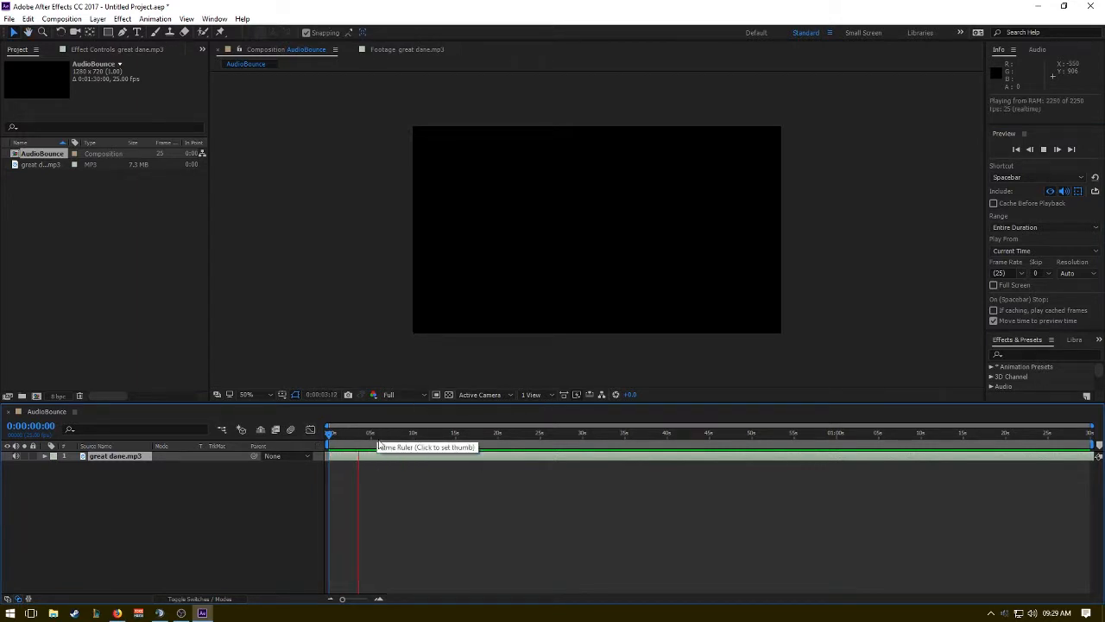
{"action": "key", "text": "space"}
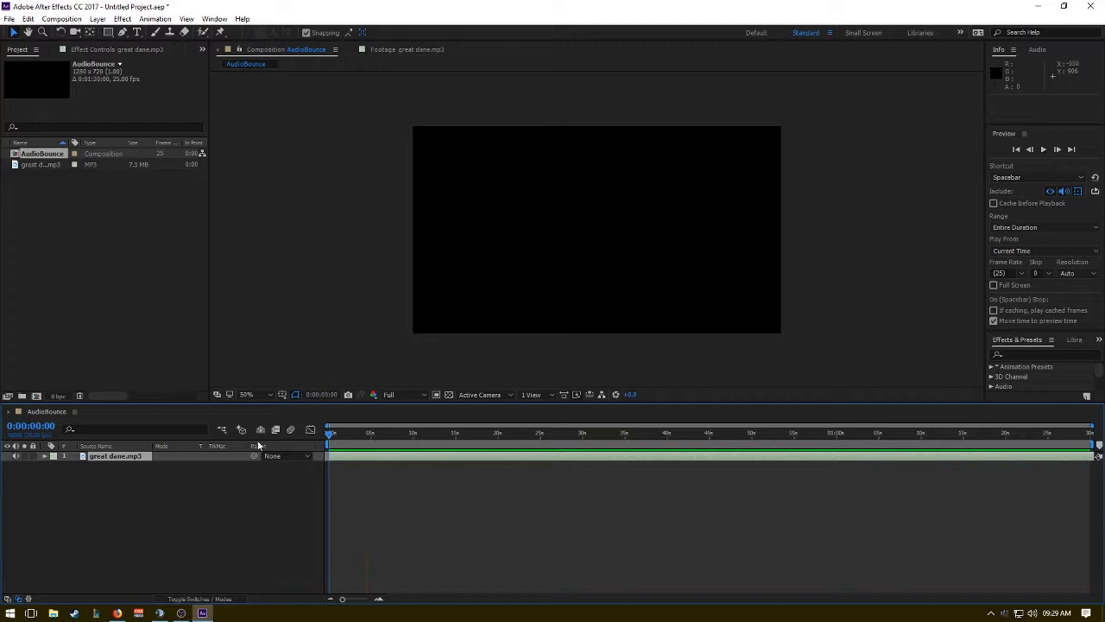
Find the Bass & Treble audio effect and apply it to the great dane.mp3 layer.
{"action": "left_click", "coordinate": [121, 457]}
{"action": "left_click", "coordinate": [1026, 337]}
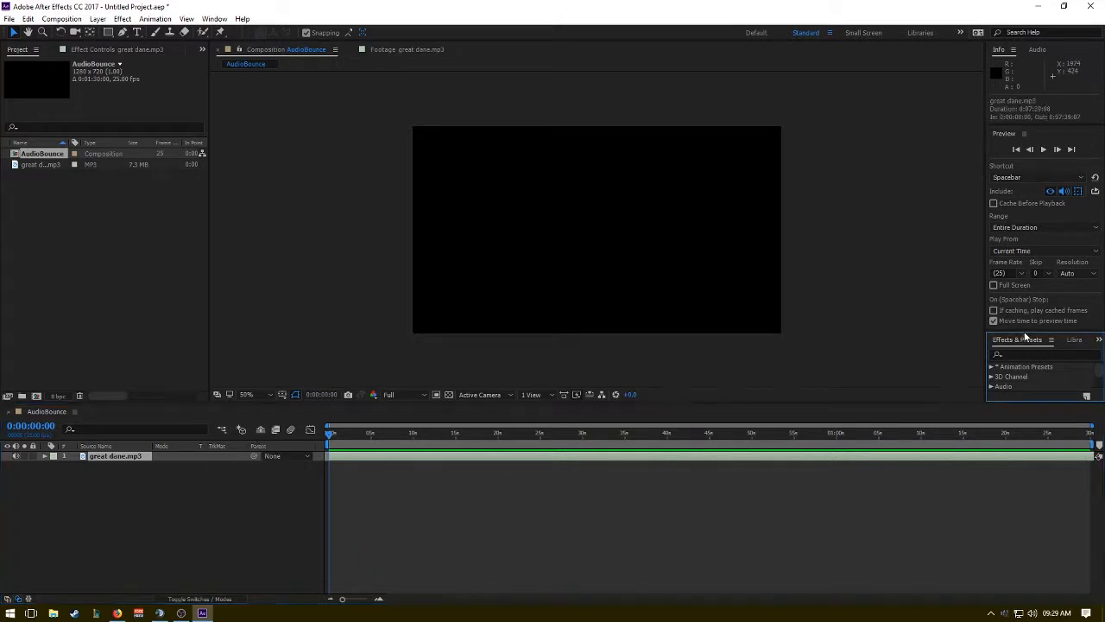
{"action": "left_click_drag", "start_coordinate": [1025, 332], "coordinate": [1026, 175]}
{"action": "left_click", "coordinate": [1022, 198]}
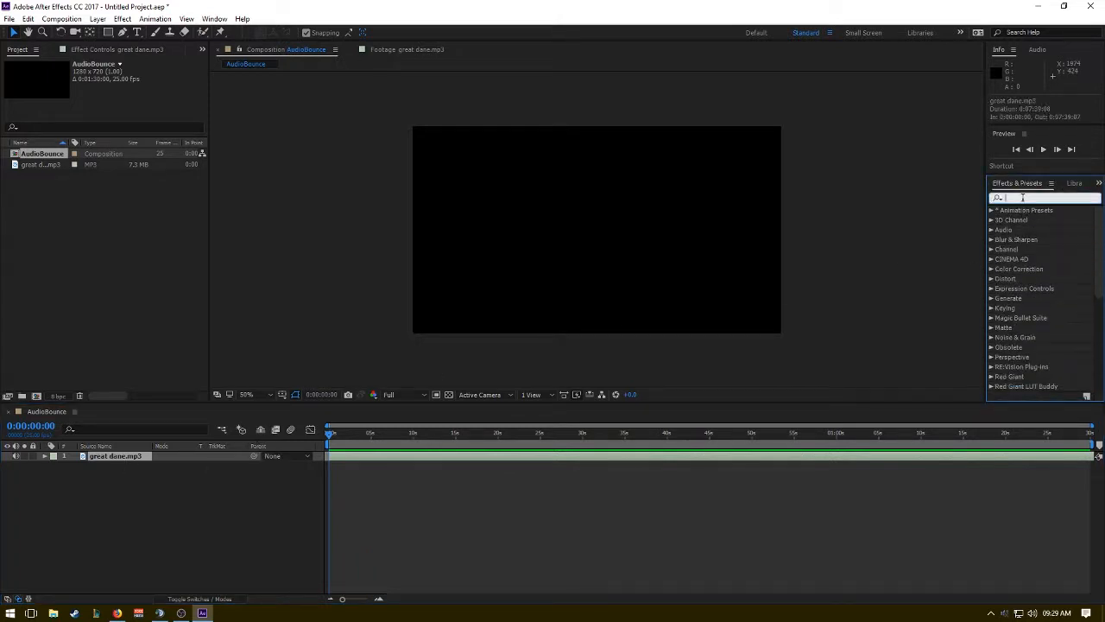
{"action": "type", "text": "bass an"}
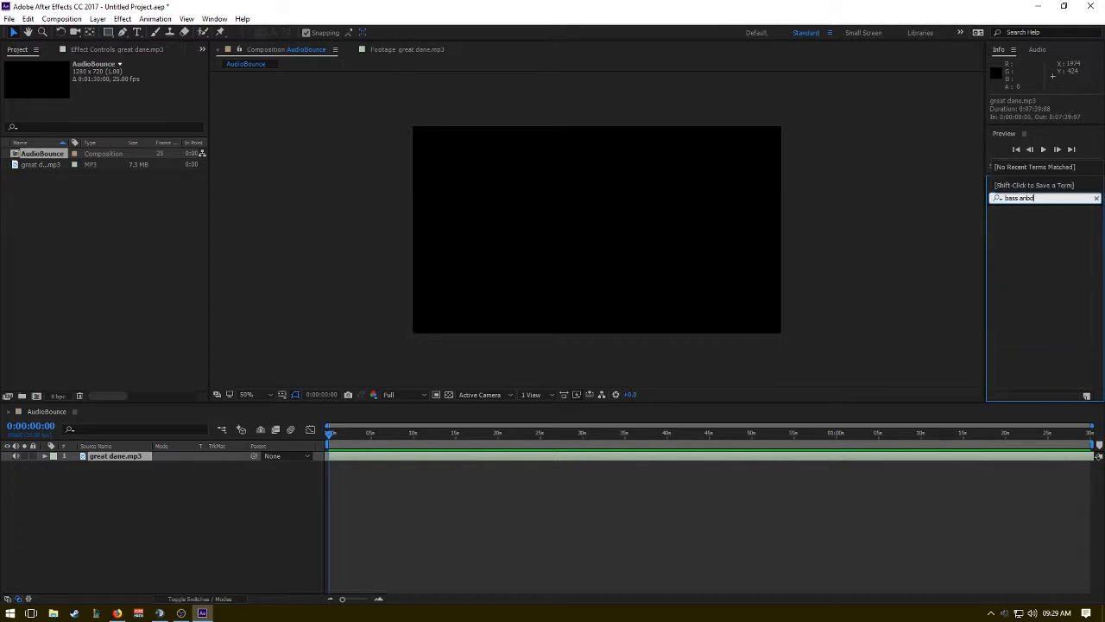
{"action": "type", "text": "d"}
{"action": "key", "text": "Return"}
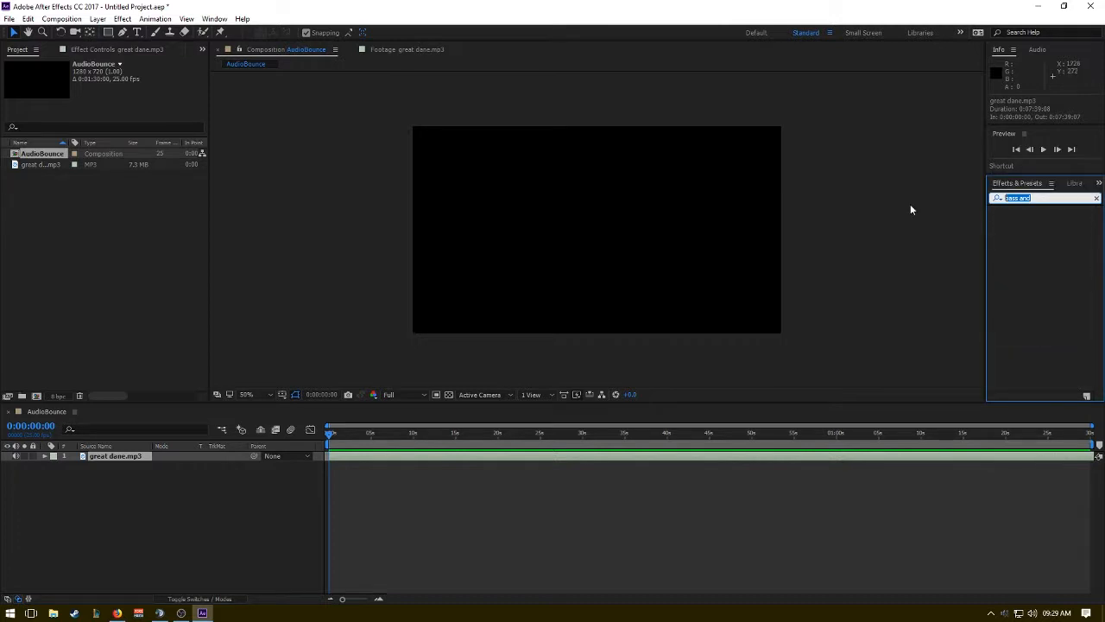
{"action": "type", "text": "bass"}
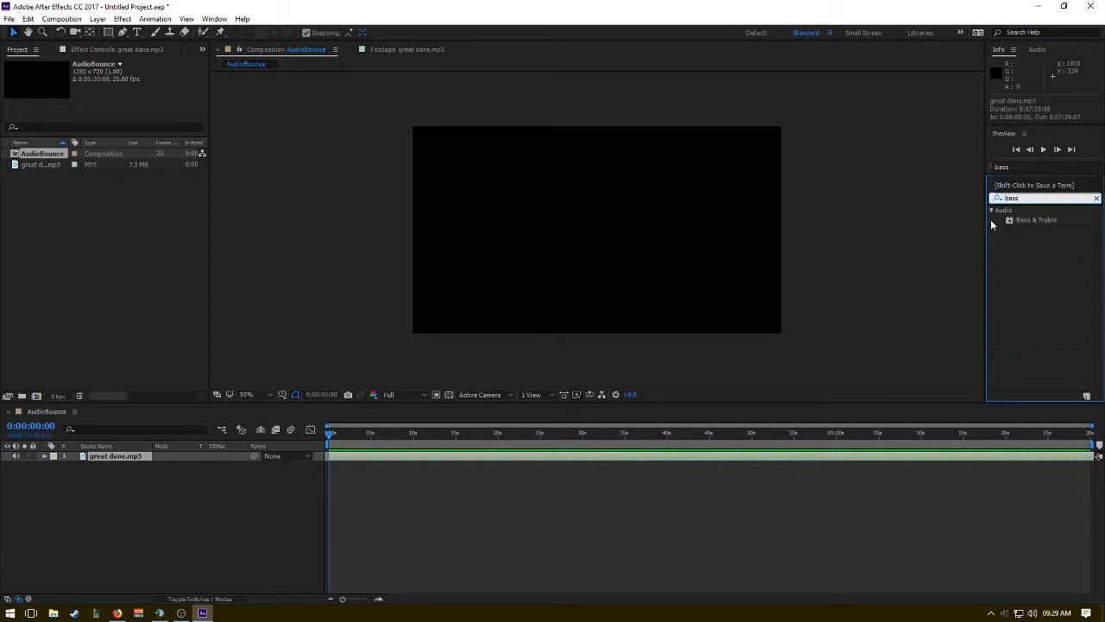
{"action": "left_click_drag", "start_coordinate": [1043, 219], "coordinate": [439, 463]}
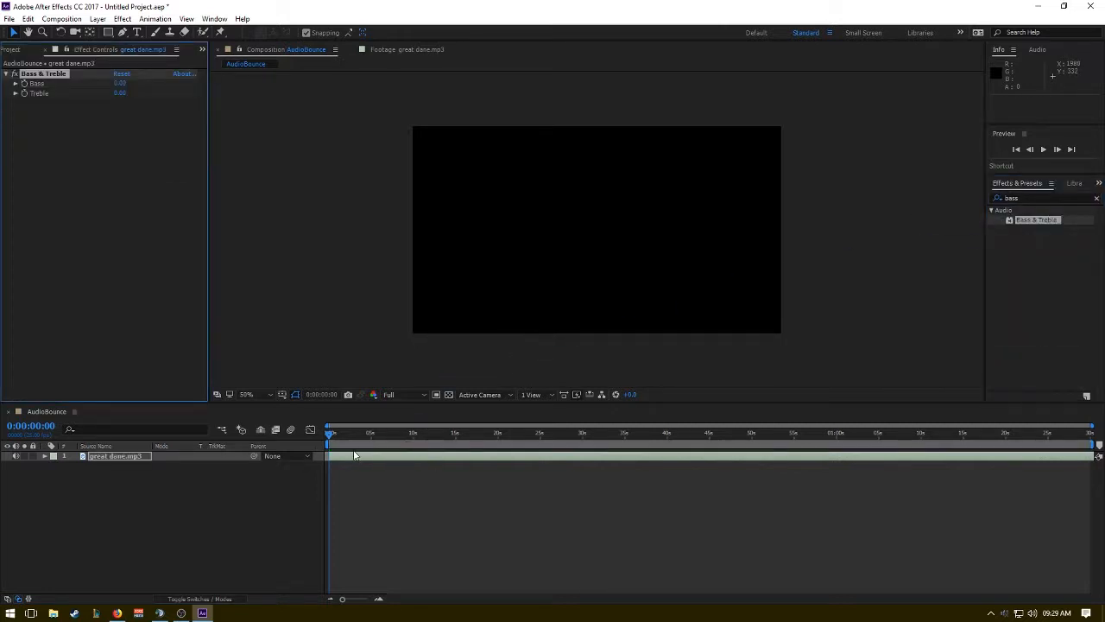
Set the effect's Bass to 100 and Treble to -100, and duplicate the Bass & Treble effect.
{"action": "left_click_drag", "start_coordinate": [119, 83], "coordinate": [413, 98]}
{"action": "left_click_drag", "start_coordinate": [121, 96], "coordinate": [34, 97]}
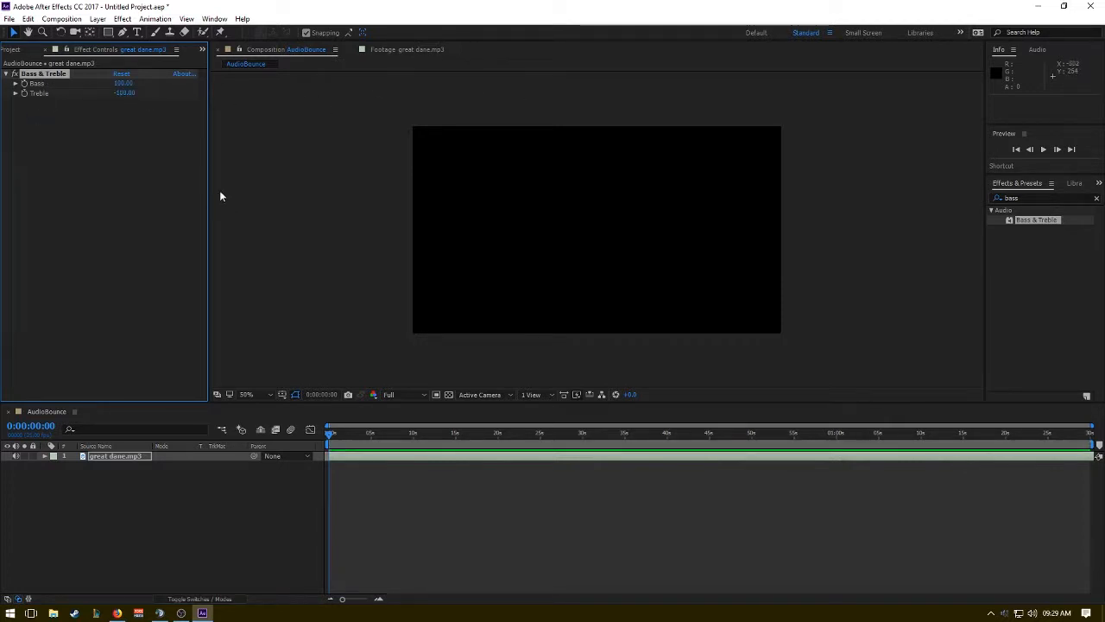
{"action": "key", "text": "ctrl+d"}
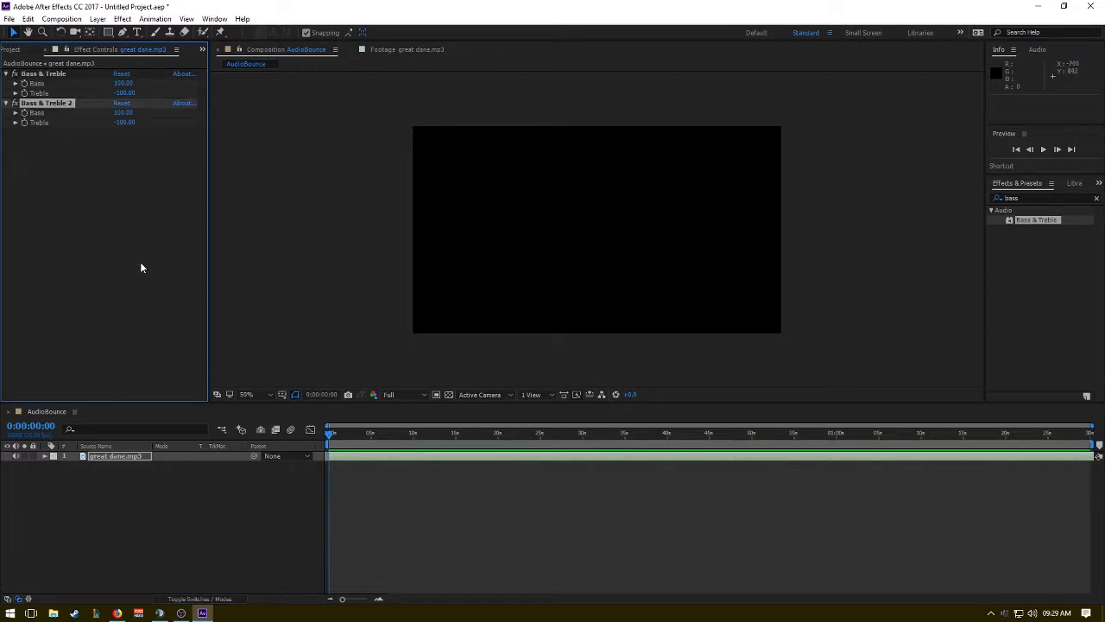
Preview the song with both Bass & Treble effects active on the layer.
{"action": "left_click", "coordinate": [127, 457]}
{"action": "right_click", "coordinate": [126, 457]}
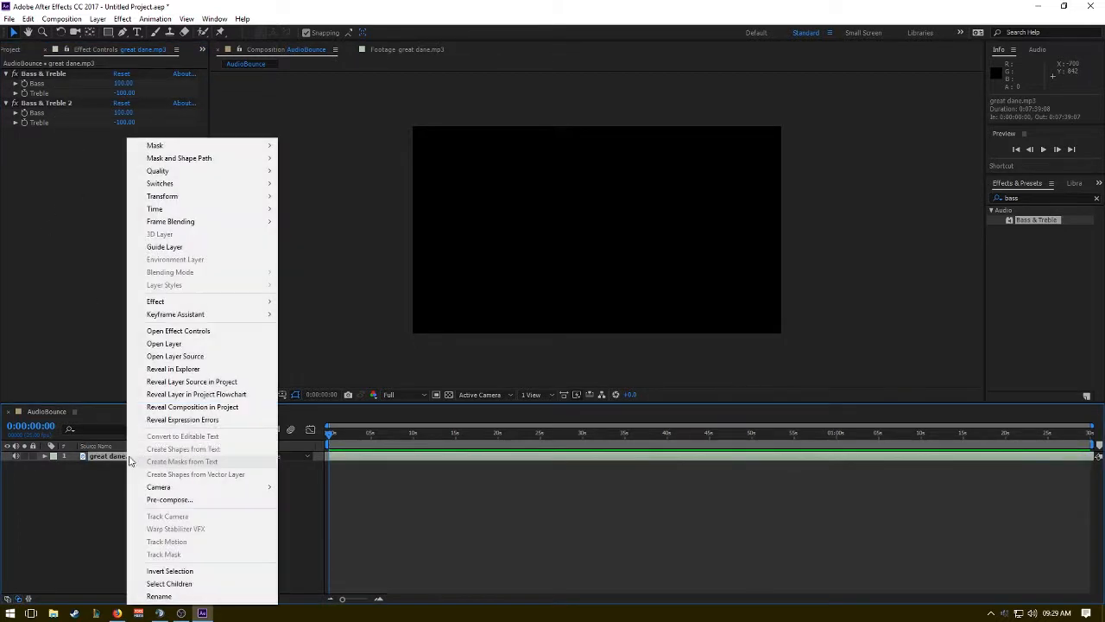
{"action": "left_click", "coordinate": [347, 423]}
{"action": "key", "text": "space"}
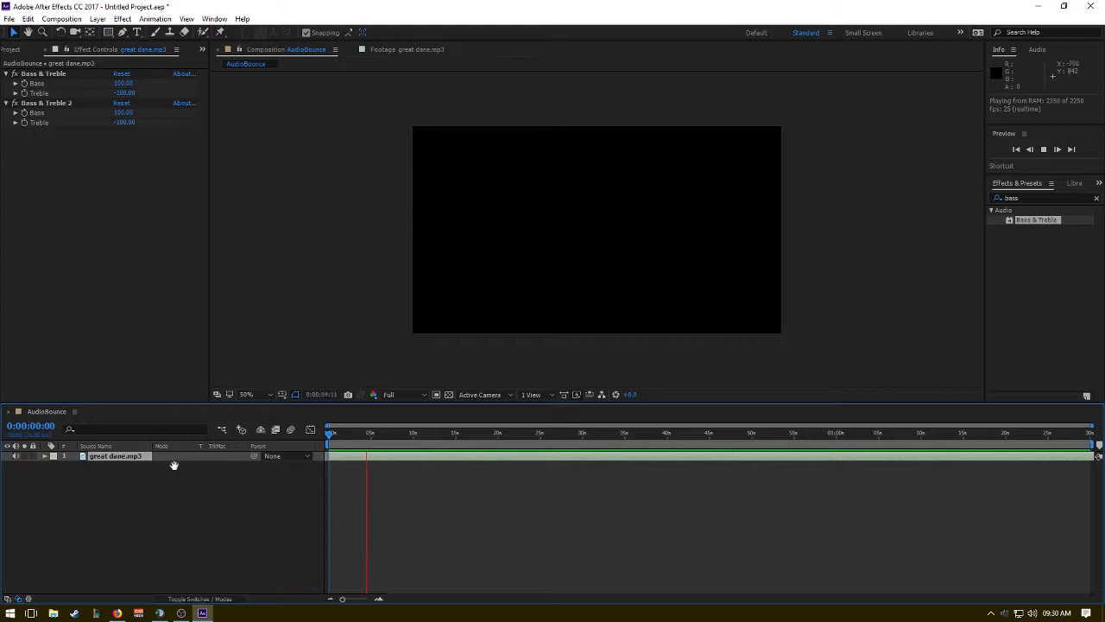
Preview the song with the second Bass & Treble effect deleted, and duplicate the remaining effect again.
{"action": "left_click", "coordinate": [138, 456]}
{"action": "right_click", "coordinate": [131, 456]}
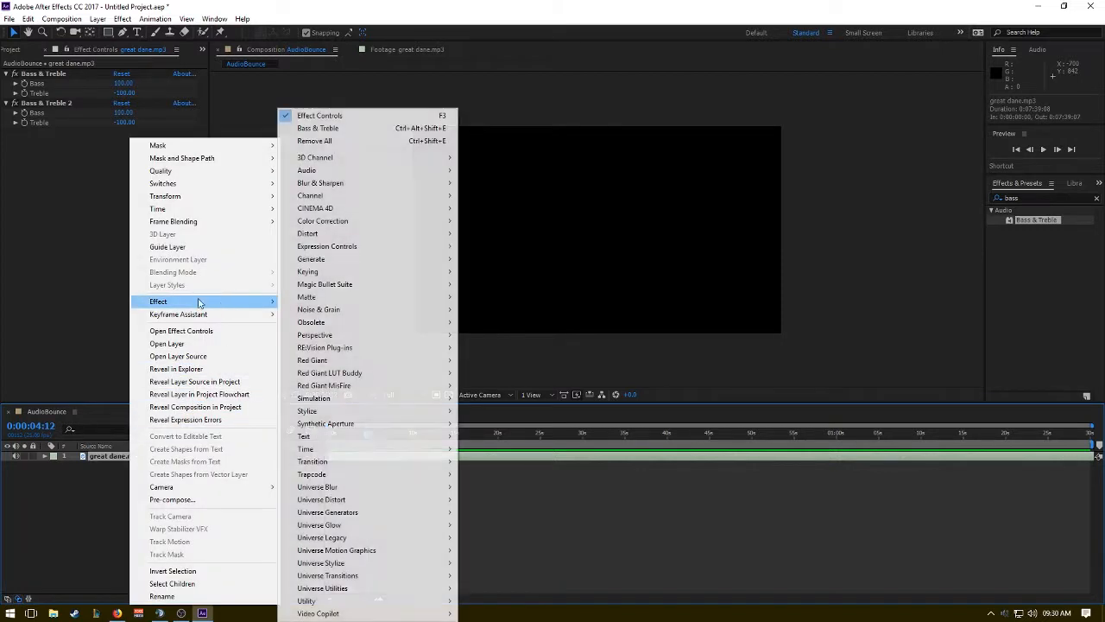
{"action": "left_click", "coordinate": [64, 200]}
{"action": "left_click", "coordinate": [66, 104]}
{"action": "key", "text": "Delete"}
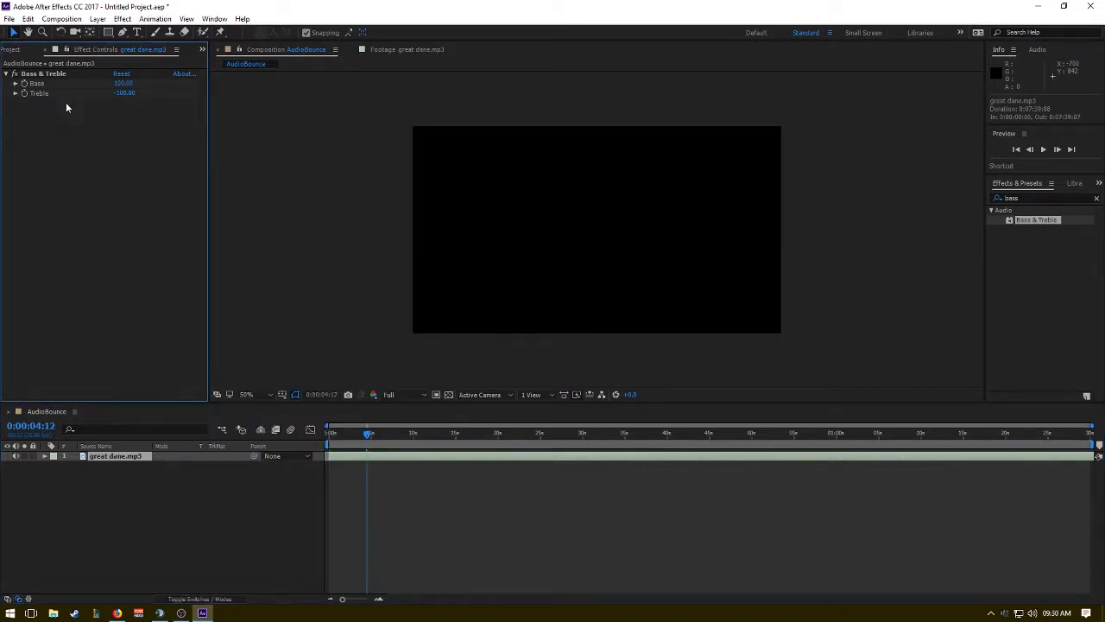
{"action": "key", "text": "space"}
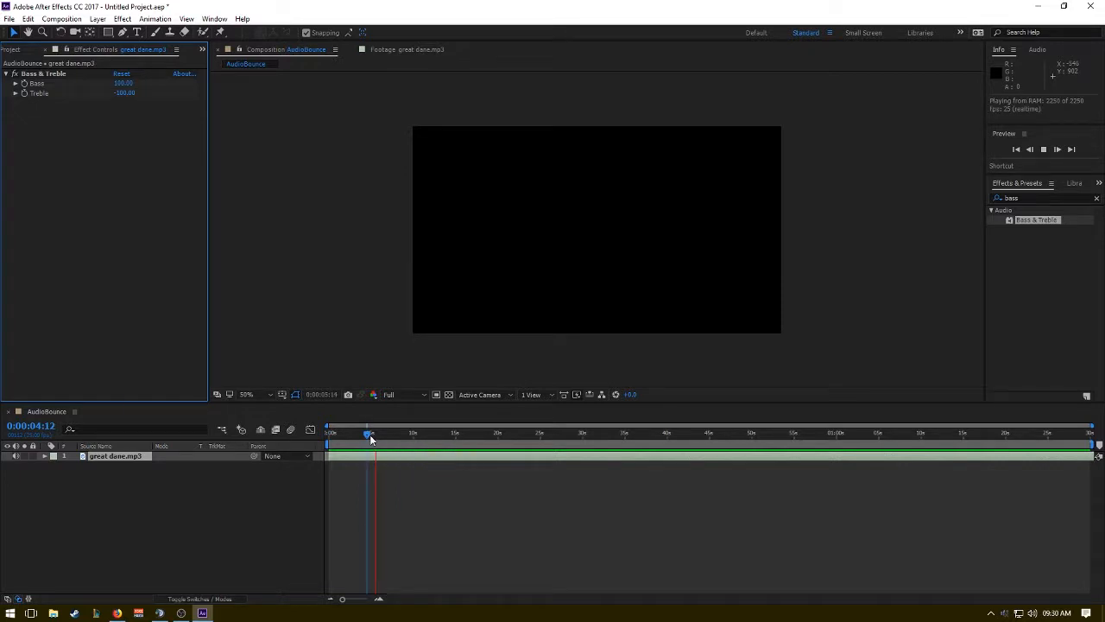
{"action": "key", "text": "space"}
{"action": "left_click", "coordinate": [47, 73]}
{"action": "key", "text": "ctrl+d"}
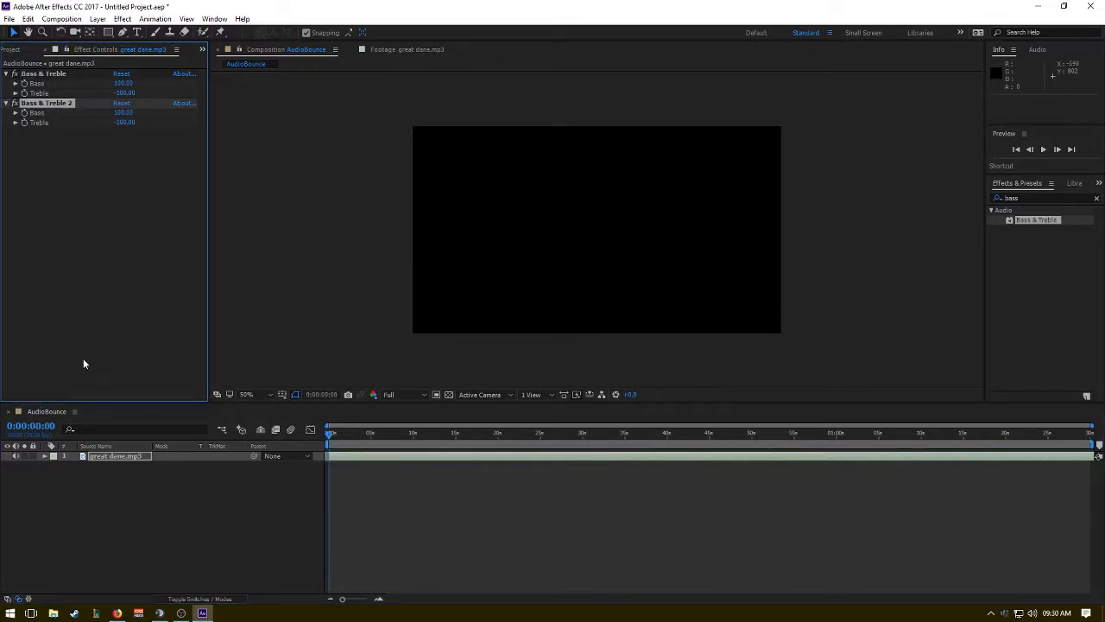
Convert the audio of the great dane.mp3 layer to keyframes on an Audio Amplitude layer.
{"action": "right_click", "coordinate": [118, 472]}
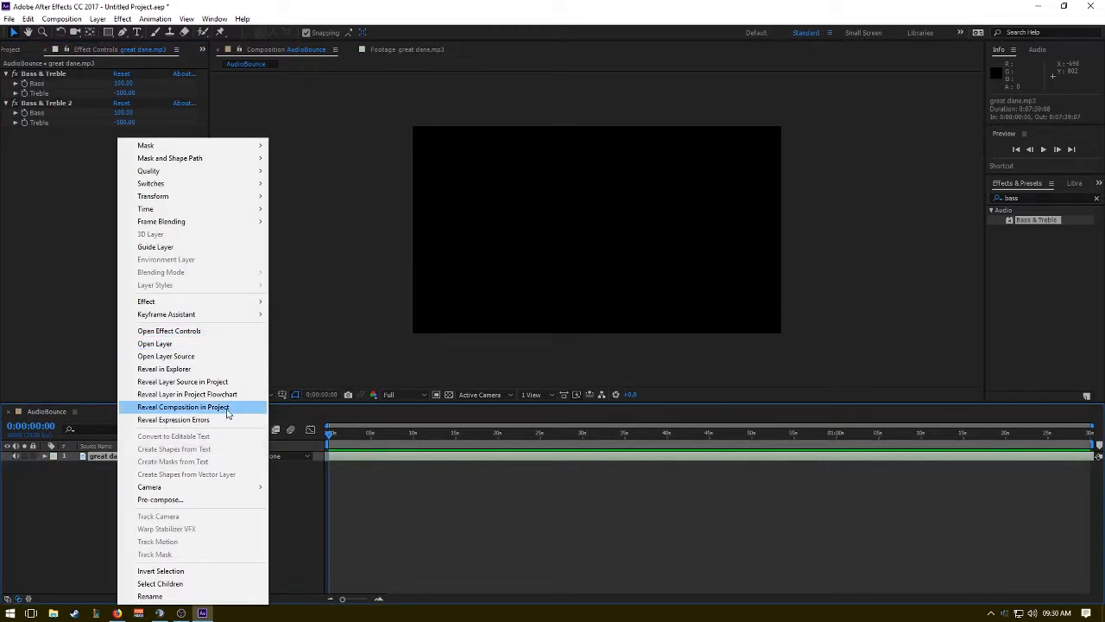
{"action": "mouse_move", "coordinate": [234, 305]}
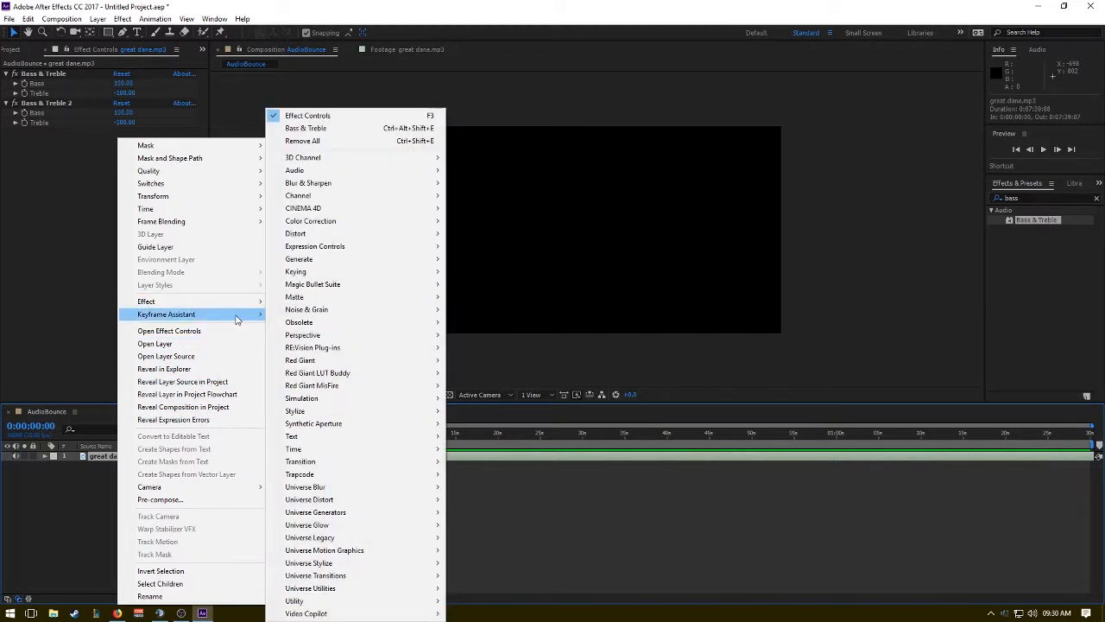
{"action": "left_click", "coordinate": [299, 315]}
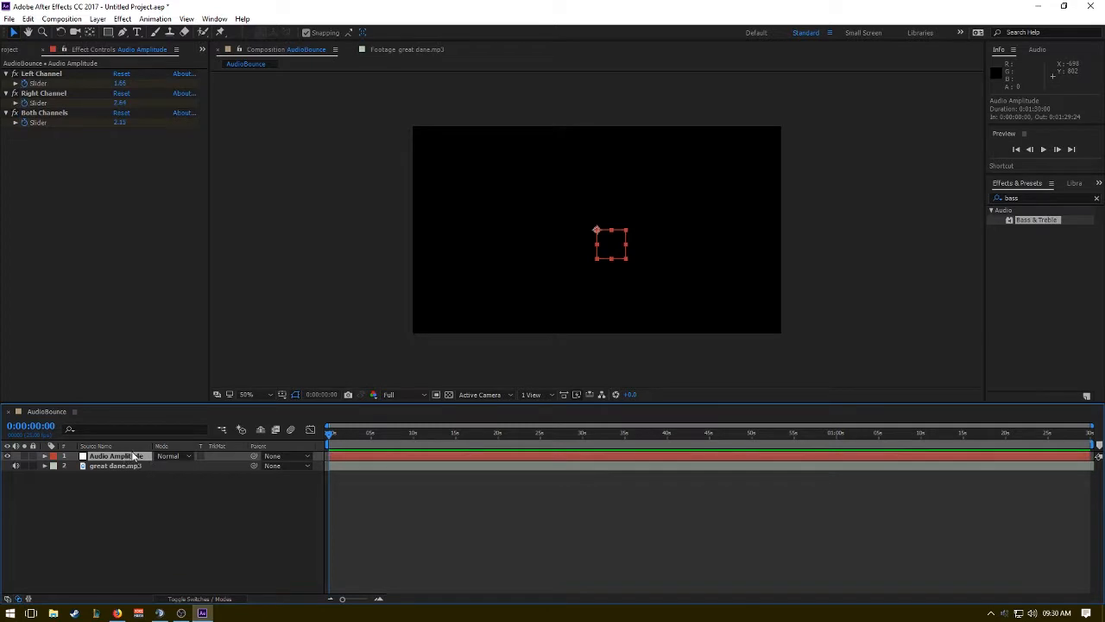
Rename the Audio Amplitude layer as BASS.
{"action": "key", "text": "Return"}
{"action": "type", "text": "B"}
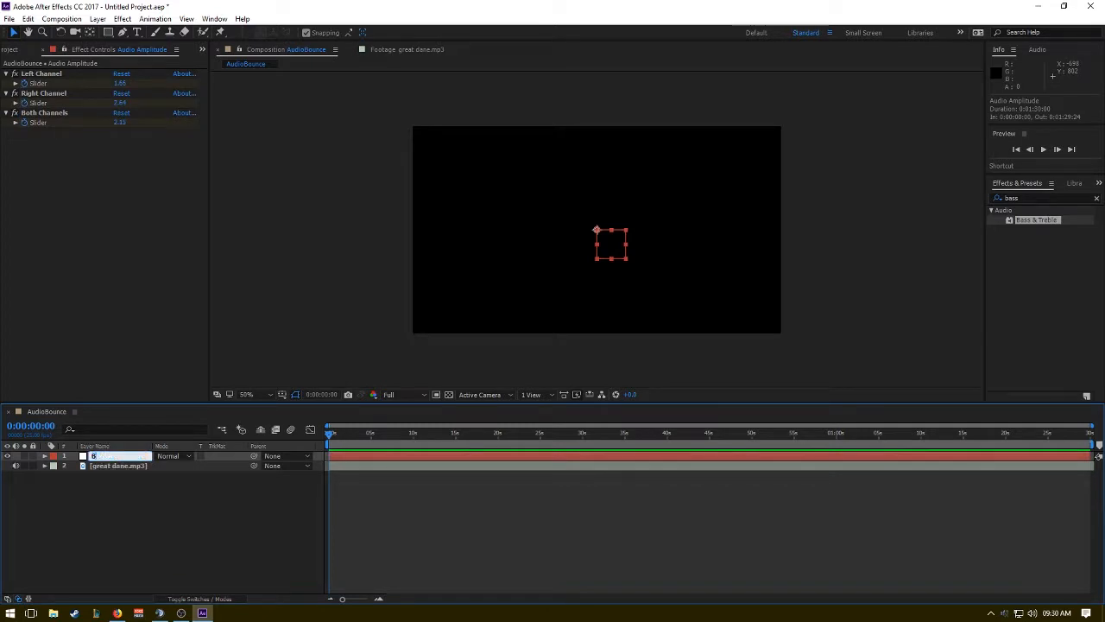
{"action": "type", "text": "ASS"}
{"action": "key", "text": "Return"}
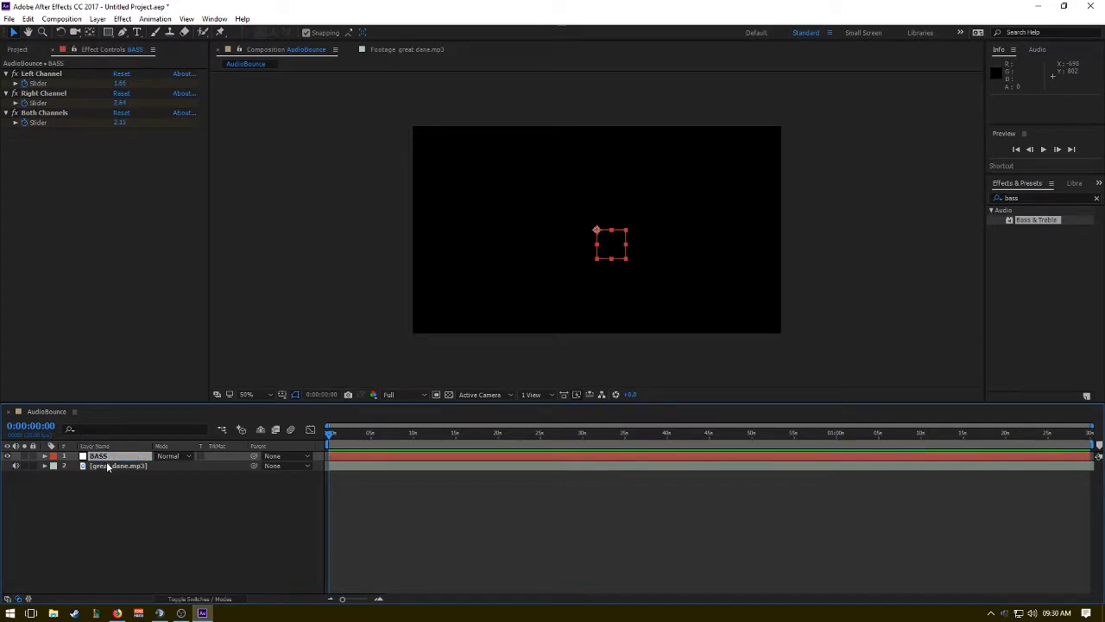
Set both Bass & Treble effects on the great dane.mp3 layer to Bass -100 and Treble 100, and preview the song.
{"action": "left_click", "coordinate": [108, 467]}
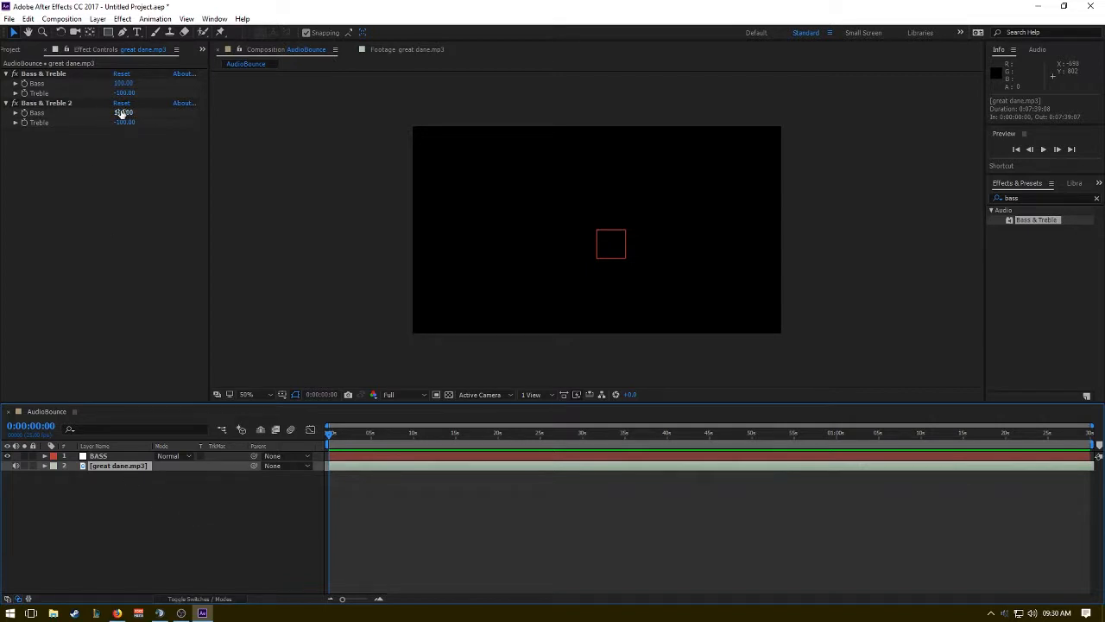
{"action": "left_click_drag", "start_coordinate": [121, 113], "coordinate": [433, 151]}
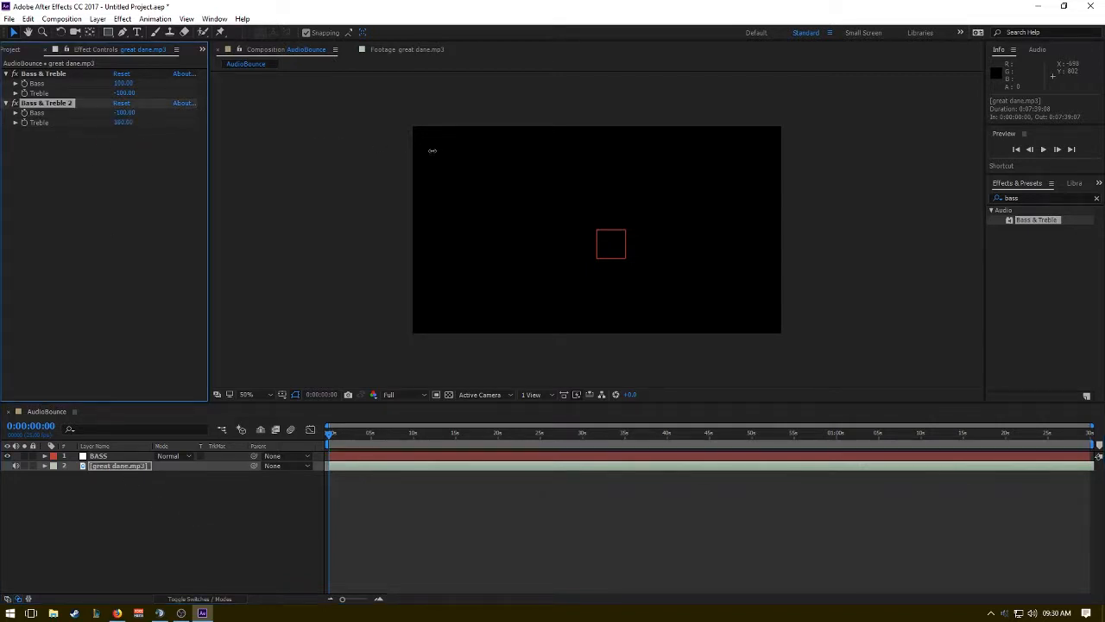
{"action": "left_click_drag", "start_coordinate": [124, 83], "coordinate": [566, 100]}
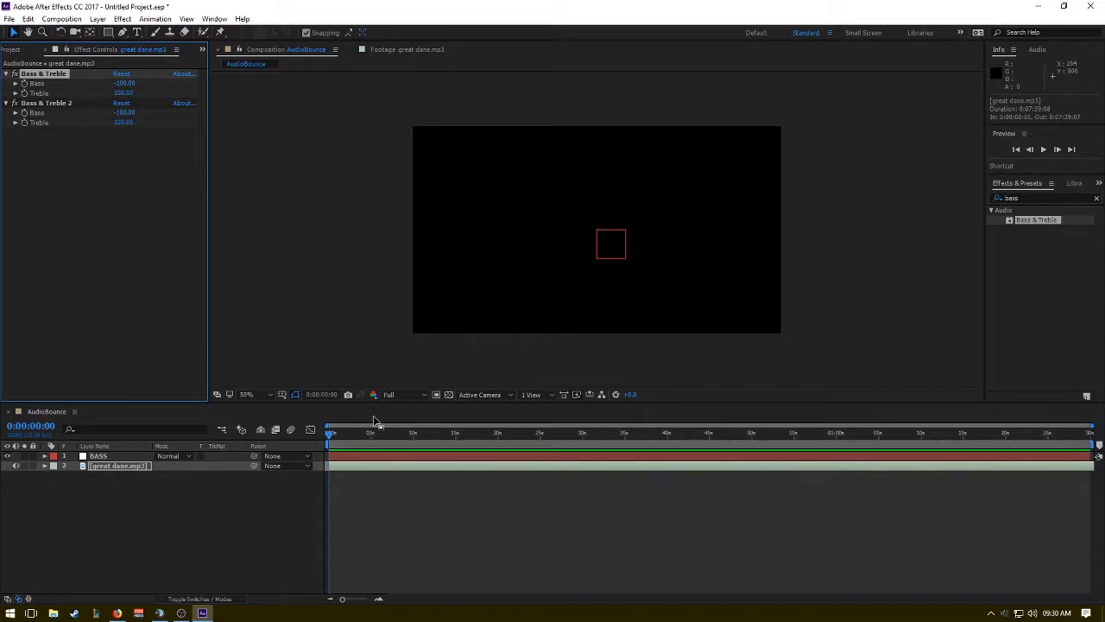
{"action": "key", "text": "space"}
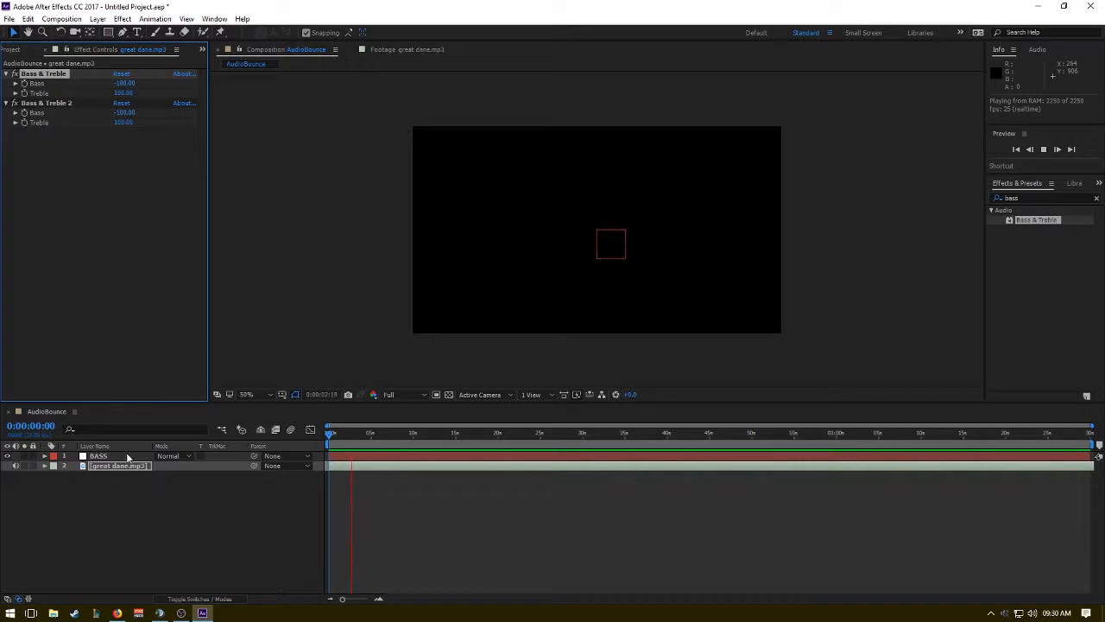
{"action": "key", "text": "space"}
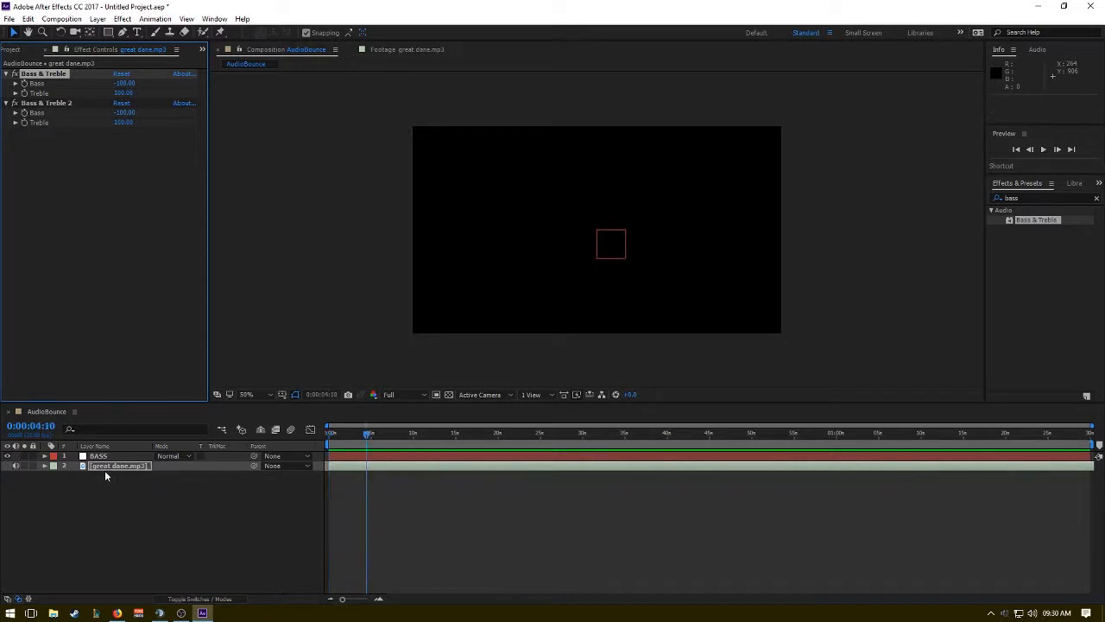
Convert the audio of the great dane.mp3 layer to keyframes again, using the treble-only sound.
{"action": "right_click", "coordinate": [132, 466]}
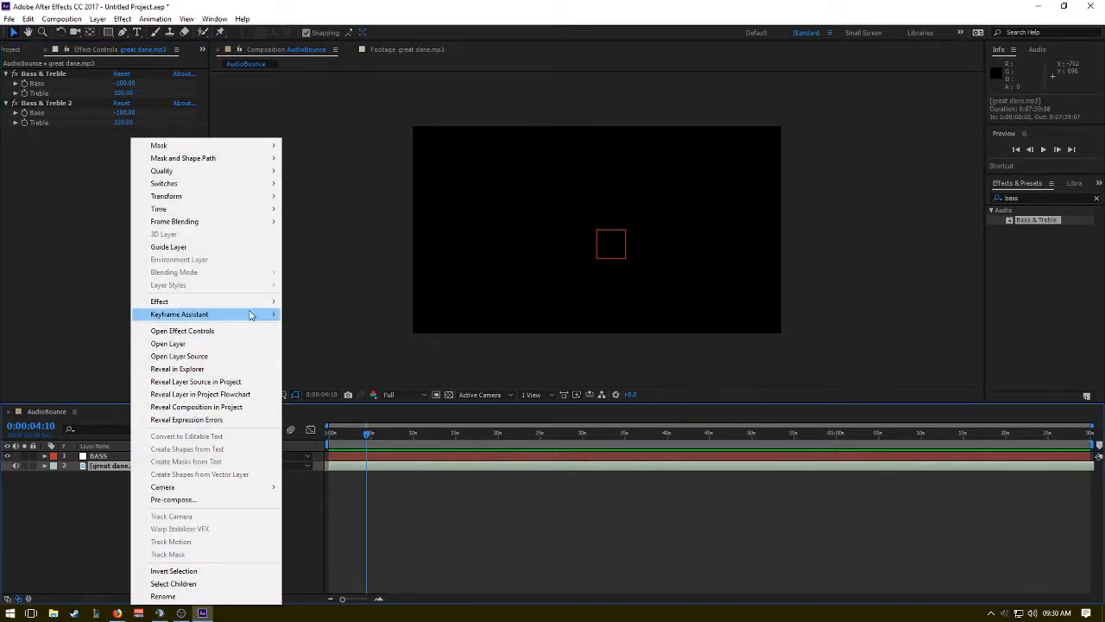
{"action": "mouse_move", "coordinate": [250, 314]}
{"action": "left_click", "coordinate": [339, 315]}
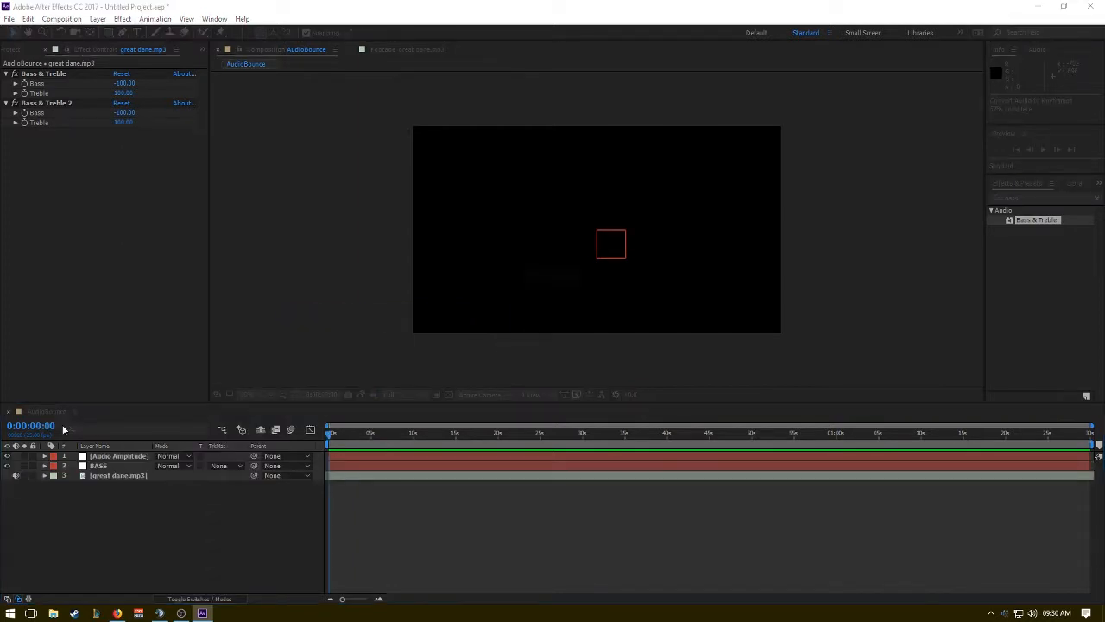
Rename the new Audio Amplitude layer as TREBLE.
{"action": "double_click", "coordinate": [113, 458]}
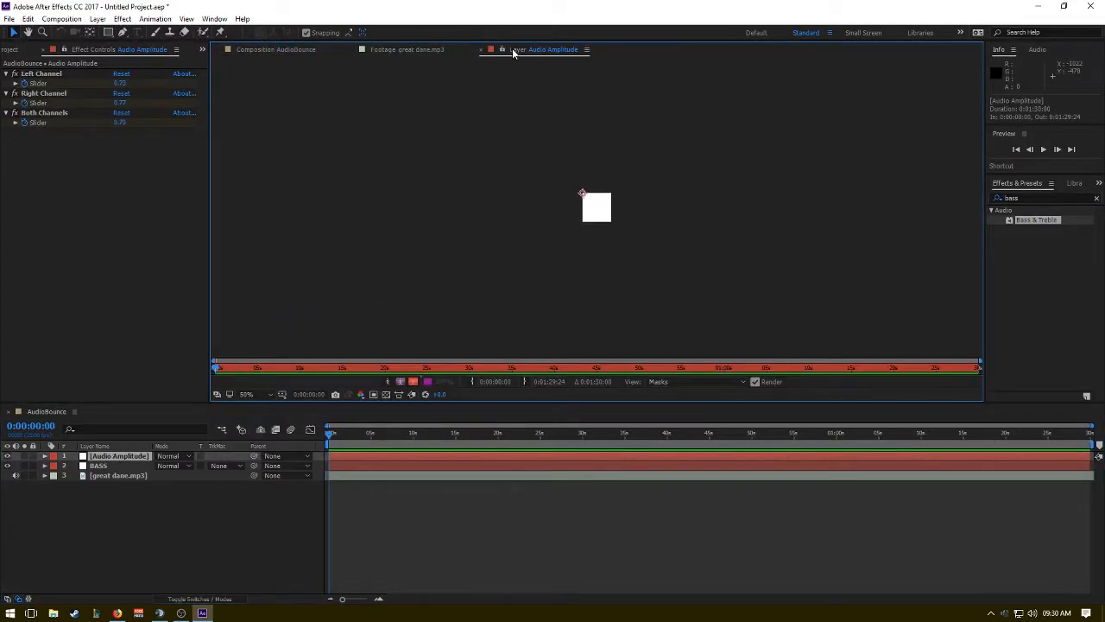
{"action": "left_click", "coordinate": [485, 50]}
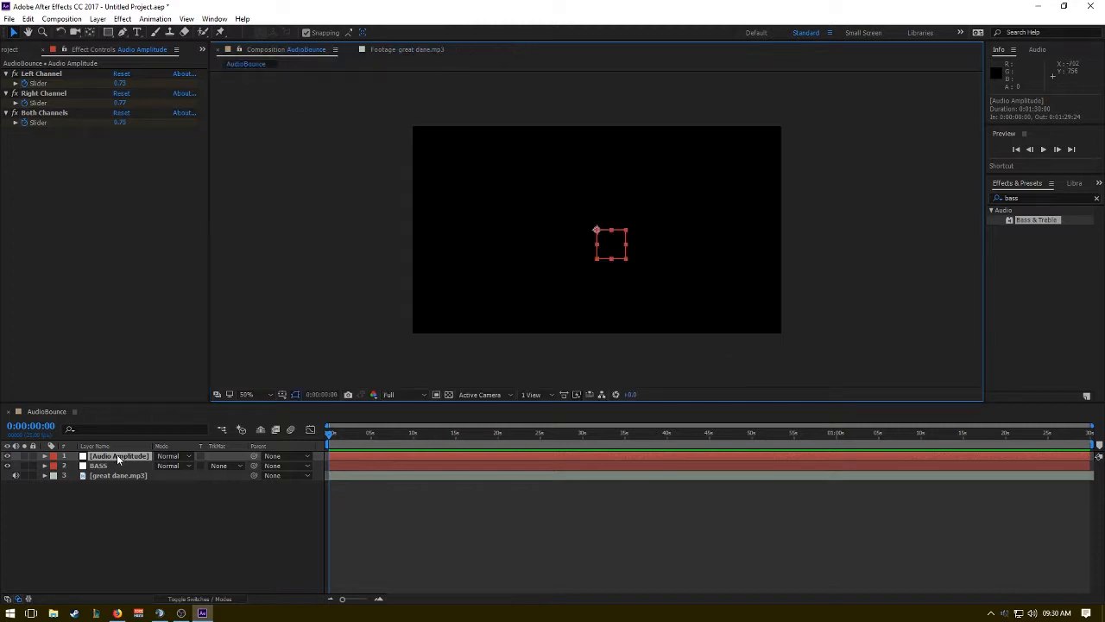
{"action": "key", "text": "Return"}
{"action": "type", "text": "TREBLE"}
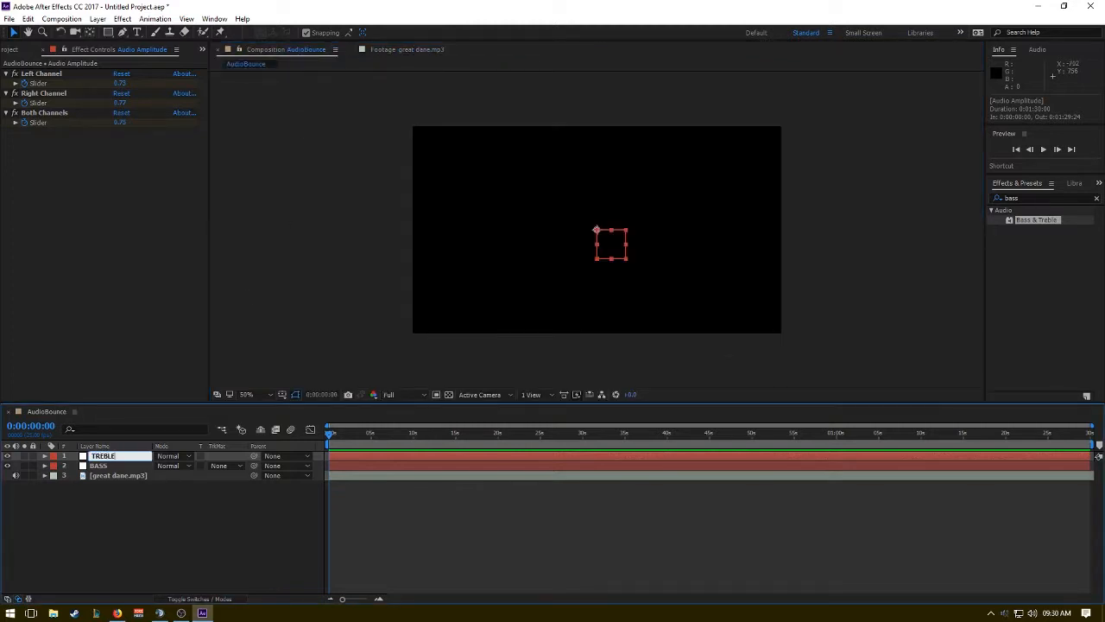
{"action": "key", "text": "Return"}
{"action": "left_click", "coordinate": [133, 510]}
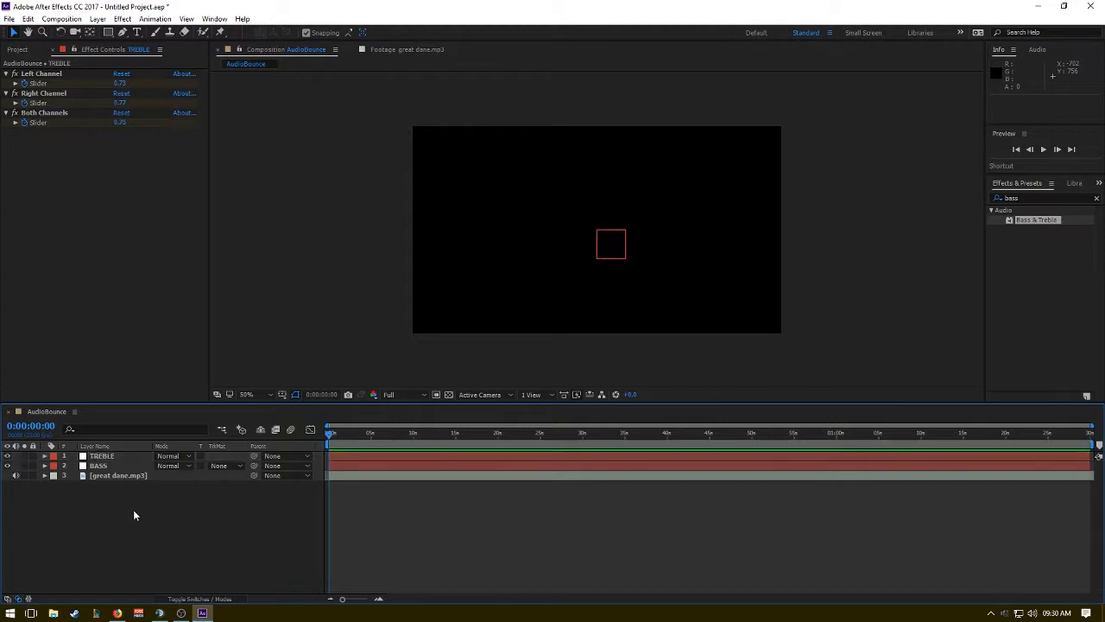
Delete both Bass & Treble effects from the great dane.mp3 layer.
{"action": "left_click", "coordinate": [132, 475]}
{"action": "left_click", "coordinate": [51, 149]}
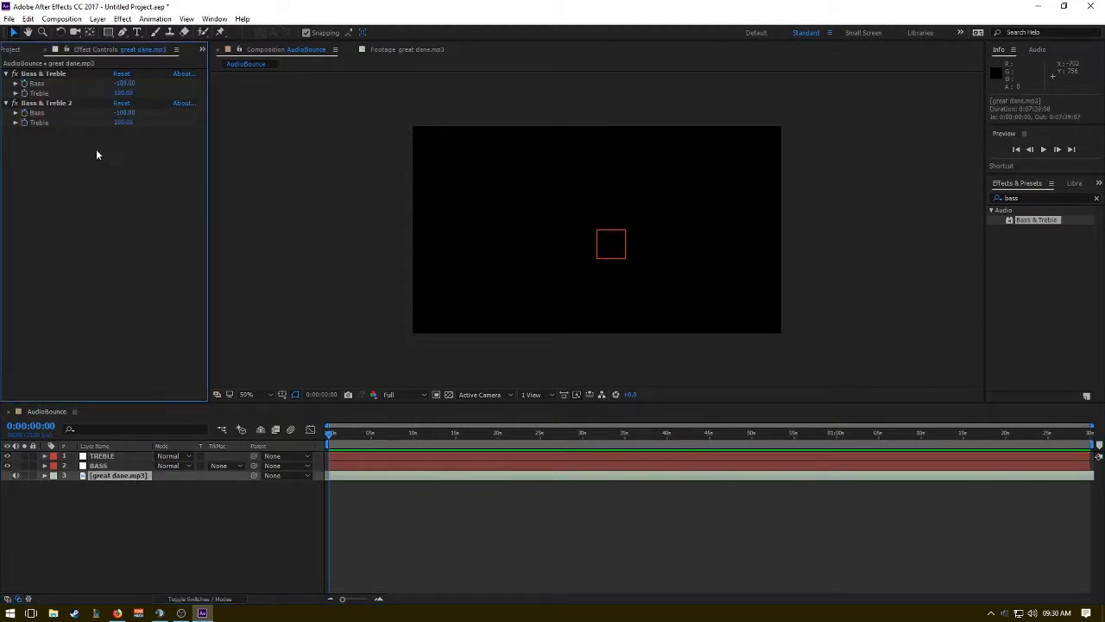
{"action": "left_click", "coordinate": [78, 76]}
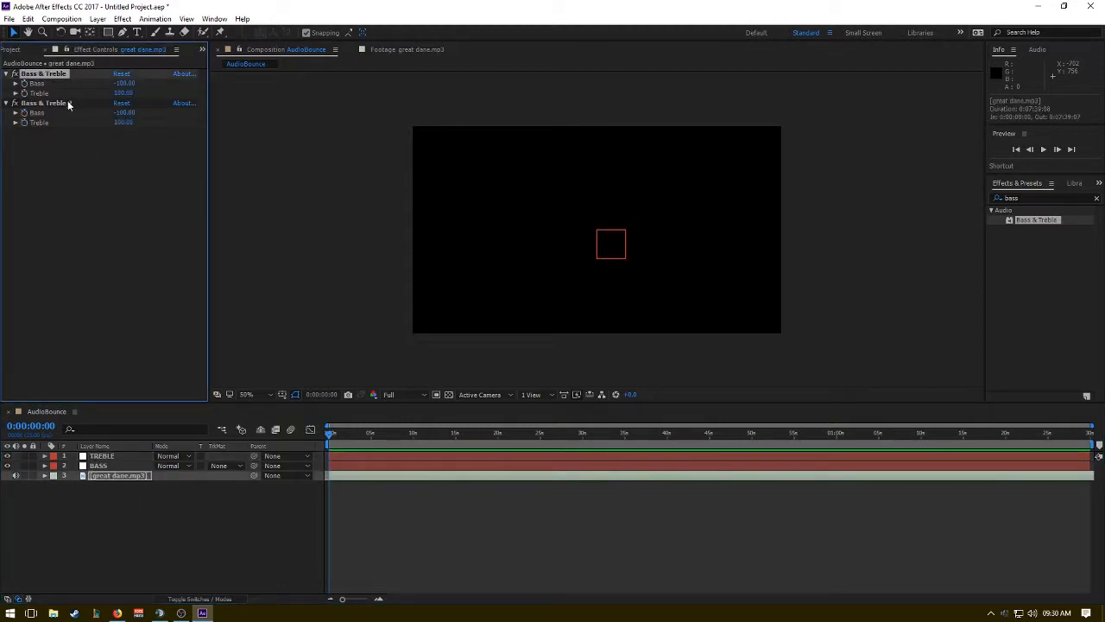
{"action": "left_click", "coordinate": [68, 104], "text": "shift"}
{"action": "key", "text": "Delete"}
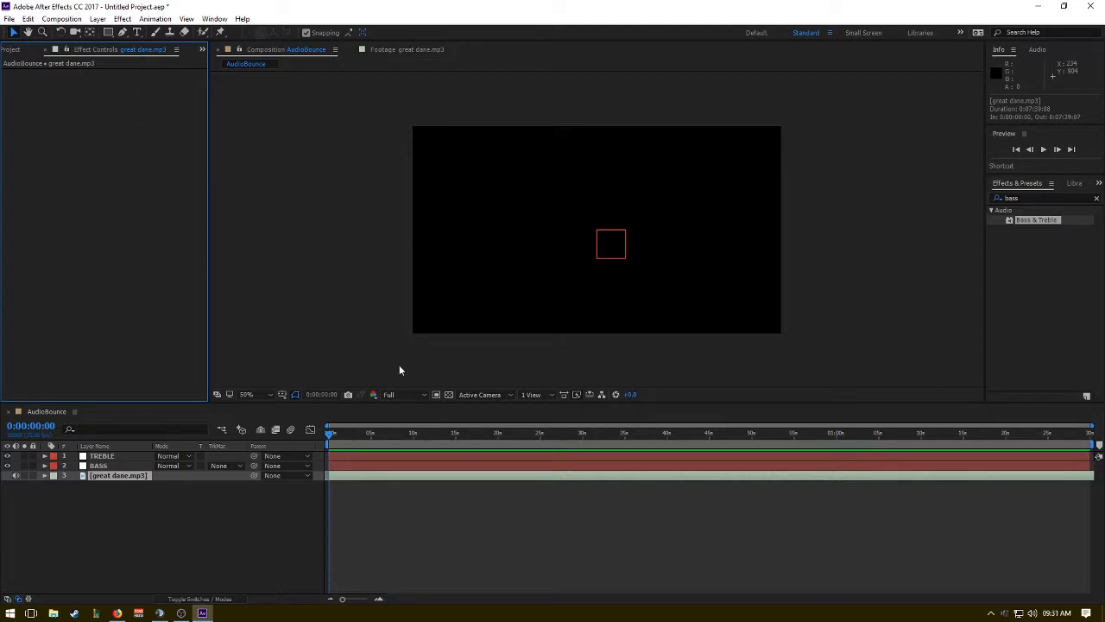
Reveal the keyframed properties of the TREBLE and BASS layers.
{"action": "left_click", "coordinate": [101, 458]}
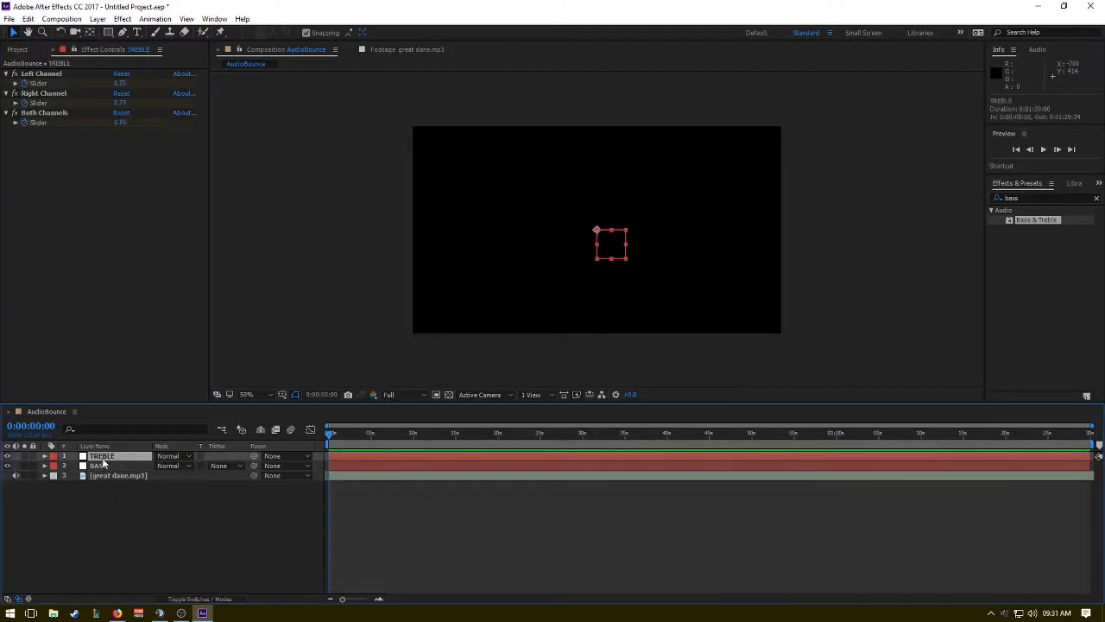
{"action": "left_click", "coordinate": [117, 467], "text": "shift"}
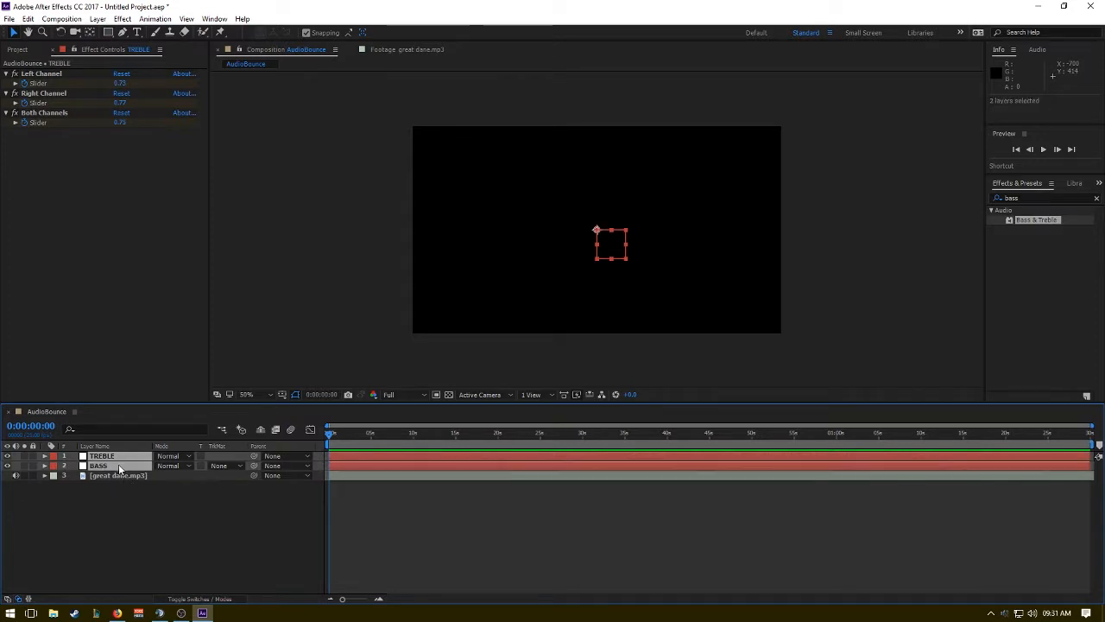
{"action": "key", "text": "u"}
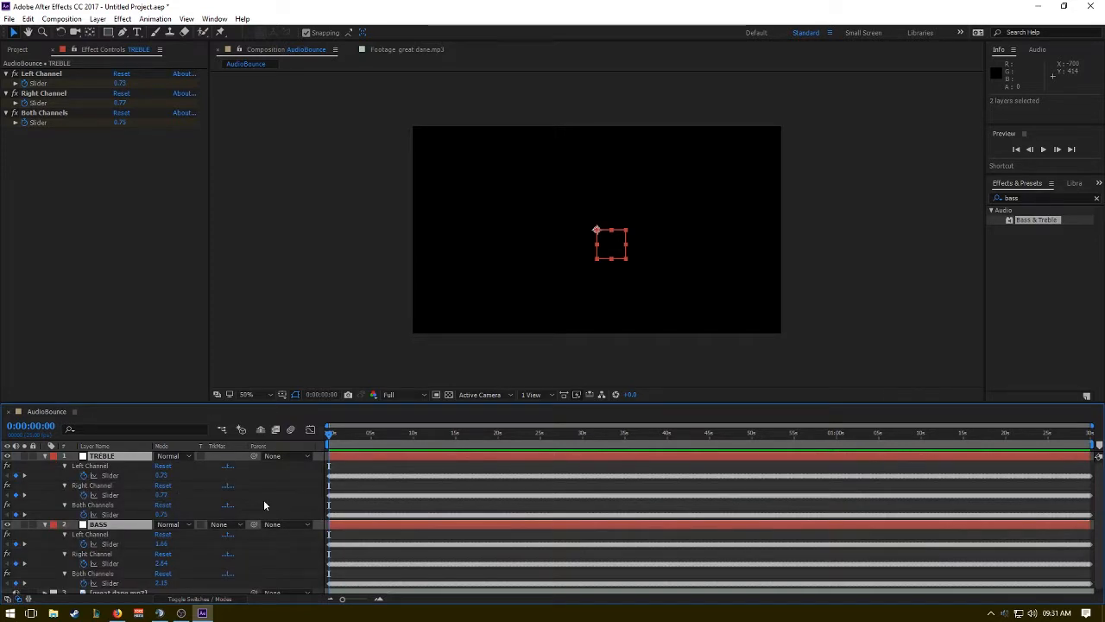
Delete the Left Channel and Right Channel effects from the TREBLE and BASS layers, keeping only Both Channels.
{"action": "left_click", "coordinate": [90, 466]}
{"action": "left_click", "coordinate": [92, 485]}
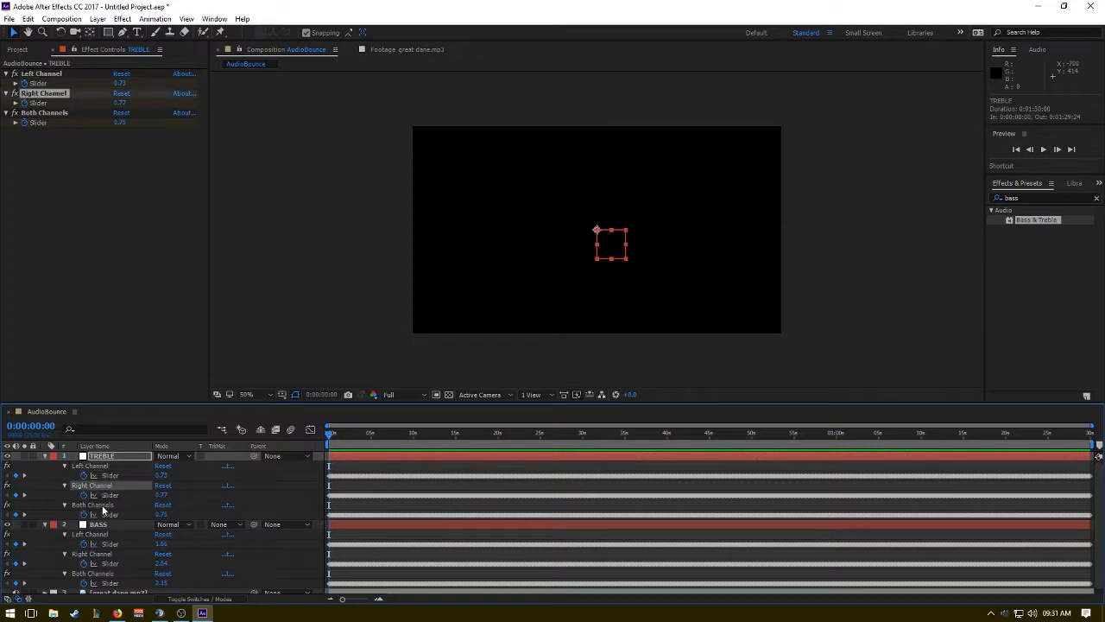
{"action": "left_click", "coordinate": [97, 466], "text": "shift"}
{"action": "key", "text": "Delete"}
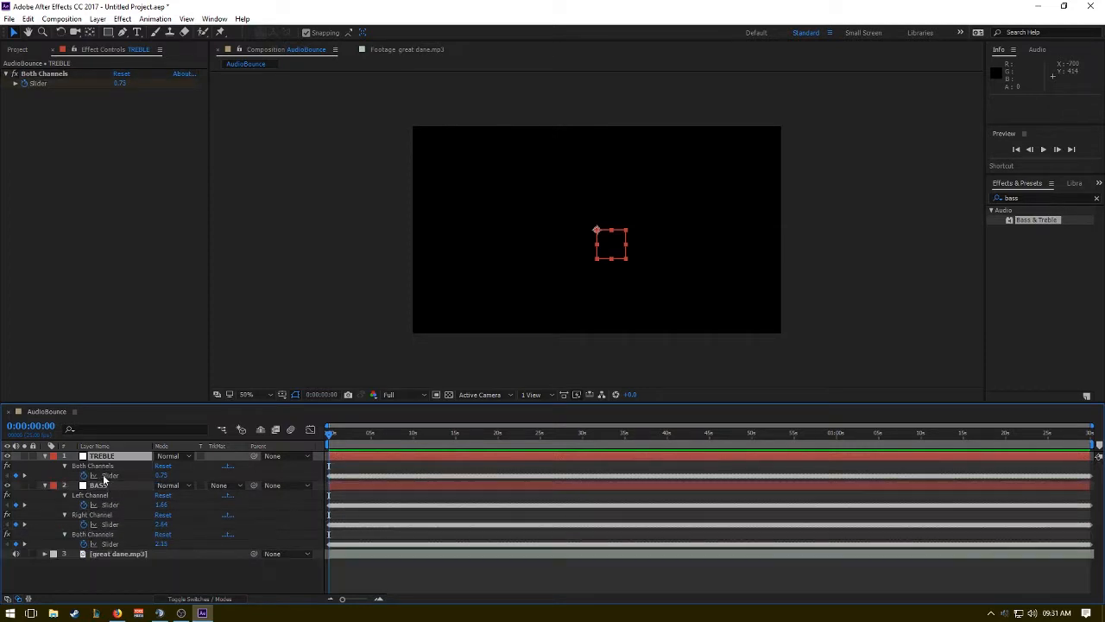
{"action": "left_click", "coordinate": [102, 495]}
{"action": "left_click", "coordinate": [106, 514], "text": "shift"}
{"action": "key", "text": "Delete"}
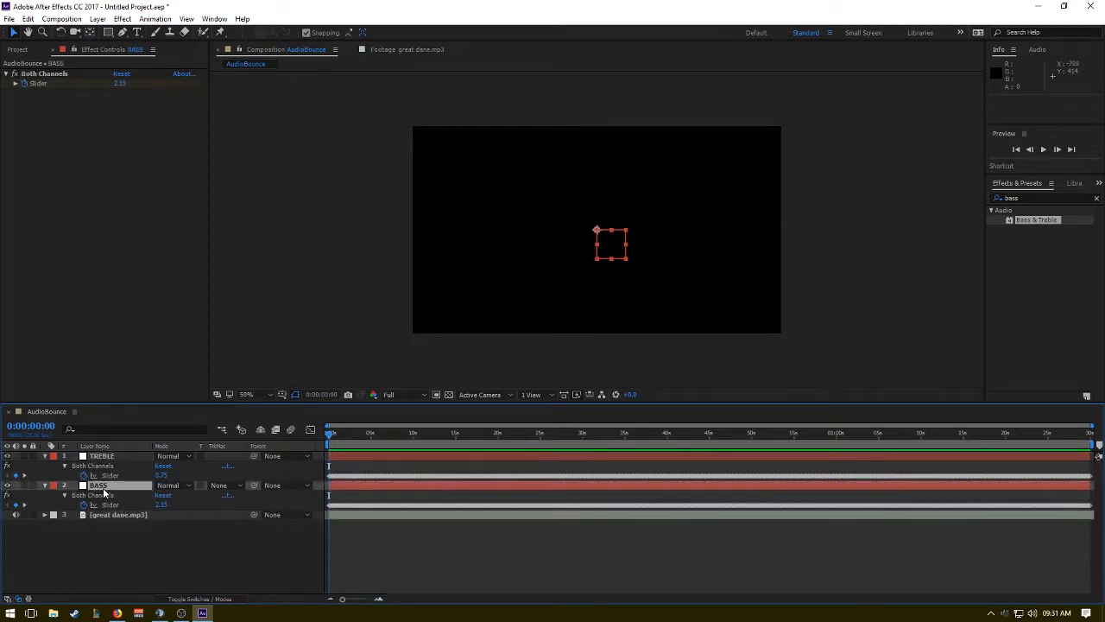
Examine the TREBLE layer's Both Channels Slider curve in the Graph Editor, looking closely at the peak around 0:00:17:00.
{"action": "left_click", "coordinate": [103, 494]}
{"action": "left_click", "coordinate": [105, 486]}
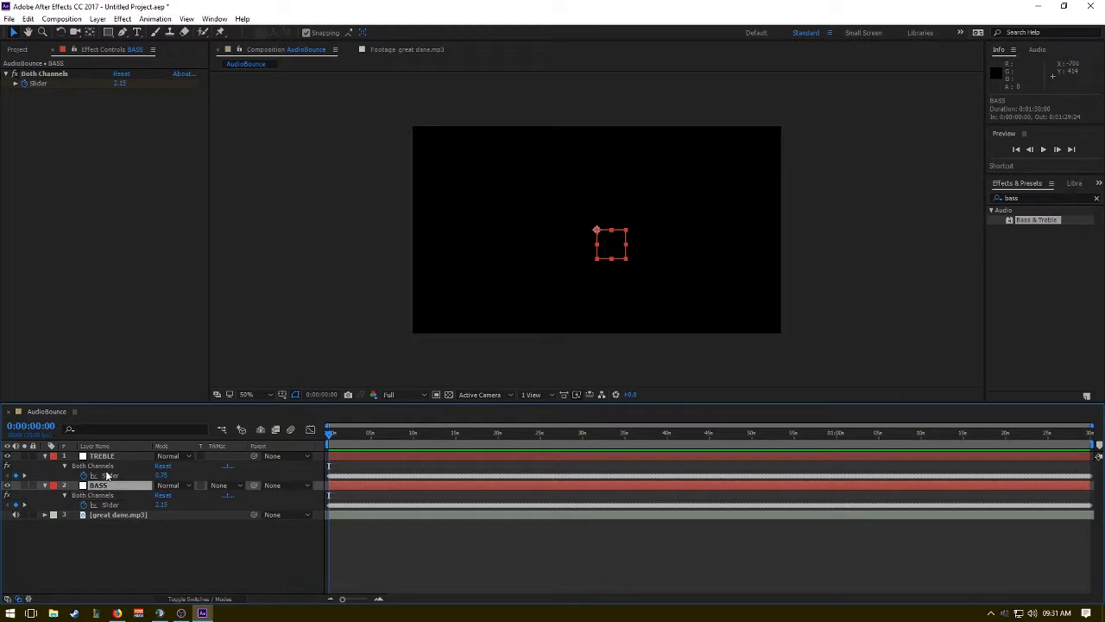
{"action": "left_click", "coordinate": [106, 474]}
{"action": "left_click", "coordinate": [310, 428]}
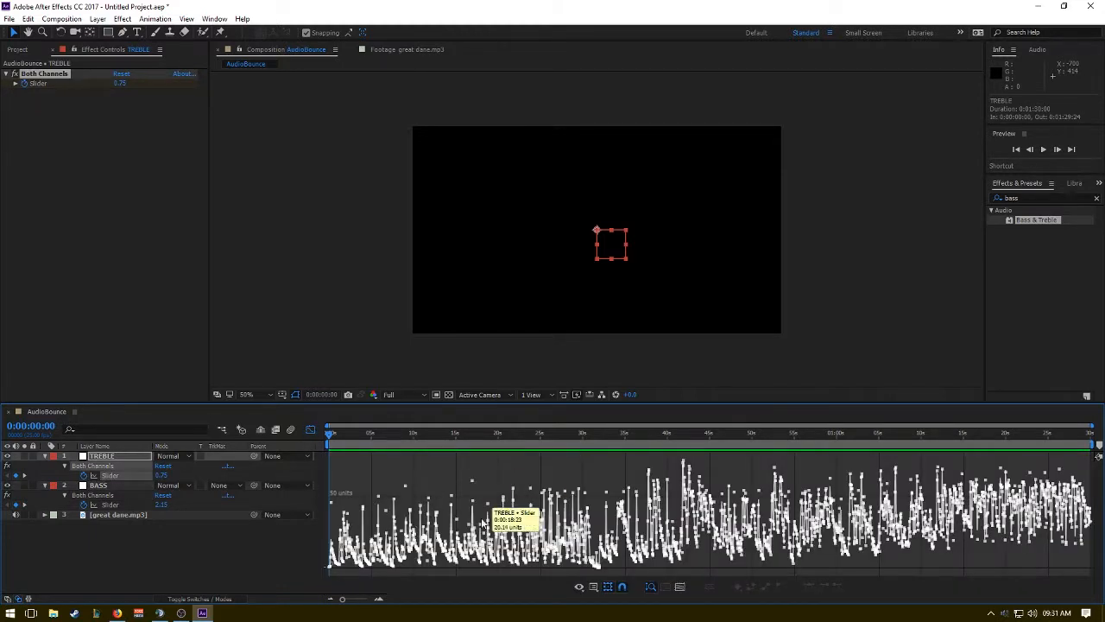
{"action": "left_click_drag", "start_coordinate": [336, 435], "coordinate": [472, 480]}
{"action": "left_click", "coordinate": [378, 599]}
{"action": "left_click", "coordinate": [378, 599]}
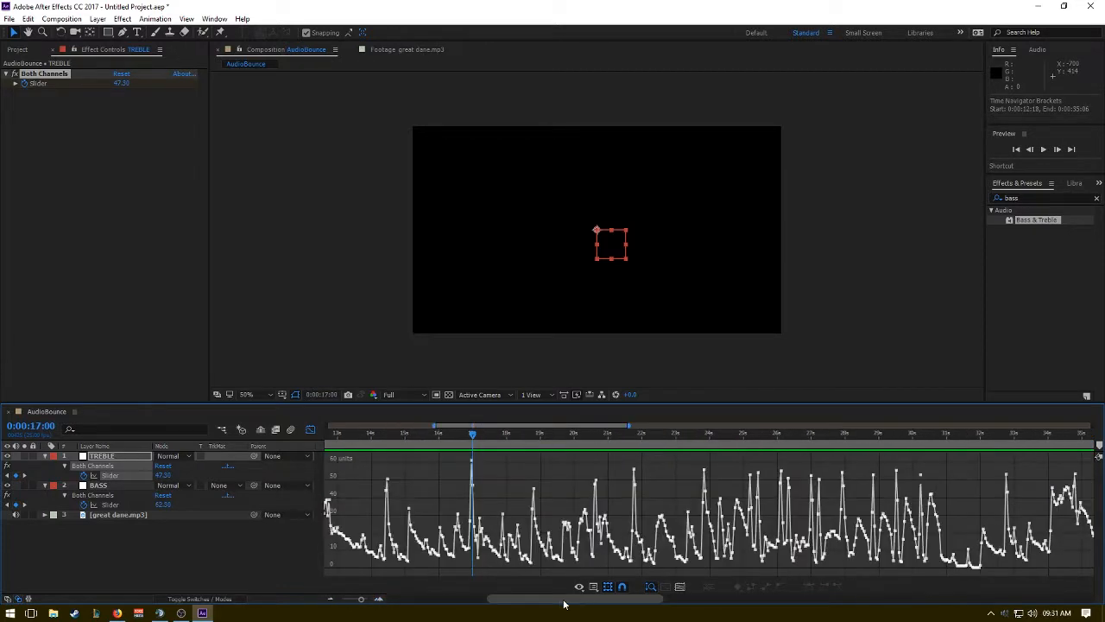
{"action": "left_click_drag", "start_coordinate": [555, 602], "coordinate": [436, 602]}
Close the Graph Editor, examine the audio waveform of the great dane.mp3 layer, and collapse the layer.
{"action": "left_click", "coordinate": [107, 516]}
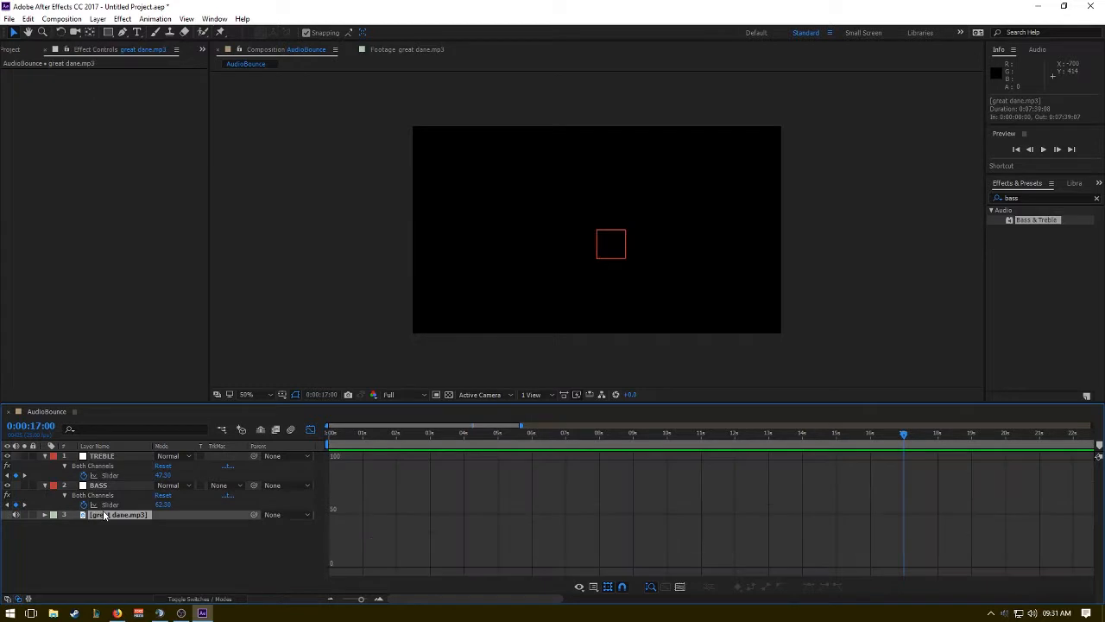
{"action": "key", "text": "l"}
{"action": "key", "text": "l"}
{"action": "left_click", "coordinate": [308, 428]}
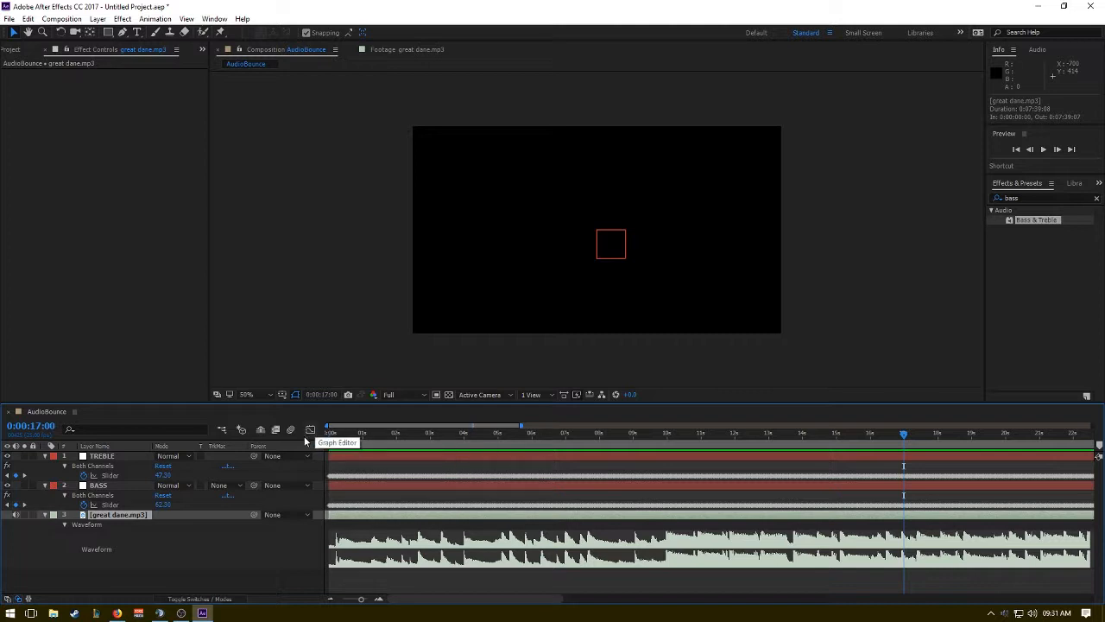
{"action": "left_click", "coordinate": [112, 506]}
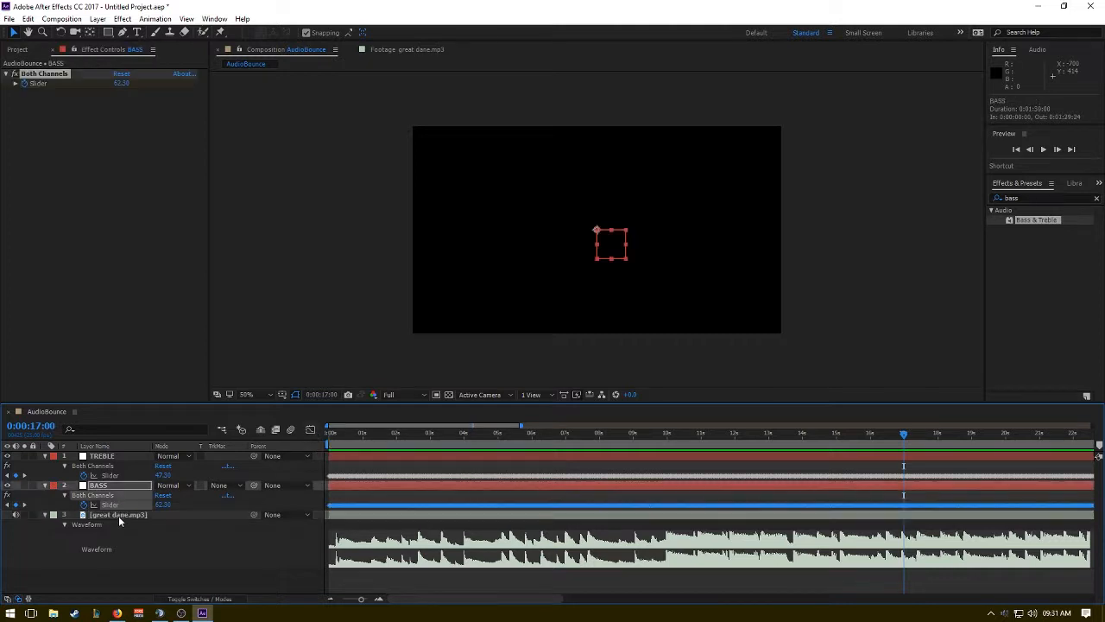
{"action": "left_click", "coordinate": [119, 515]}
{"action": "left_click", "coordinate": [97, 254]}
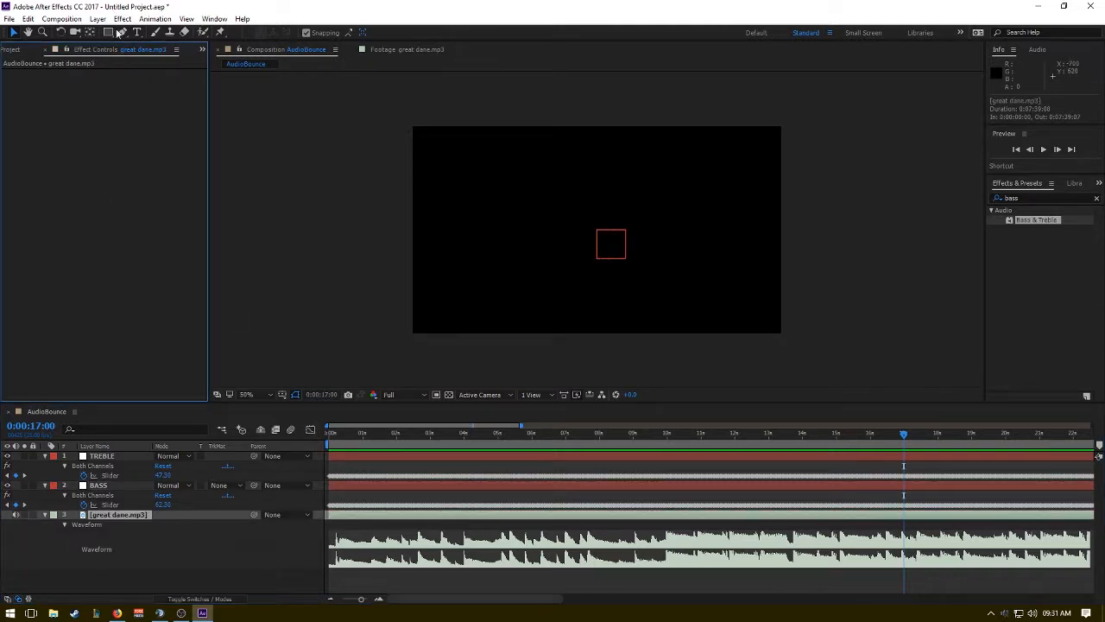
{"action": "left_click", "coordinate": [167, 543]}
{"action": "left_click", "coordinate": [45, 514]}
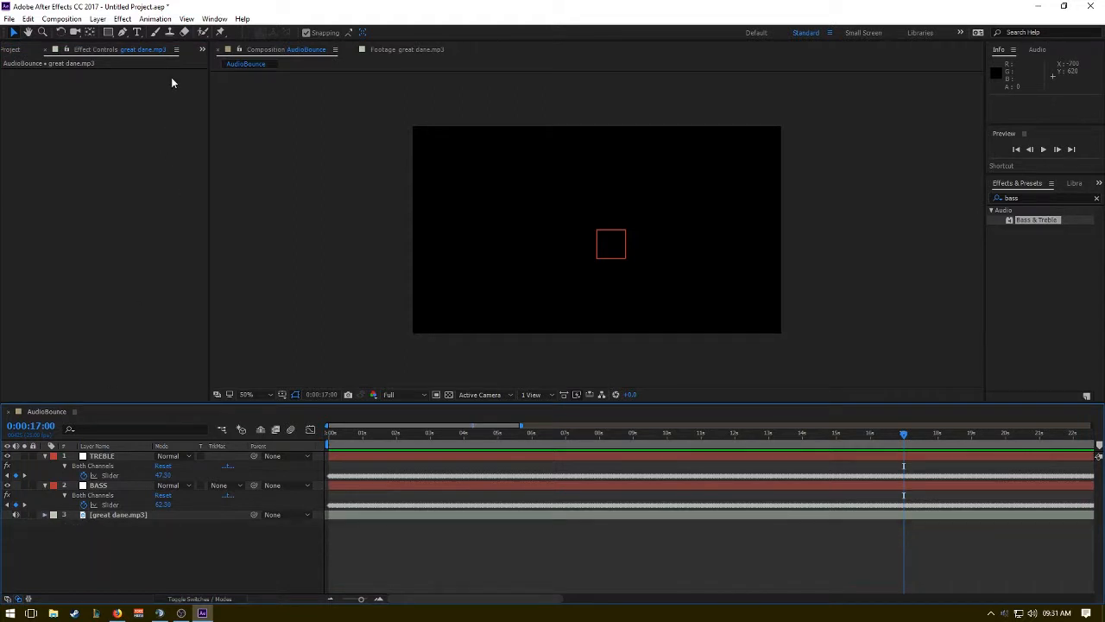
{"action": "left_click", "coordinate": [95, 19]}
{"action": "right_click", "coordinate": [118, 535]}
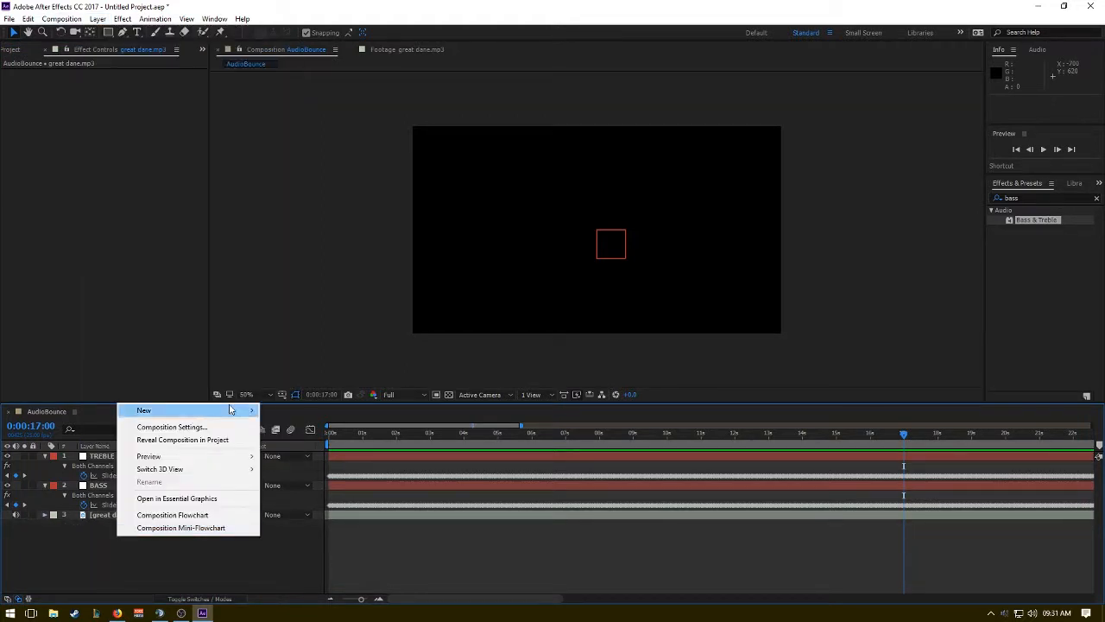
{"action": "mouse_move", "coordinate": [235, 411]}
{"action": "left_click", "coordinate": [278, 453]}
{"action": "key", "text": "Escape"}
Start a new solid layer in the AudioBounce composition.
{"action": "right_click", "coordinate": [197, 424]}
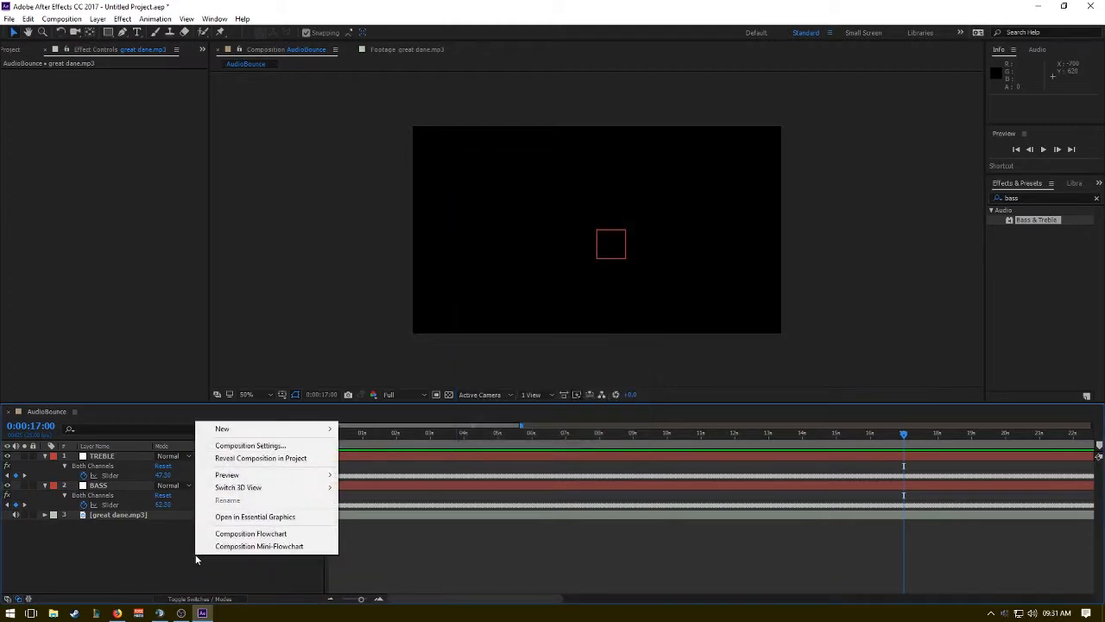
{"action": "mouse_move", "coordinate": [311, 429]}
{"action": "left_click", "coordinate": [375, 464]}
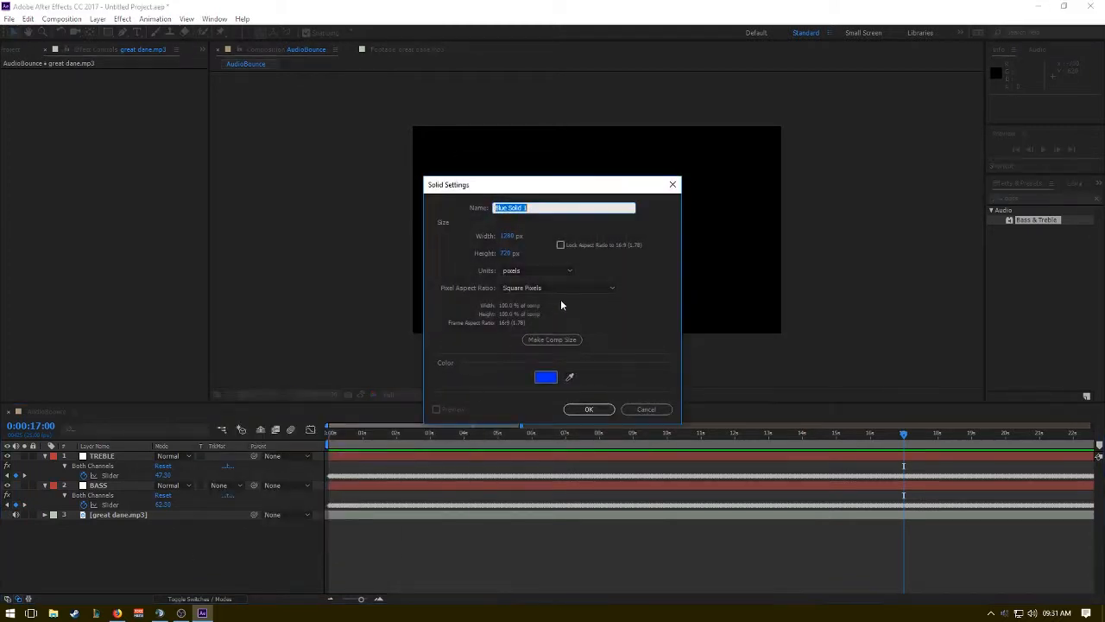
Set the new solid's colour to light blue, 6BA0E2.
{"action": "left_click", "coordinate": [544, 375]}
{"action": "left_click_drag", "start_coordinate": [530, 258], "coordinate": [514, 247]}
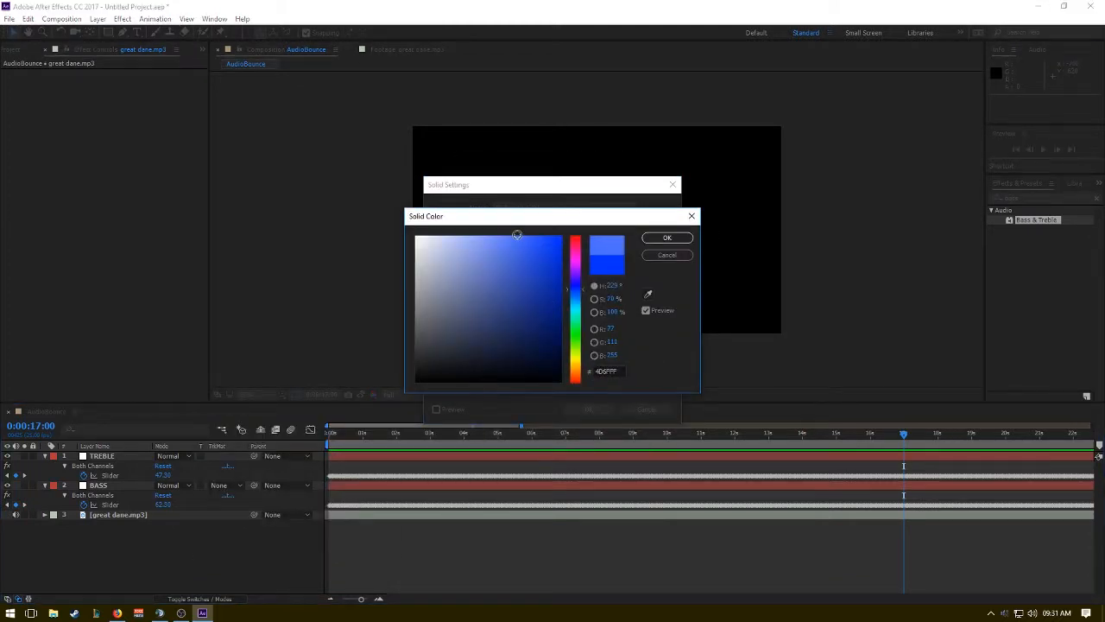
{"action": "left_click", "coordinate": [495, 250]}
{"action": "mouse_move", "coordinate": [587, 309]}
{"action": "left_mouse_down"}
{"action": "mouse_move", "coordinate": [586, 271]}
{"action": "mouse_move", "coordinate": [584, 323]}
{"action": "left_mouse_up"}
{"action": "left_click_drag", "start_coordinate": [585, 328], "coordinate": [589, 296]}
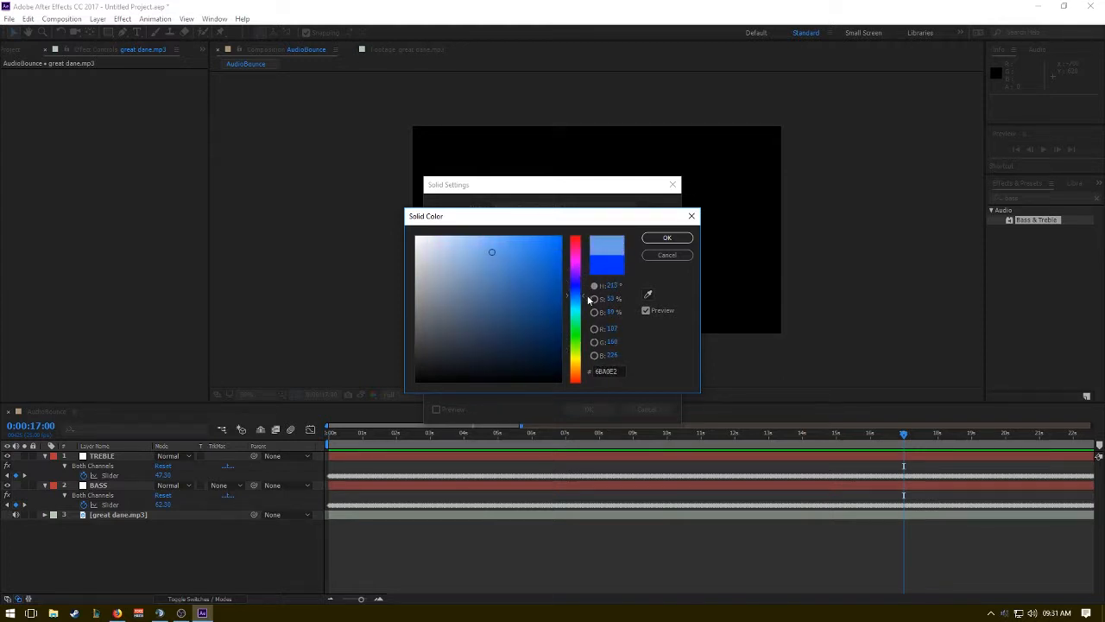
{"action": "left_click", "coordinate": [667, 238]}
Set the new solid's colour to light pink and create the solid above the TREBLE layer.
{"action": "left_click", "coordinate": [555, 379]}
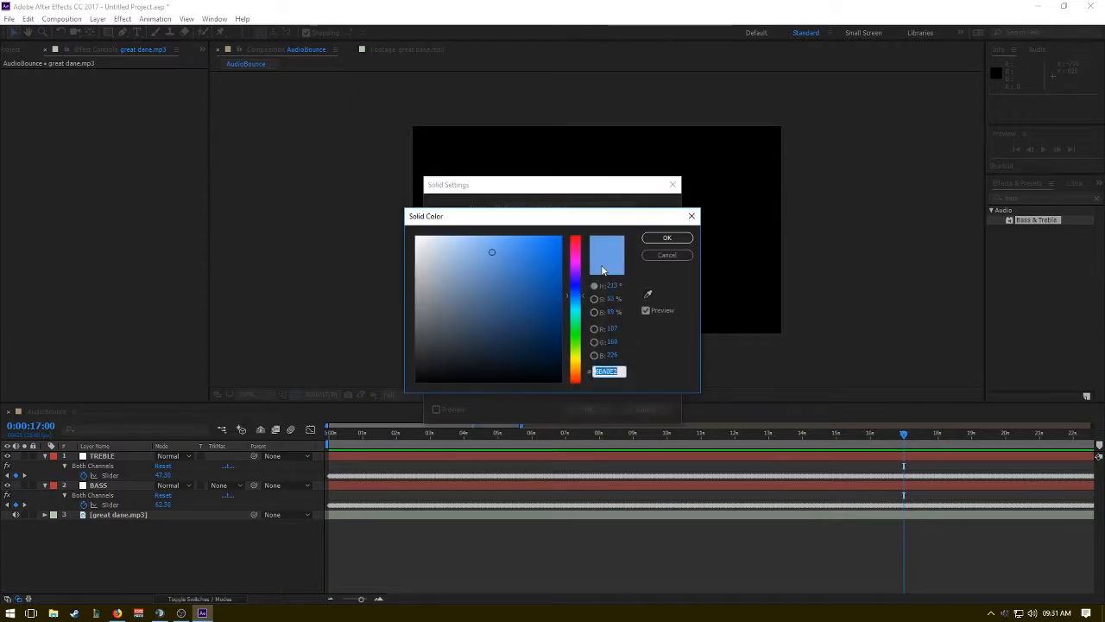
{"action": "left_click", "coordinate": [578, 252]}
{"action": "left_click", "coordinate": [469, 244]}
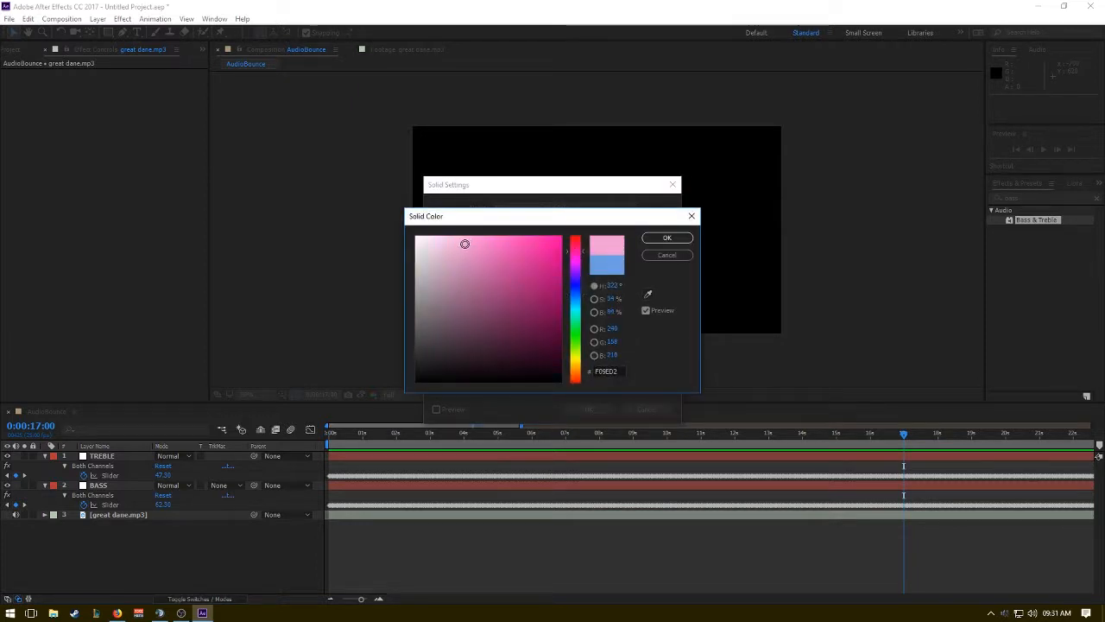
{"action": "left_click", "coordinate": [667, 238]}
{"action": "left_click", "coordinate": [589, 409]}
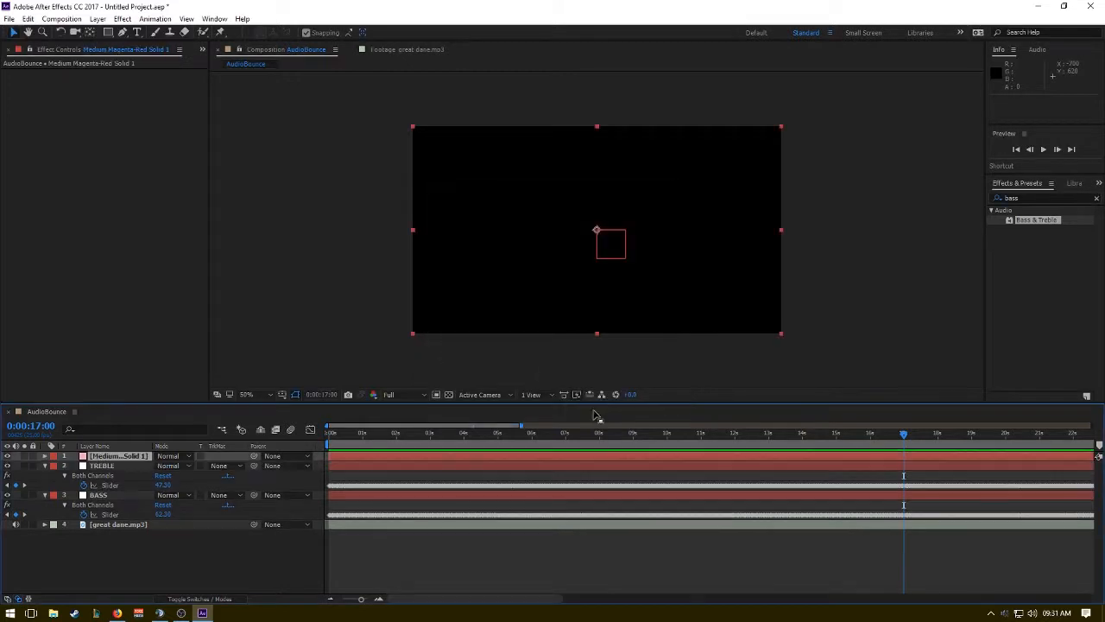
{"action": "left_click", "coordinate": [138, 546]}
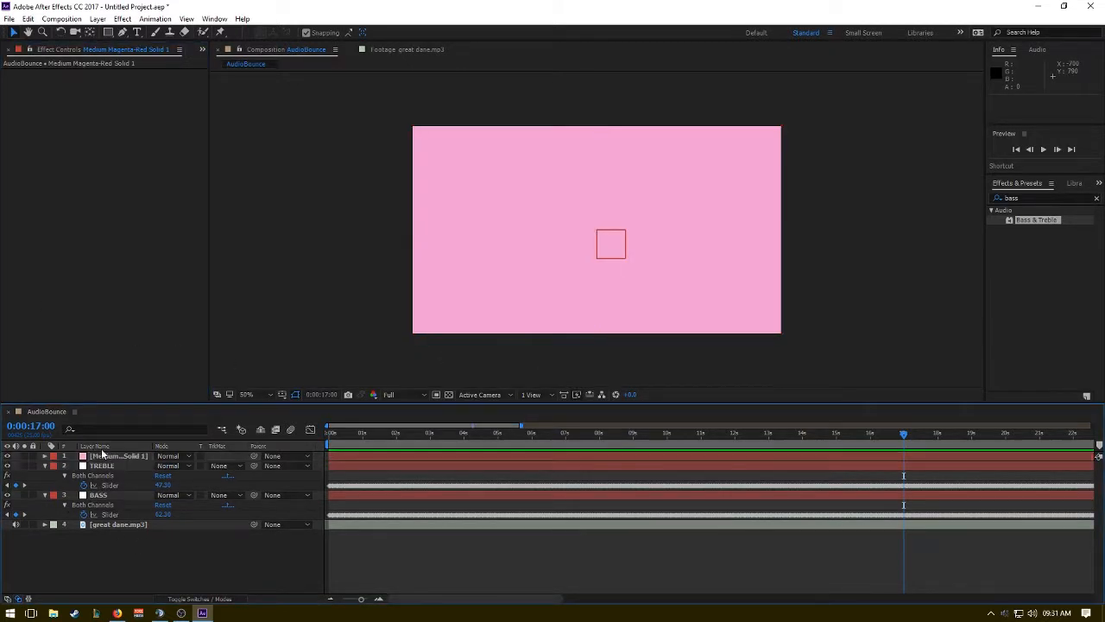
{"action": "left_click", "coordinate": [110, 457]}
{"action": "left_click", "coordinate": [184, 550]}
Add a new shape layer and fill the whole frame with an ellipse using the Ellipse tool.
{"action": "left_click", "coordinate": [121, 18]}
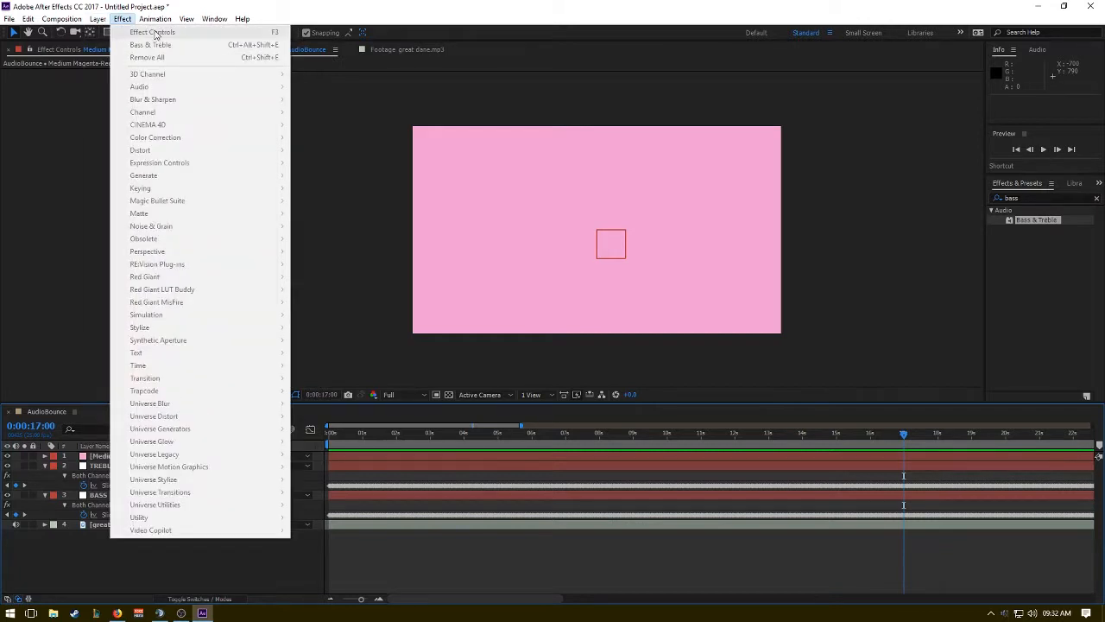
{"action": "mouse_move", "coordinate": [289, 36]}
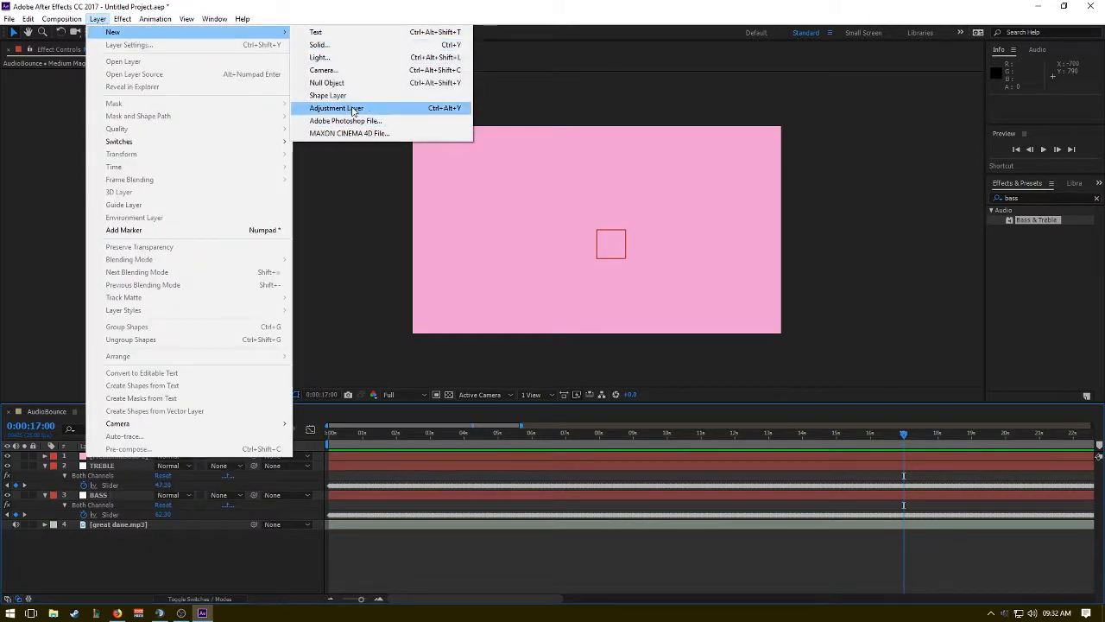
{"action": "left_click", "coordinate": [328, 95]}
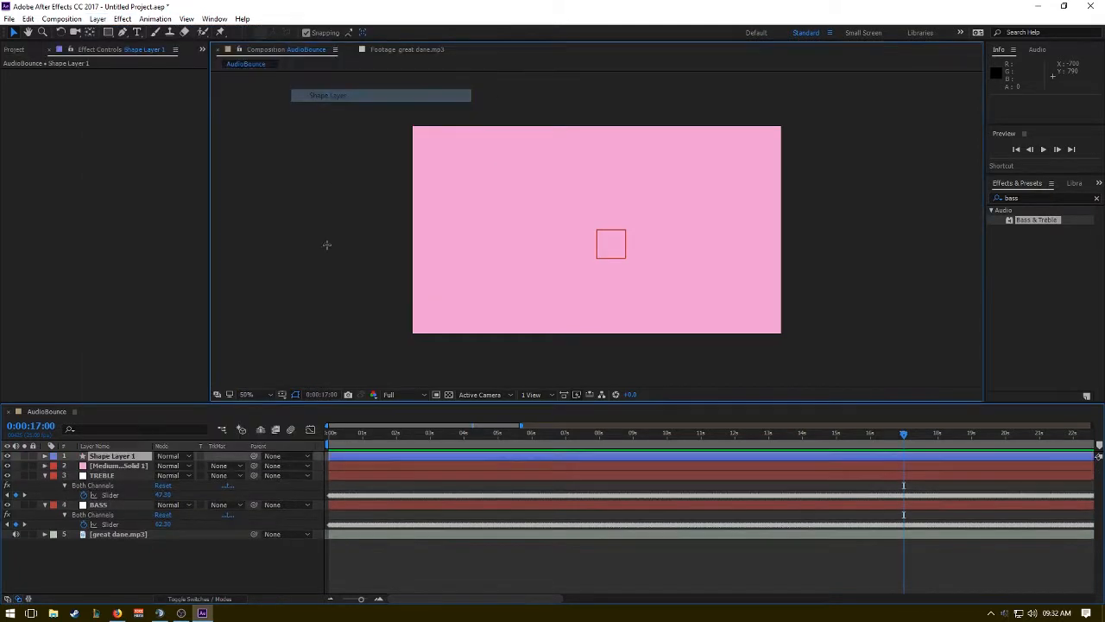
{"action": "left_click", "coordinate": [108, 31]}
{"action": "left_click", "coordinate": [155, 57]}
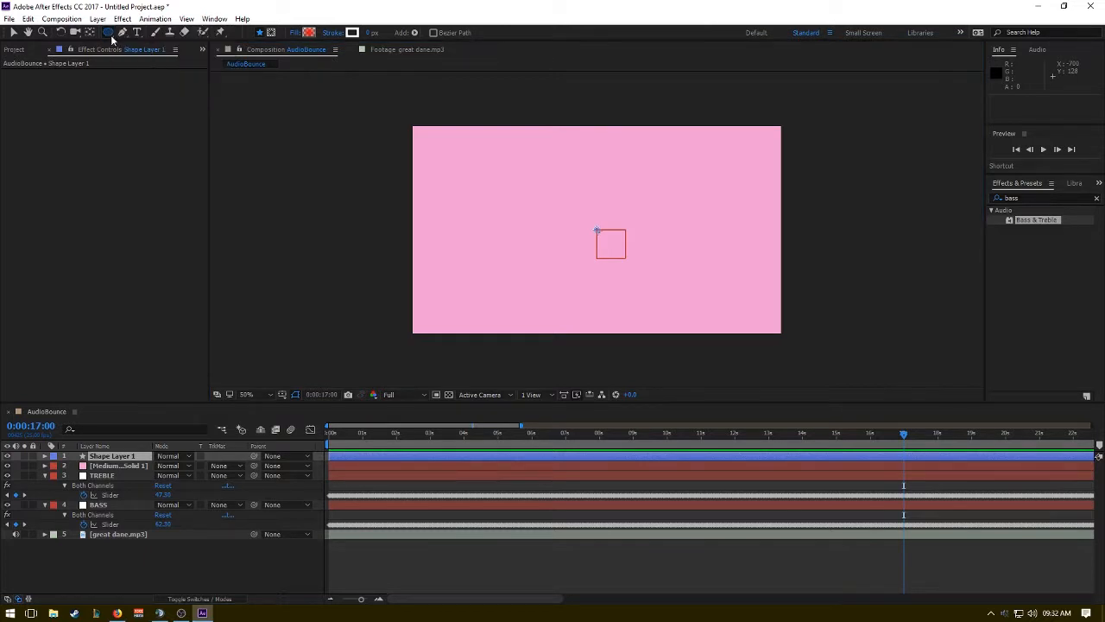
{"action": "double_click", "coordinate": [111, 35]}
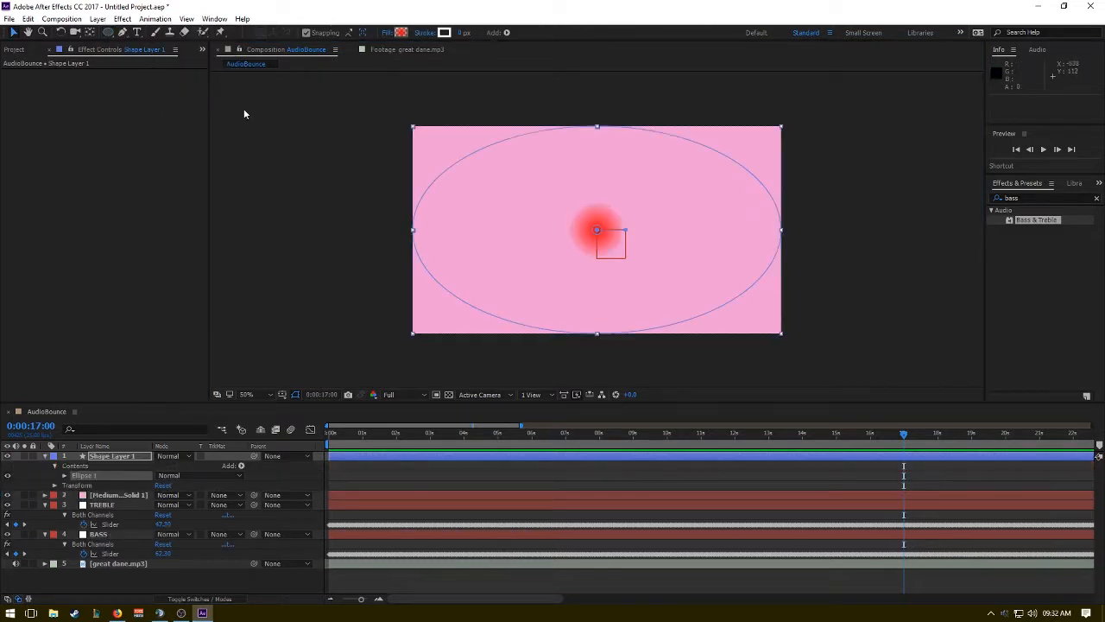
Change the ellipse's fill from the red radial gradient to a solid cream colour.
{"action": "left_click", "coordinate": [400, 33]}
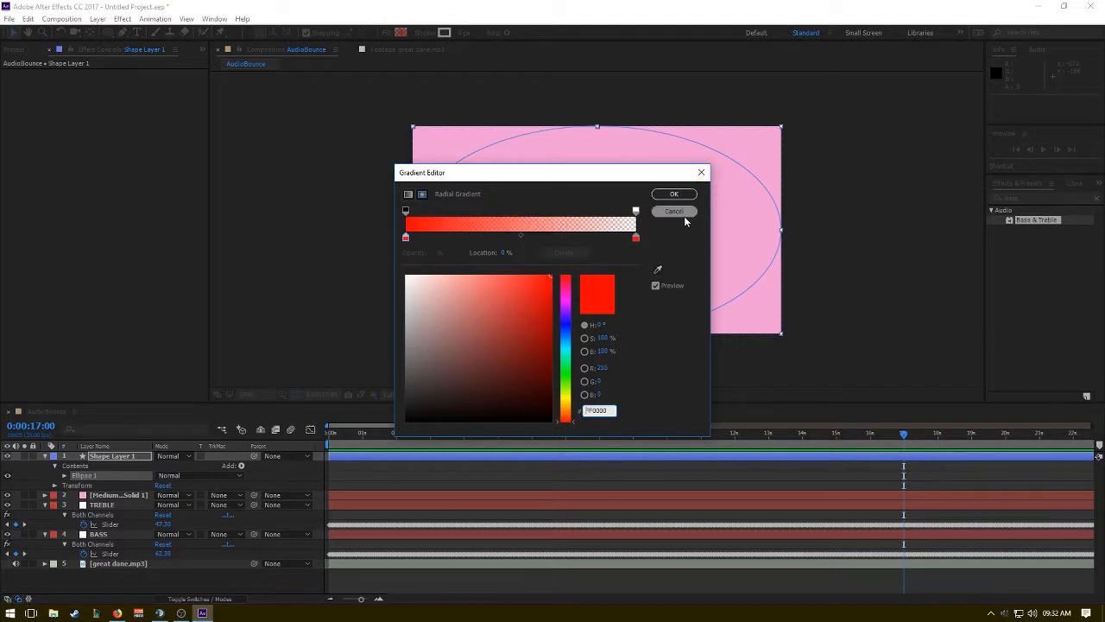
{"action": "left_click", "coordinate": [684, 213]}
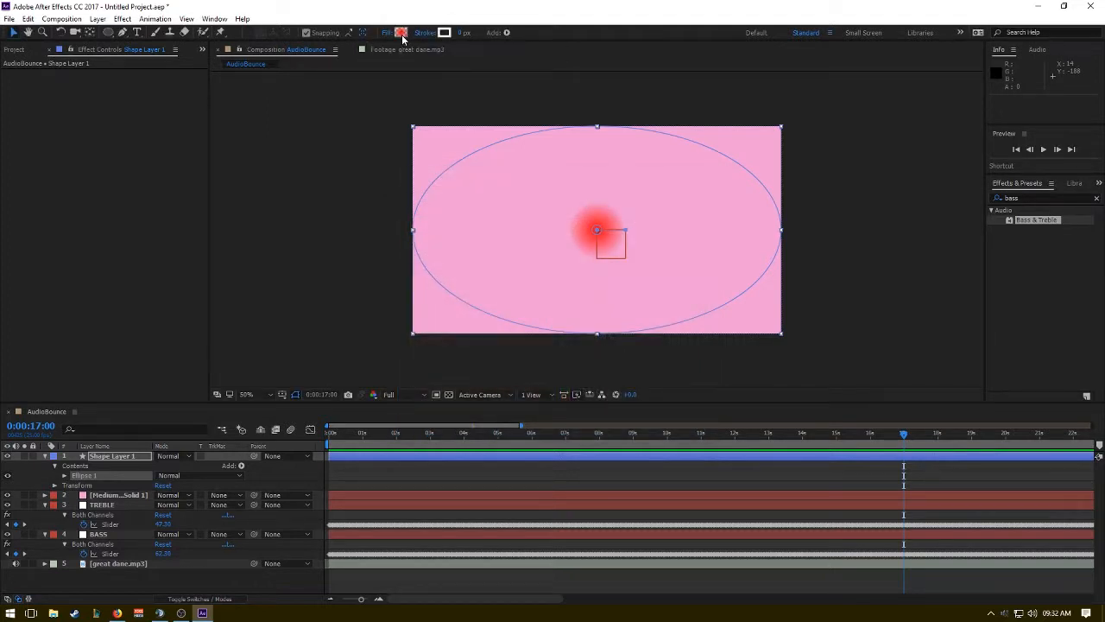
{"action": "left_click", "coordinate": [401, 33], "text": "alt"}
{"action": "left_click", "coordinate": [401, 33], "text": "alt"}
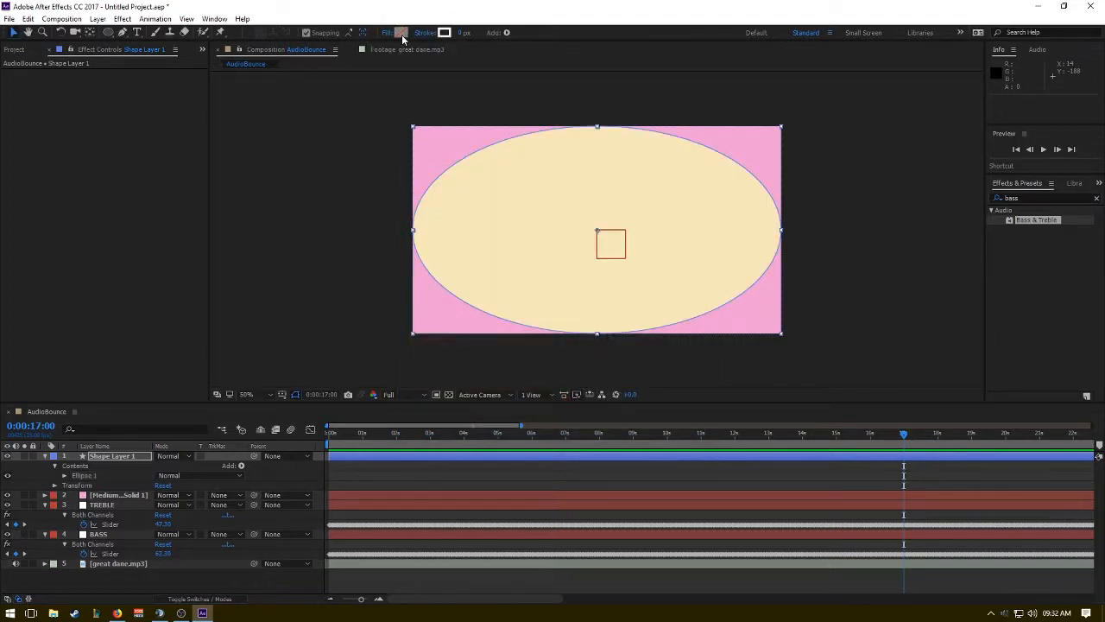
Delete Stroke 1 from Ellipse 1 on Shape Layer 1.
{"action": "left_click", "coordinate": [64, 475]}
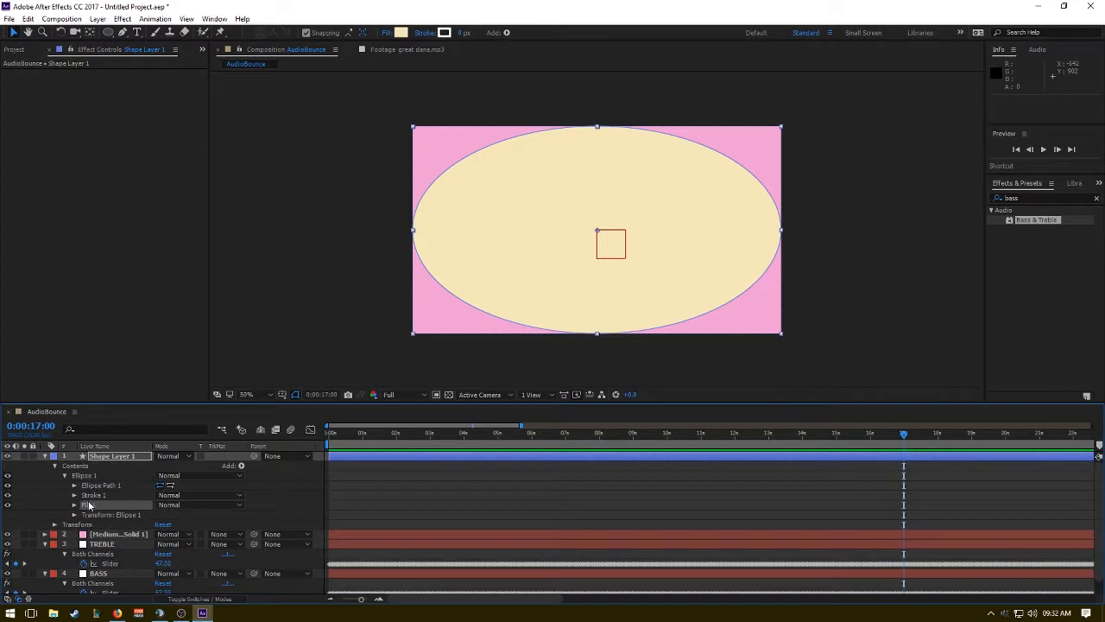
{"action": "left_click", "coordinate": [104, 495]}
{"action": "key", "text": "Delete"}
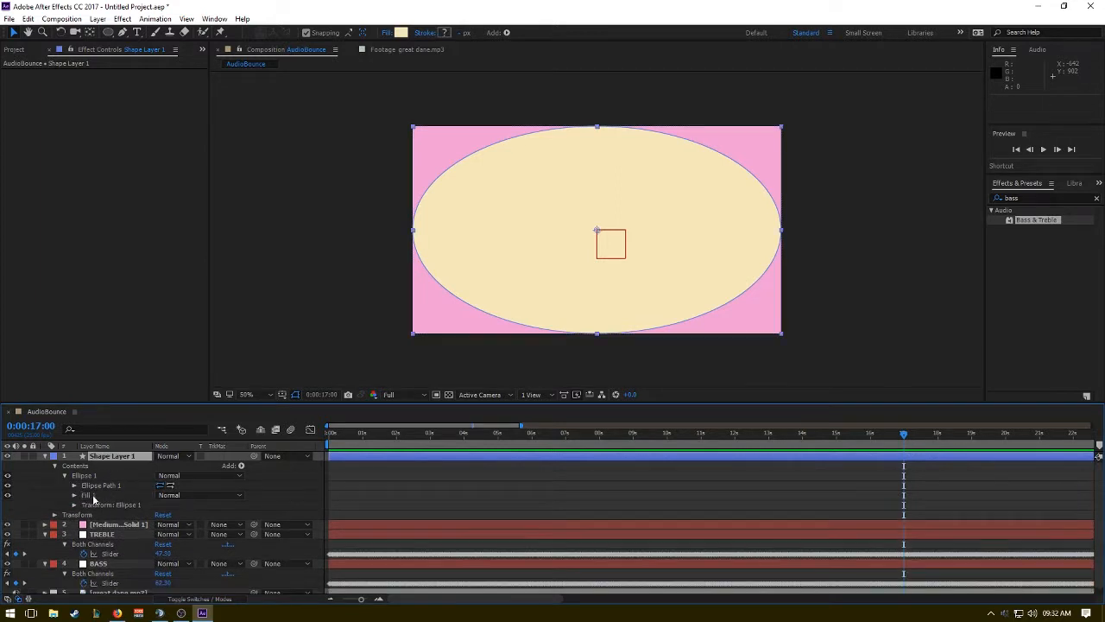
{"action": "left_click", "coordinate": [87, 495]}
{"action": "left_click", "coordinate": [75, 495]}
{"action": "left_click", "coordinate": [75, 495]}
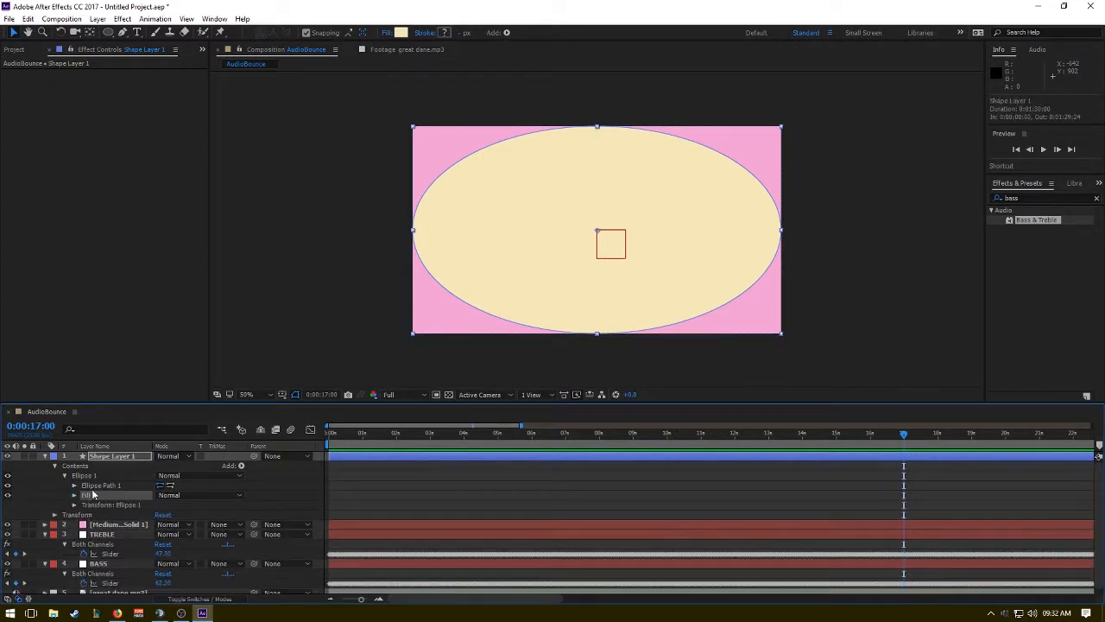
Set the width of Ellipse Path 1 to 720 so the ellipse becomes a 720 by 720 circle.
{"action": "left_click", "coordinate": [99, 485]}
{"action": "left_click", "coordinate": [74, 485]}
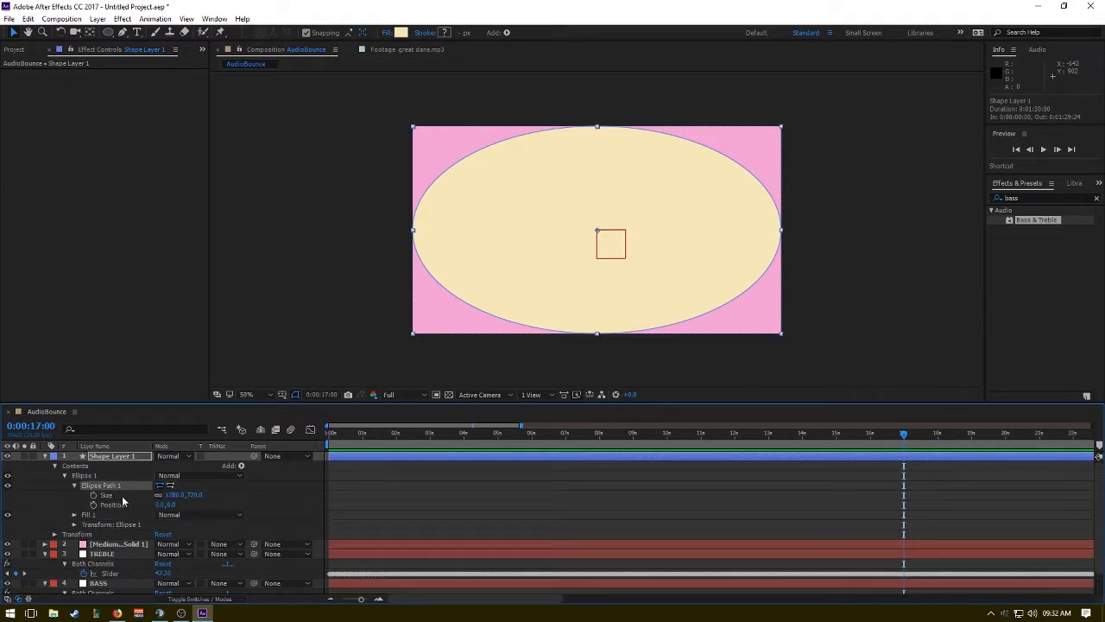
{"action": "left_click", "coordinate": [171, 494]}
{"action": "left_click", "coordinate": [171, 495]}
{"action": "type", "text": "720"}
{"action": "key", "text": "Return"}
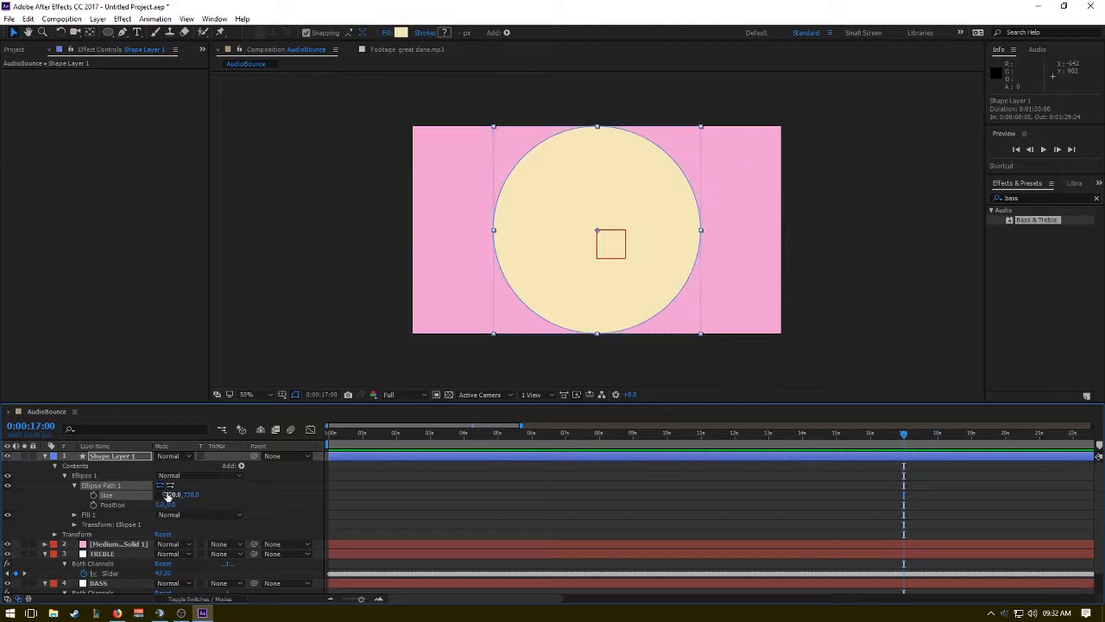
{"action": "left_click", "coordinate": [73, 483]}
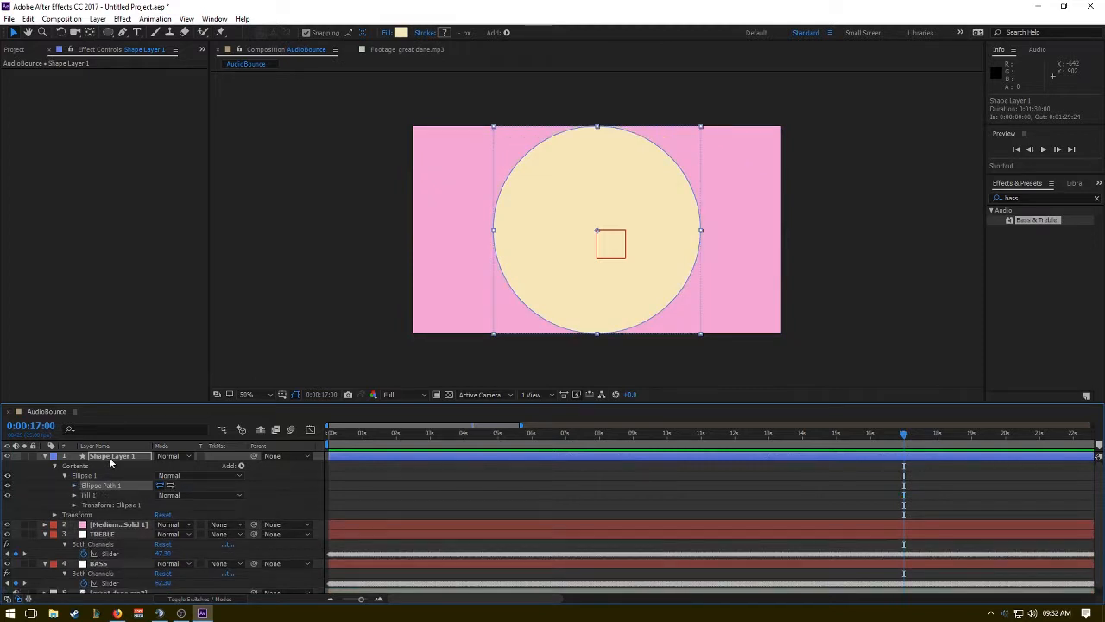
Scale Shape Layer 1 down to about 68%.
{"action": "left_click", "coordinate": [110, 456]}
{"action": "key", "text": "s"}
{"action": "left_click_drag", "start_coordinate": [197, 471], "coordinate": [170, 471]}
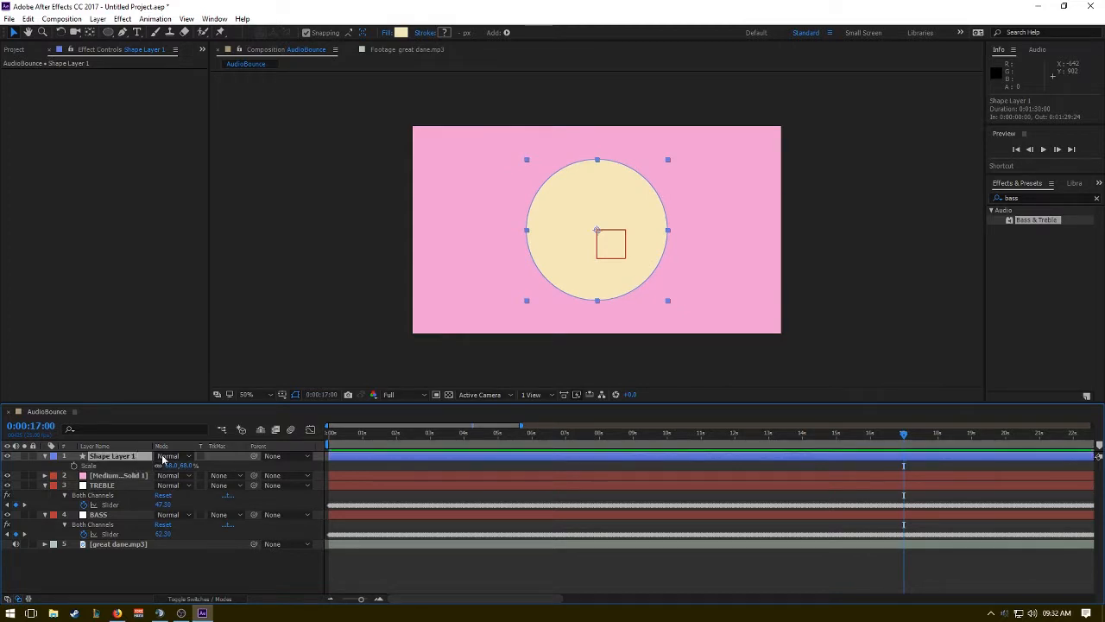
Set Shape Layer 1's horizontal position to 426.7, one third of the composition's width.
{"action": "key", "text": "p"}
{"action": "left_click", "coordinate": [160, 466]}
{"action": "left_click", "coordinate": [160, 466]}
{"action": "type", "text": "1280/3"}
{"action": "key", "text": "Return"}
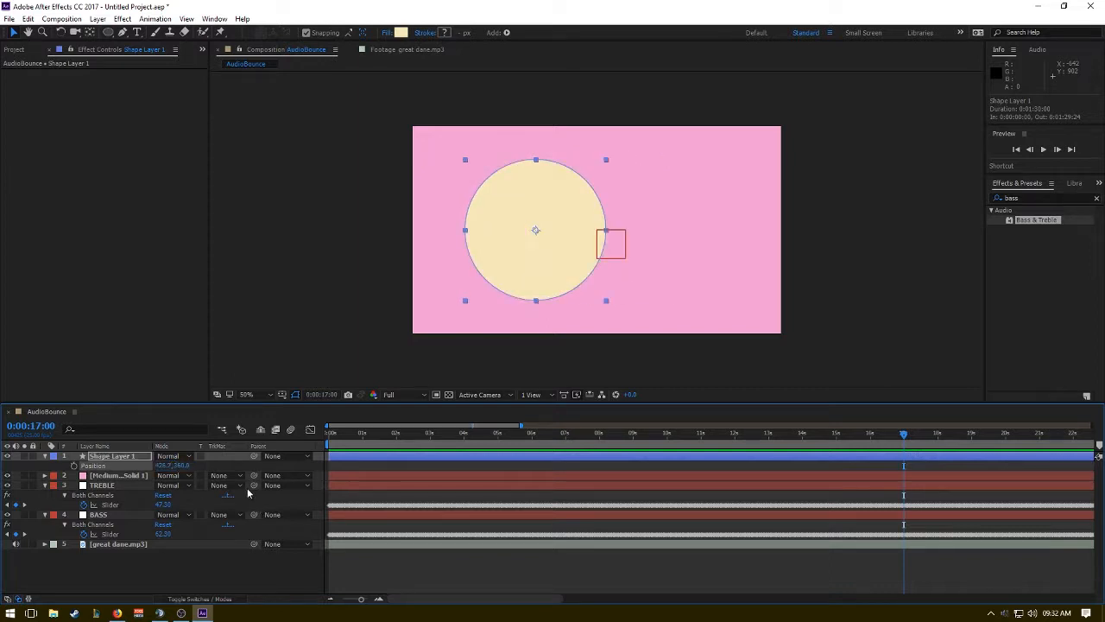
Duplicate Shape Layer 1 and set the copy's horizontal position to 853.3.
{"action": "left_click", "coordinate": [108, 457]}
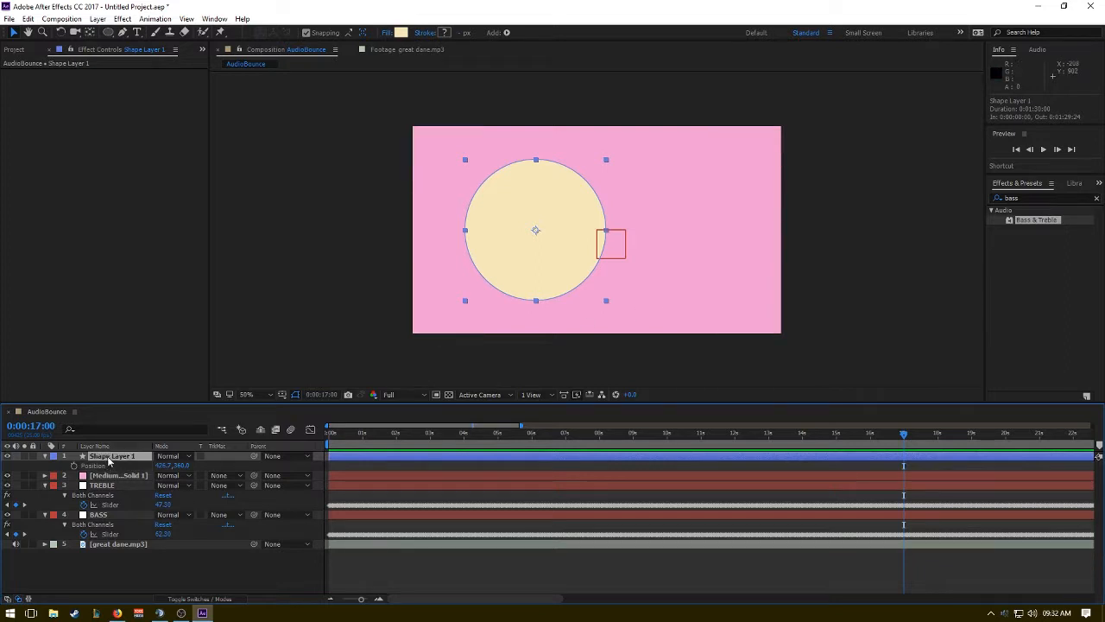
{"action": "key", "text": "ctrl+d"}
{"action": "key", "text": "p"}
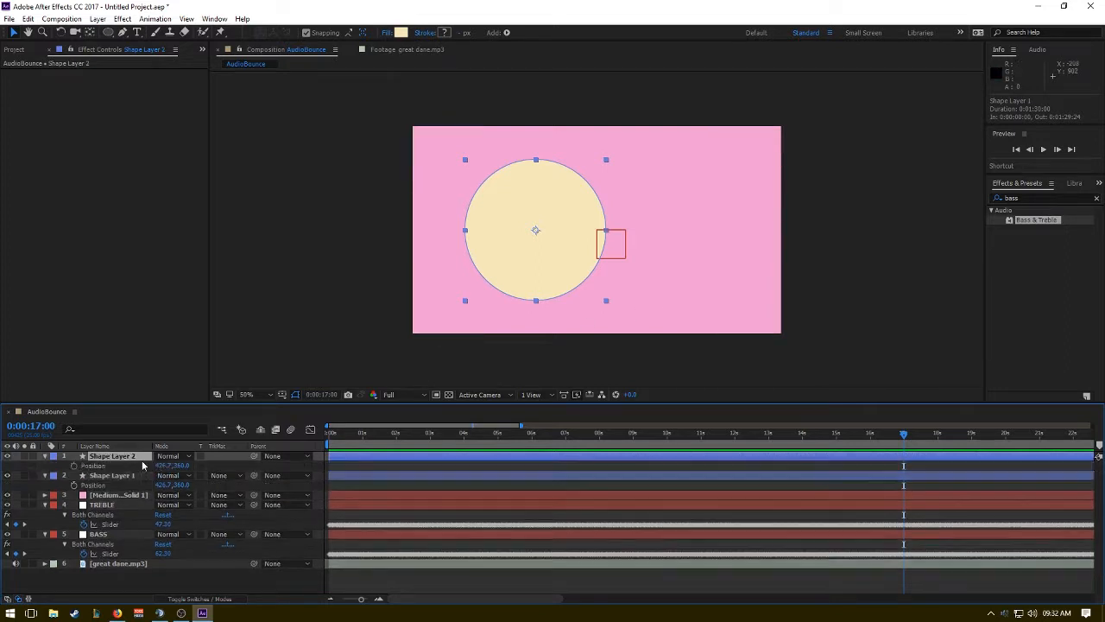
{"action": "left_click", "coordinate": [184, 465]}
{"action": "type", "text": "853.3"}
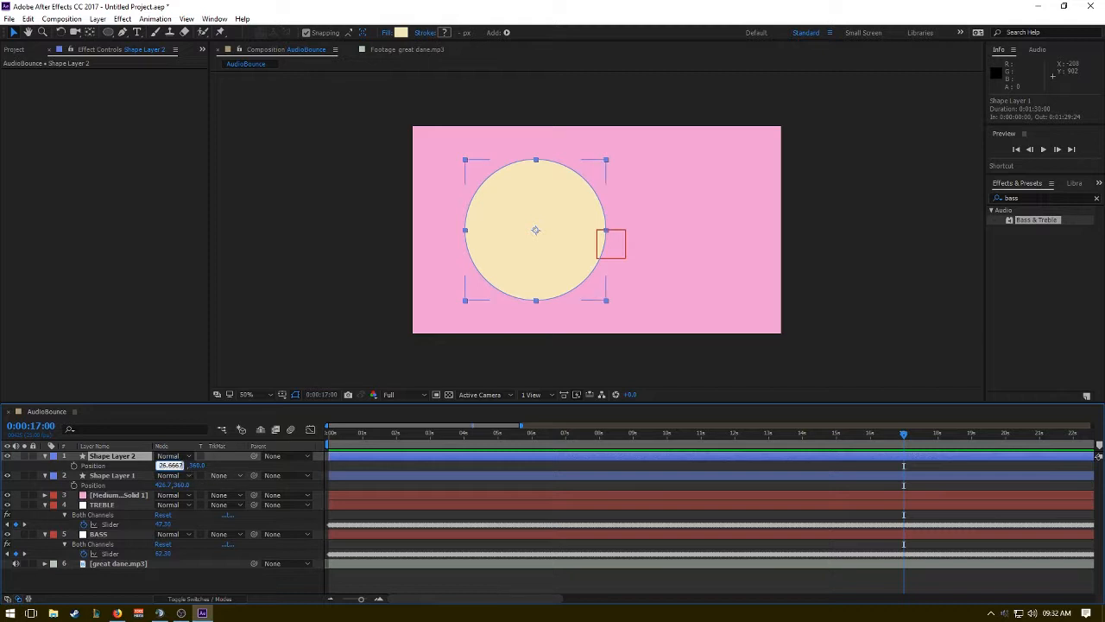
{"action": "key", "text": "Return"}
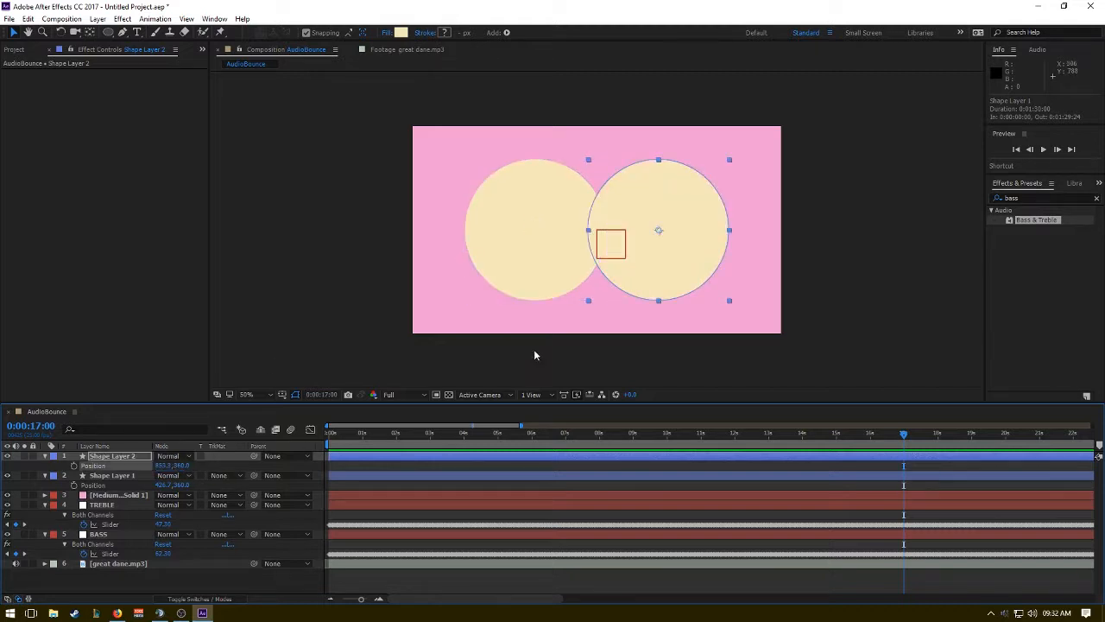
Undo the last position change on Shape Layer 2 and delete that layer.
{"action": "left_click", "coordinate": [523, 225]}
{"action": "left_click", "coordinate": [696, 218]}
{"action": "left_click", "coordinate": [550, 226]}
{"action": "key", "text": "ctrl+z"}
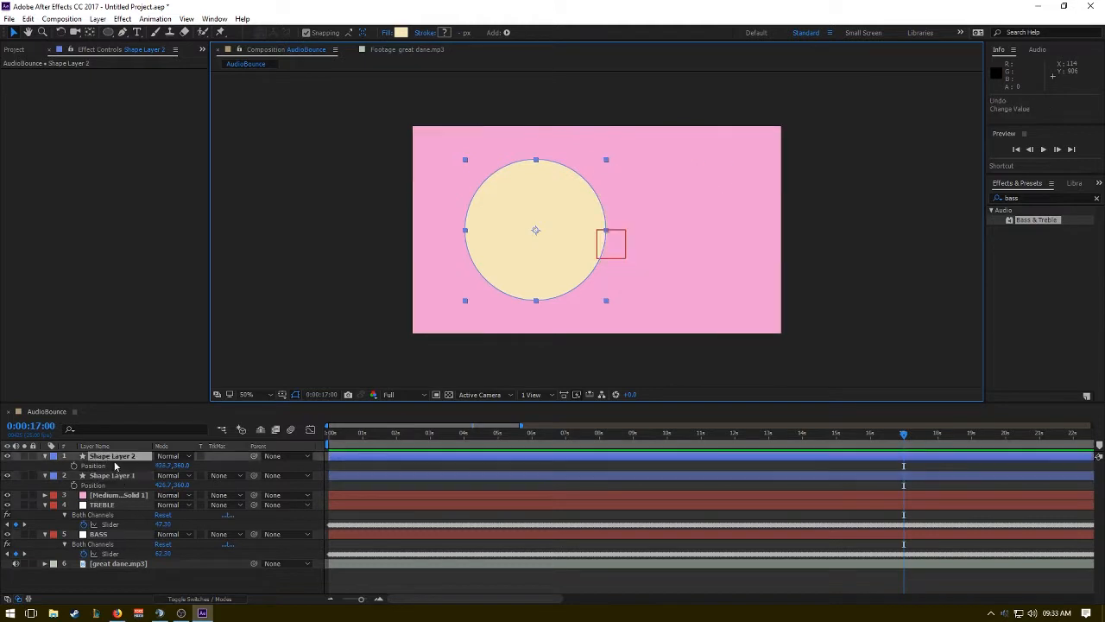
{"action": "left_click", "coordinate": [127, 457]}
{"action": "key", "text": "Delete"}
Set Shape Layer 1's horizontal position to 1280/4, giving 320.
{"action": "left_click", "coordinate": [162, 466]}
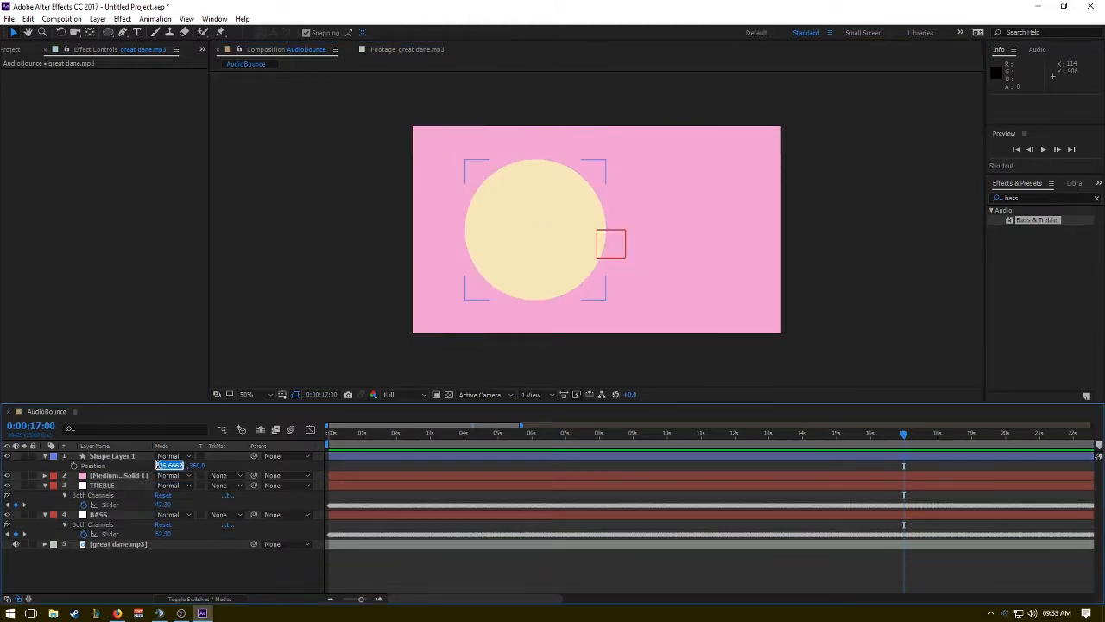
{"action": "type", "text": "1280/4"}
{"action": "key", "text": "Return"}
Duplicate Shape Layer 1 and reveal the copy's Position property.
{"action": "left_click", "coordinate": [134, 457]}
{"action": "key", "text": "ctrl+d"}
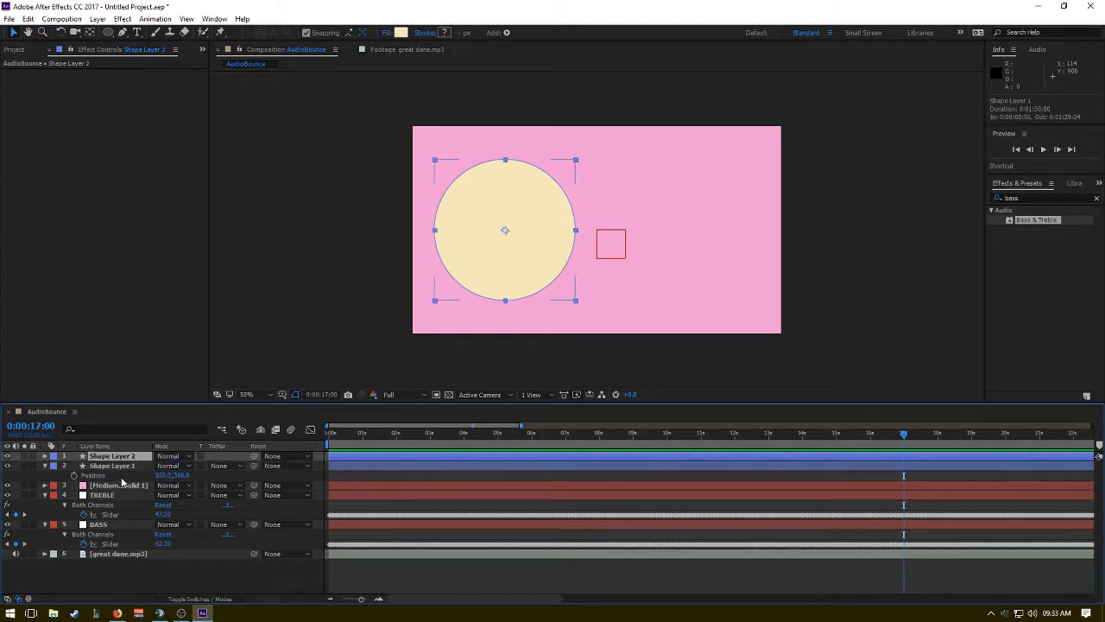
{"action": "key", "text": "p"}
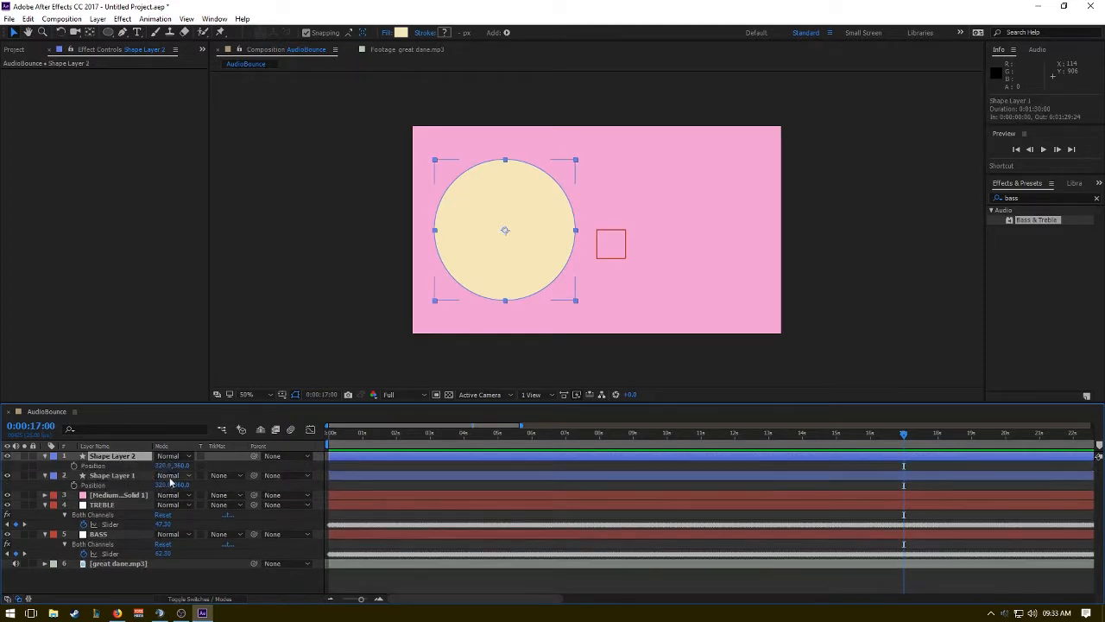
Set Shape Layer 2's horizontal position to 960 and return the playhead to the composition's start.
{"action": "left_click", "coordinate": [164, 466]}
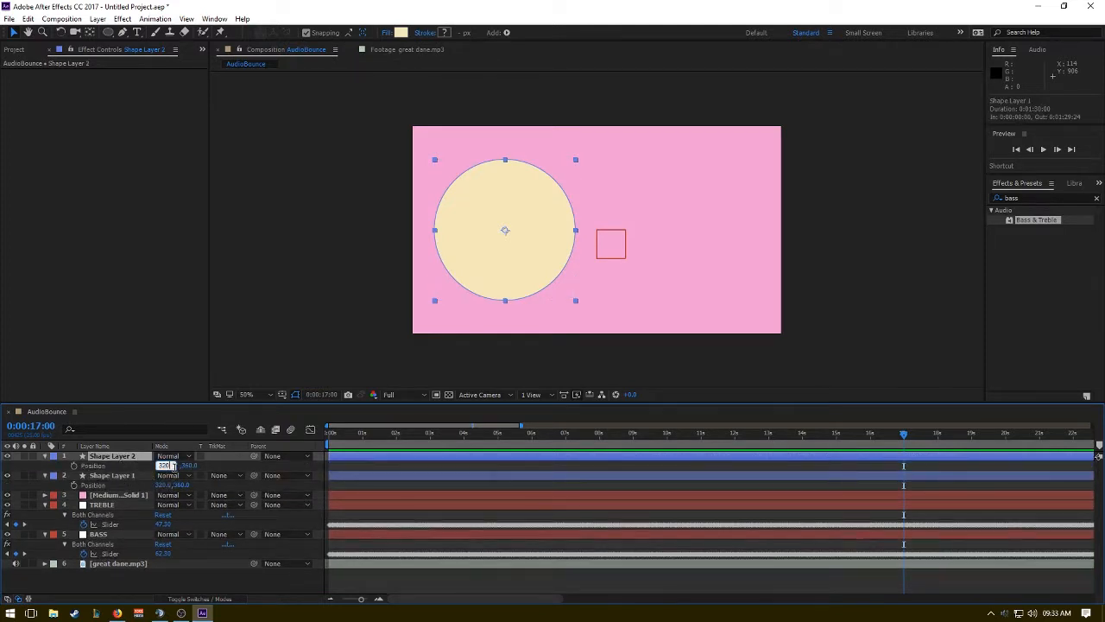
{"action": "type", "text": "640"}
{"action": "key", "text": "Return"}
{"action": "left_click", "coordinate": [168, 465]}
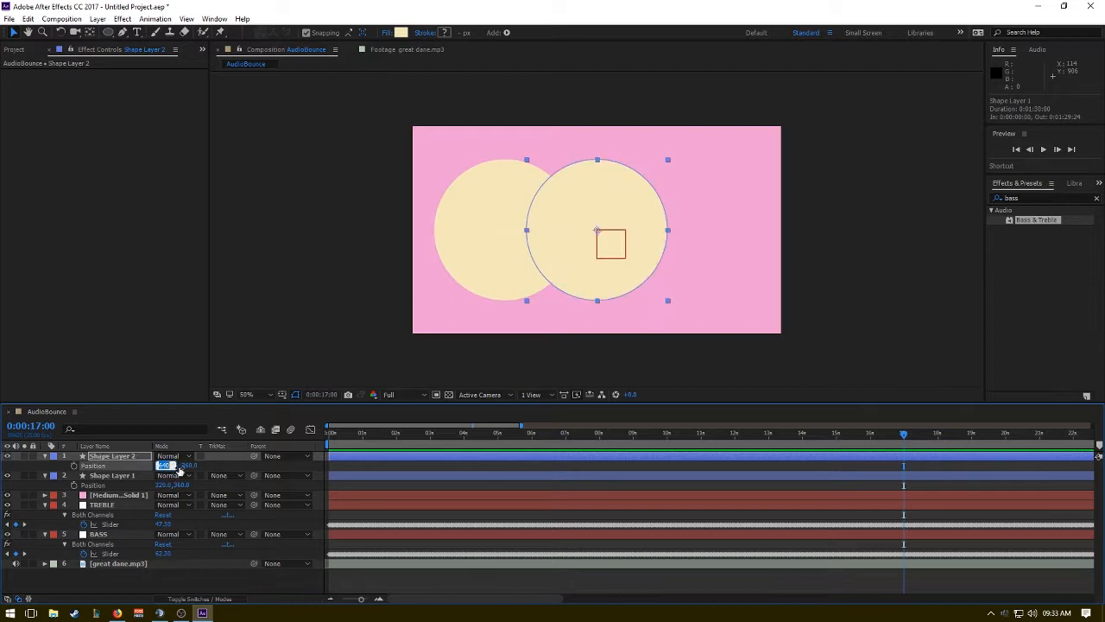
{"action": "mouse_move", "coordinate": [176, 466]}
{"action": "left_mouse_down"}
{"action": "mouse_move", "coordinate": [157, 465]}
{"action": "mouse_move", "coordinate": [180, 466]}
{"action": "left_mouse_up"}
{"action": "type", "text": "960"}
{"action": "key", "text": "Return"}
{"action": "key", "text": "Home"}
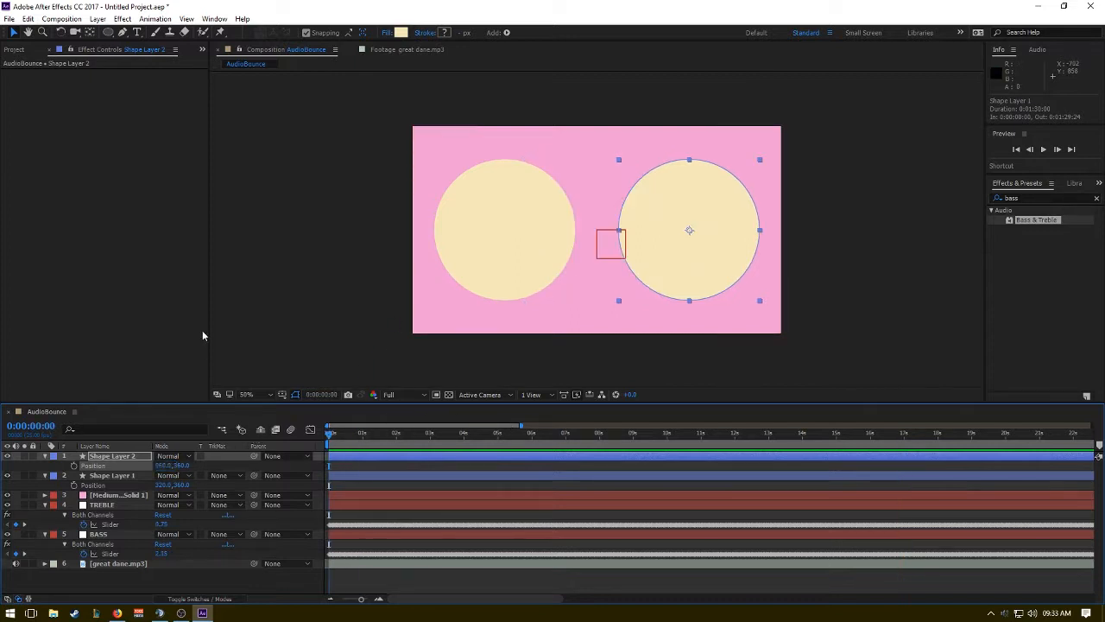
Hide the TREBLE and BASS null layers, keep the pink solid visible, and collapse both nulls' properties.
{"action": "left_click", "coordinate": [126, 318]}
{"action": "left_click", "coordinate": [367, 321]}
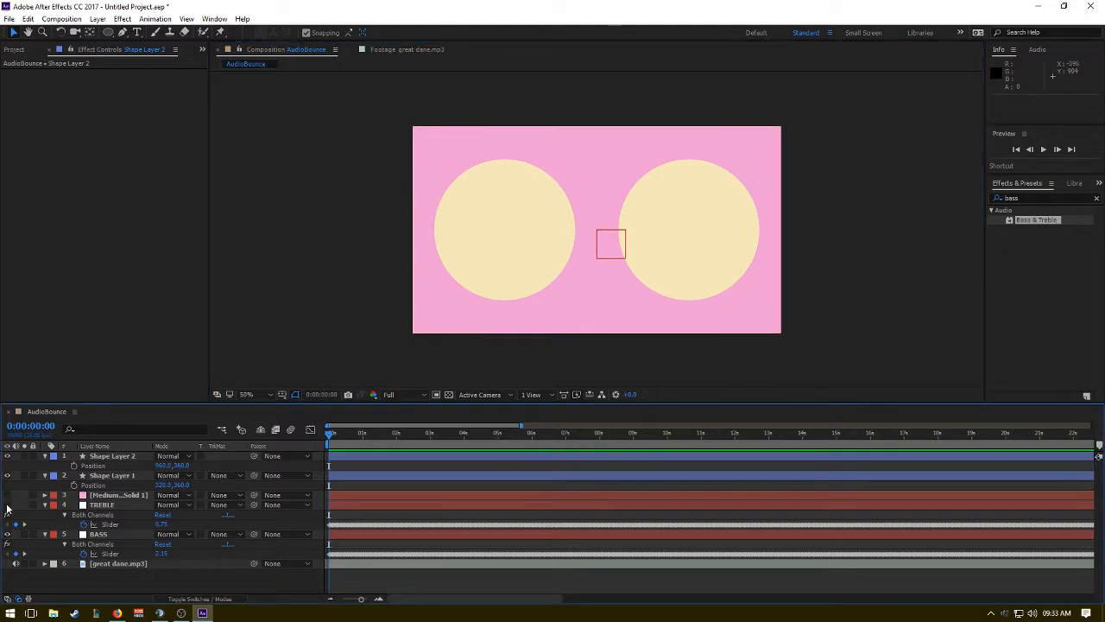
{"action": "left_click_drag", "start_coordinate": [7, 495], "coordinate": [7, 505]}
{"action": "left_click", "coordinate": [7, 534]}
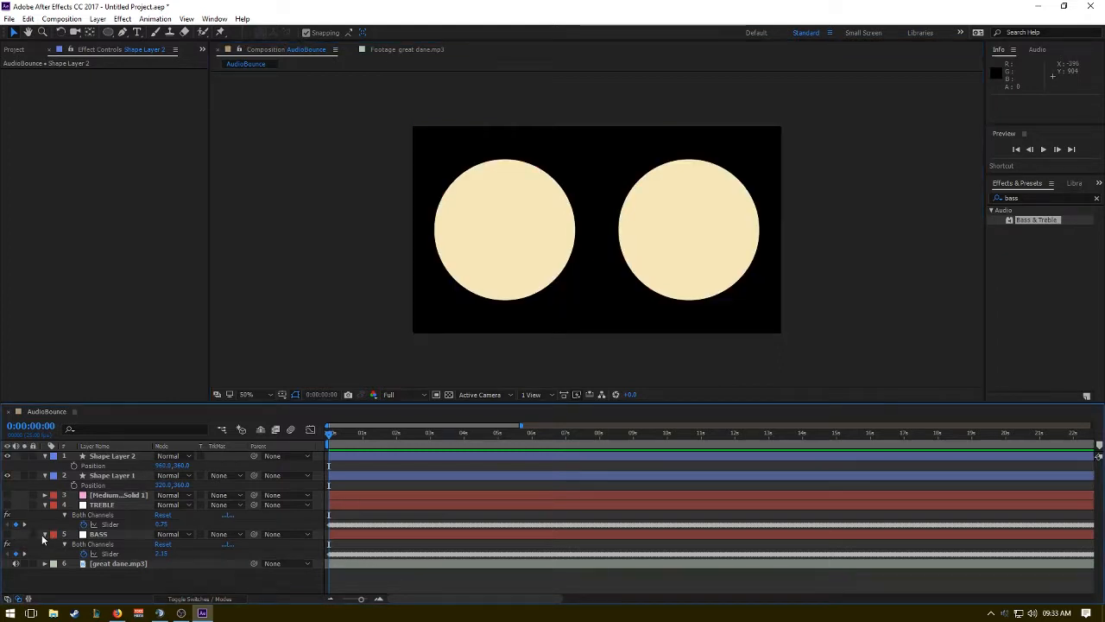
{"action": "left_click", "coordinate": [45, 534]}
{"action": "left_click", "coordinate": [7, 495]}
{"action": "left_click", "coordinate": [45, 504]}
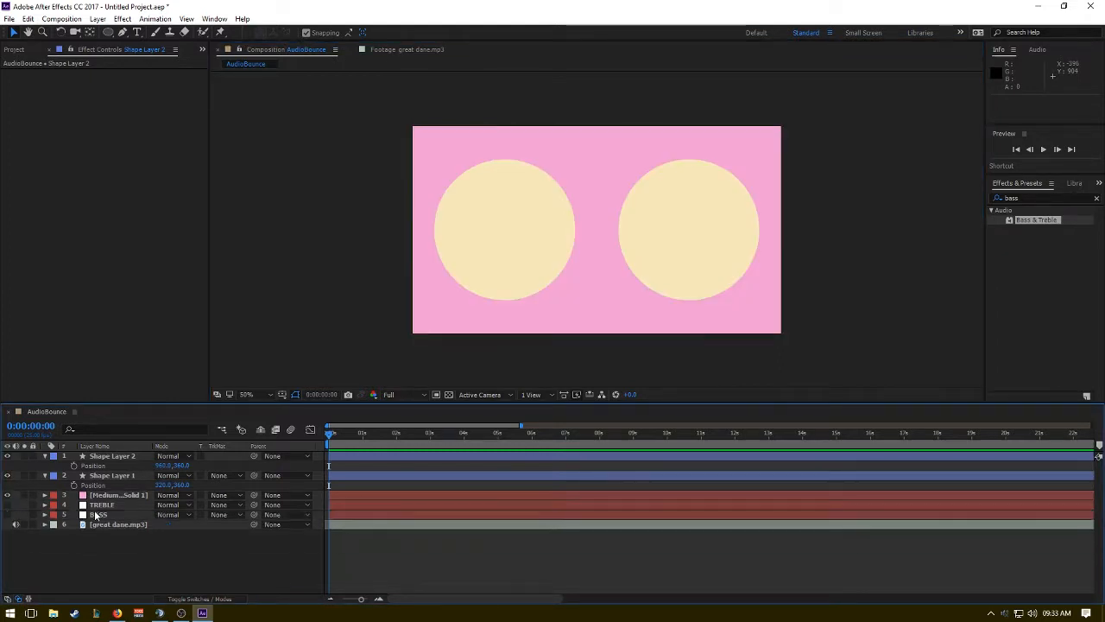
Move great dane.mp3 directly above the TREBLE layer, and collapse both shape layers with the playhead at the composition's start.
{"action": "left_click", "coordinate": [100, 506]}
{"action": "left_click", "coordinate": [99, 514]}
{"action": "mouse_move", "coordinate": [102, 524]}
{"action": "left_mouse_down"}
{"action": "mouse_move", "coordinate": [104, 534]}
{"action": "mouse_move", "coordinate": [114, 510]}
{"action": "left_mouse_up"}
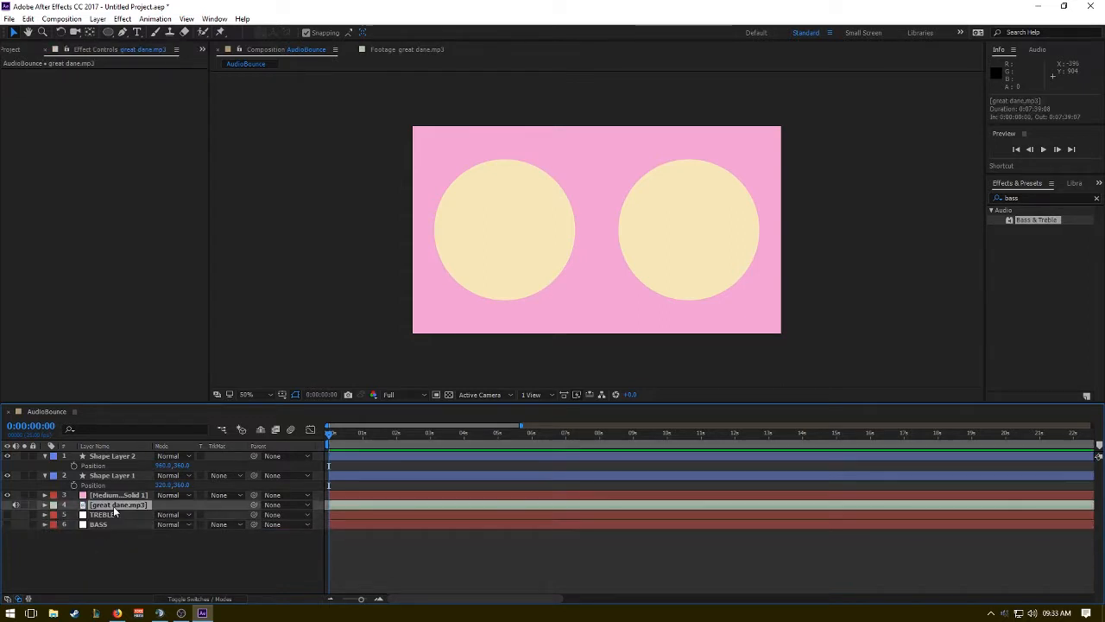
{"action": "left_click", "coordinate": [353, 432]}
{"action": "left_click", "coordinate": [45, 455]}
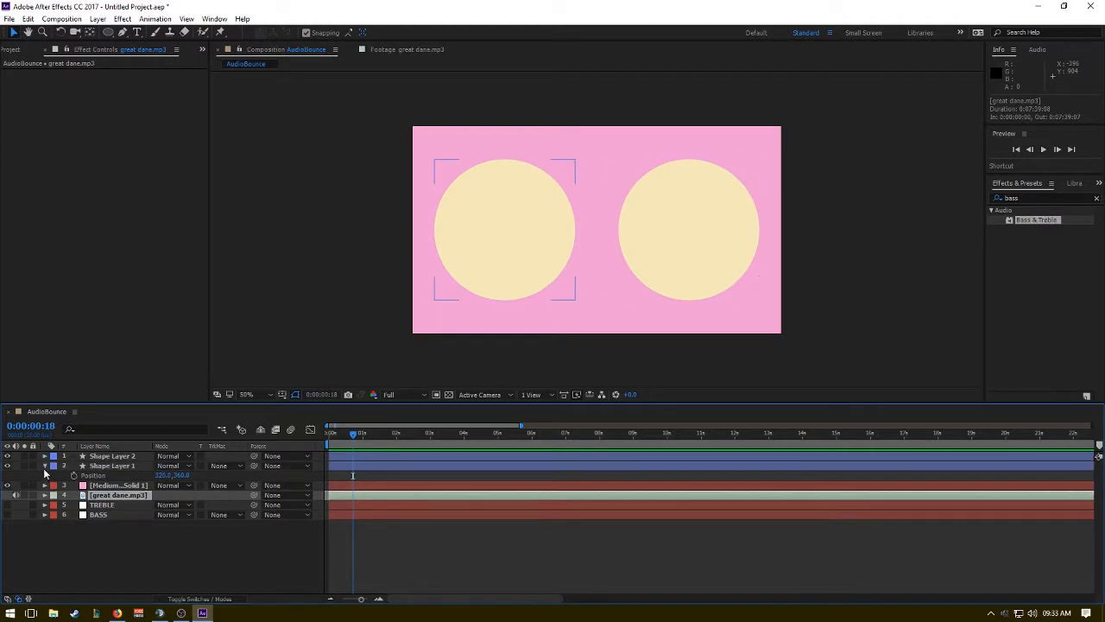
{"action": "left_click", "coordinate": [45, 465]}
{"action": "key", "text": "Home"}
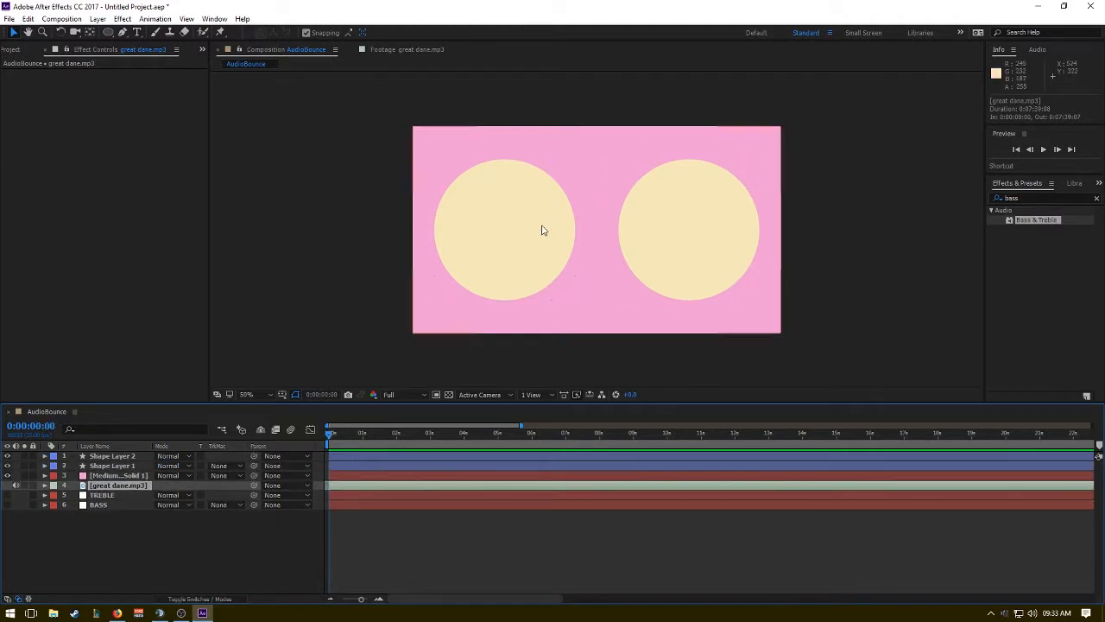
Reveal the Both Channels effects of TREBLE and BASS and check how their slider values change over the first frames.
{"action": "left_click", "coordinate": [386, 507]}
{"action": "left_click", "coordinate": [383, 497], "text": "shift"}
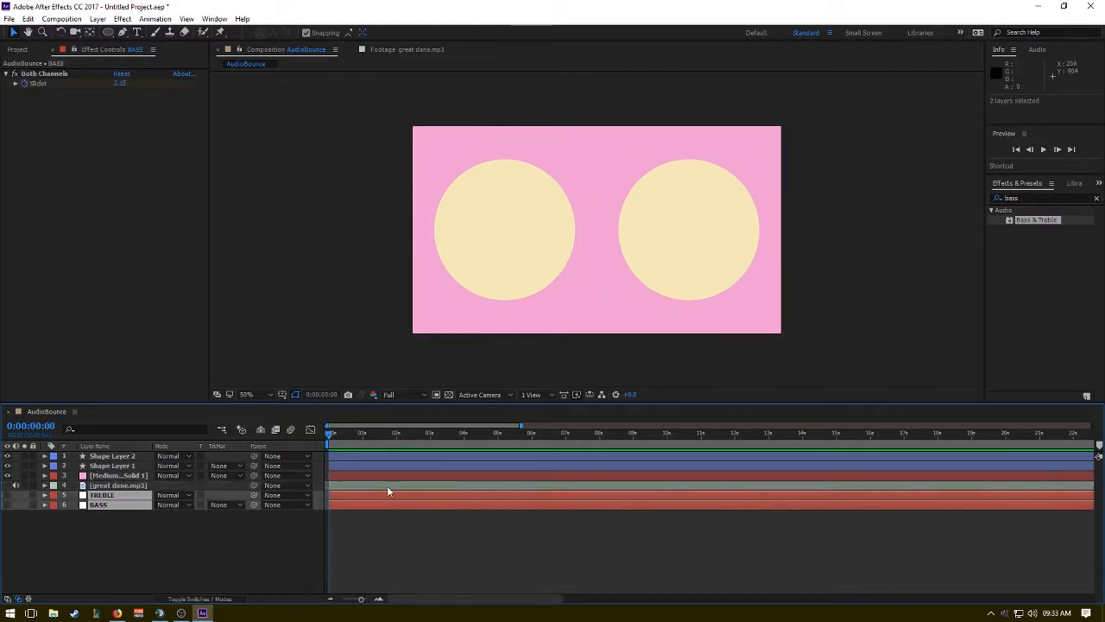
{"action": "key", "text": "e"}
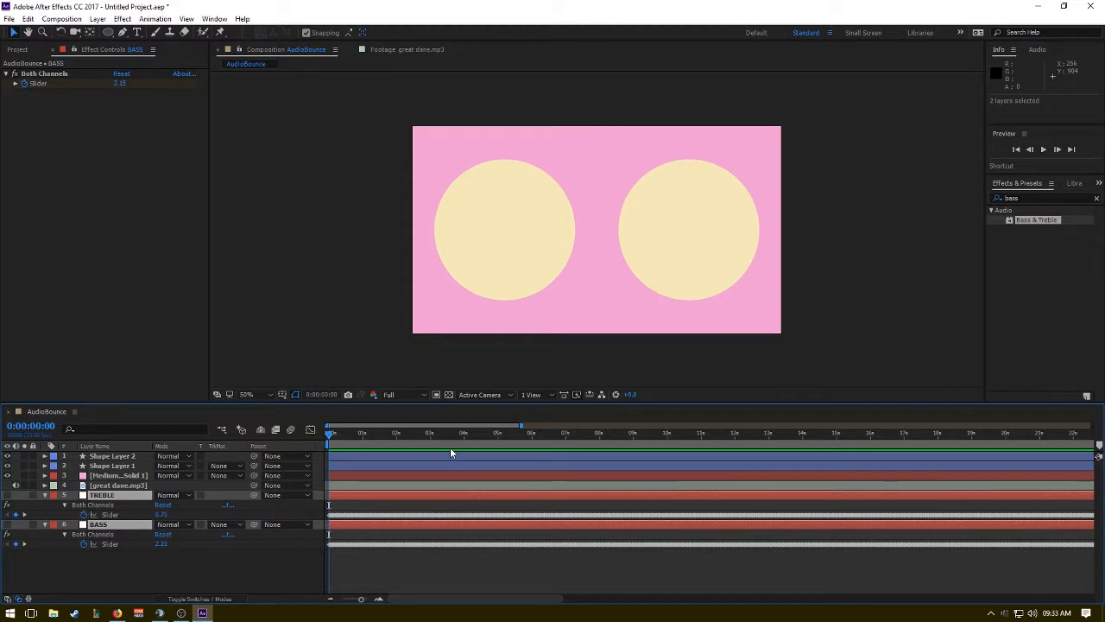
{"action": "left_click", "coordinate": [344, 434]}
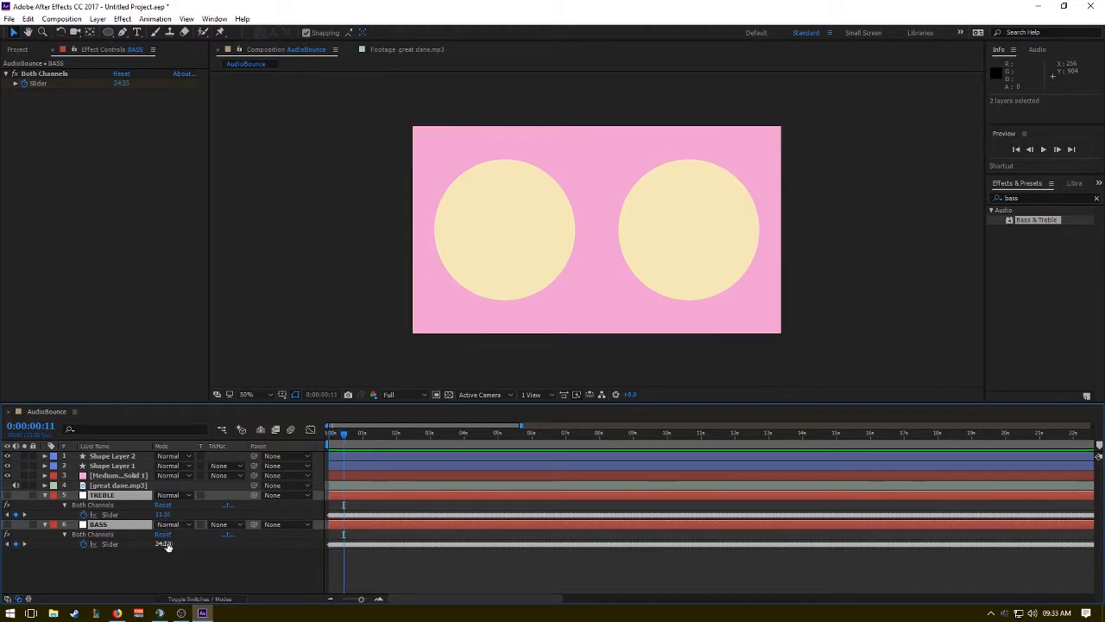
{"action": "left_click_drag", "start_coordinate": [346, 443], "coordinate": [192, 476]}
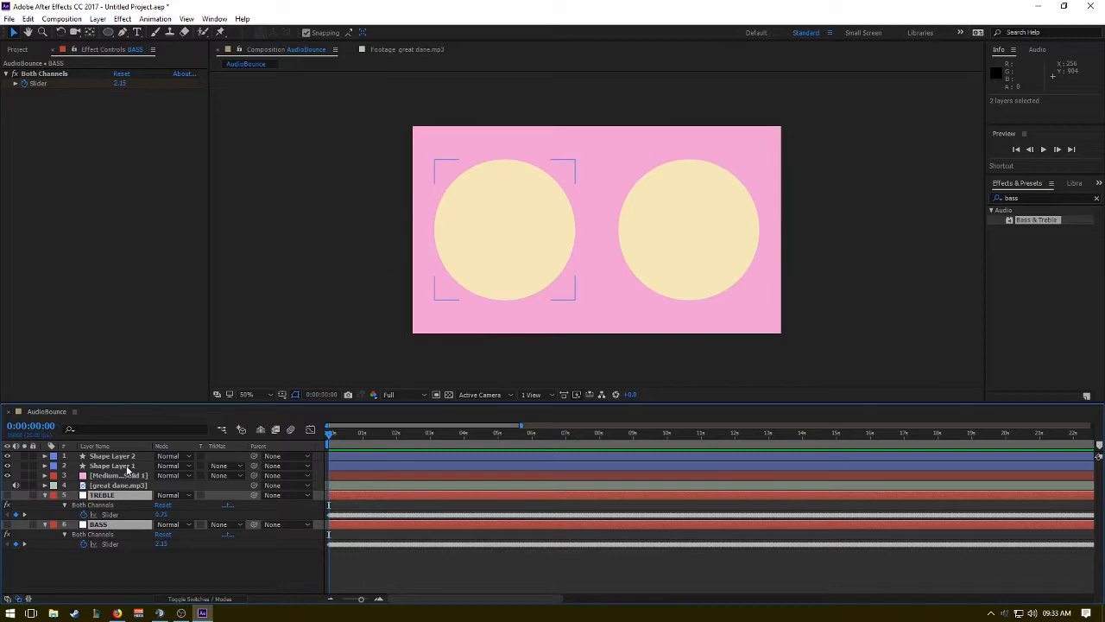
Display the TREBLE slider's value curve in the Graph Editor and select its keyframes.
{"action": "left_click", "coordinate": [310, 430]}
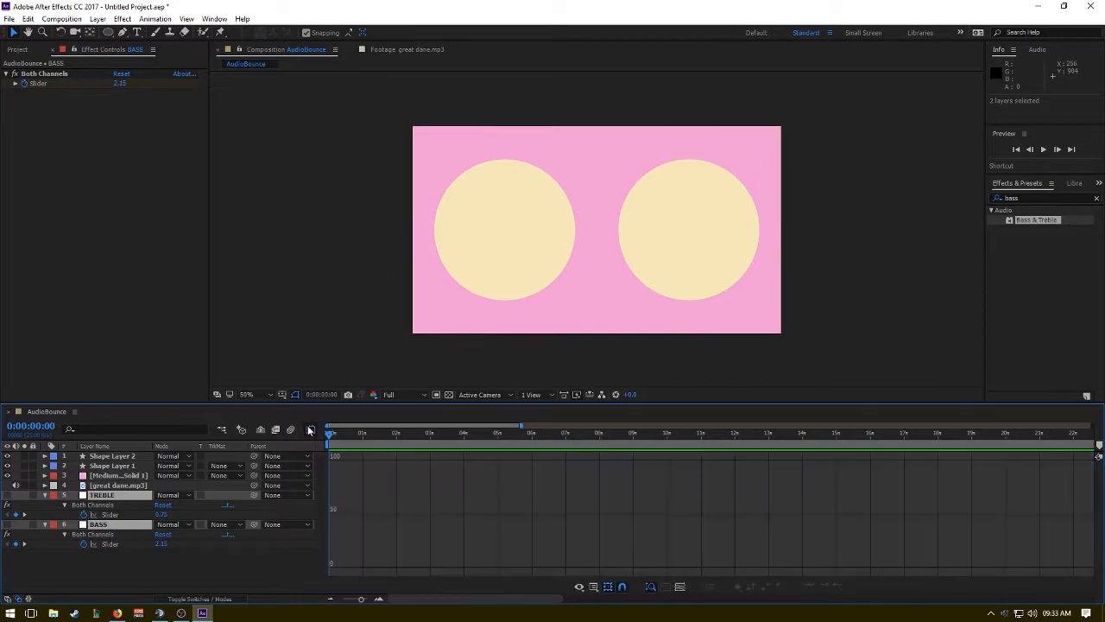
{"action": "left_click", "coordinate": [108, 514]}
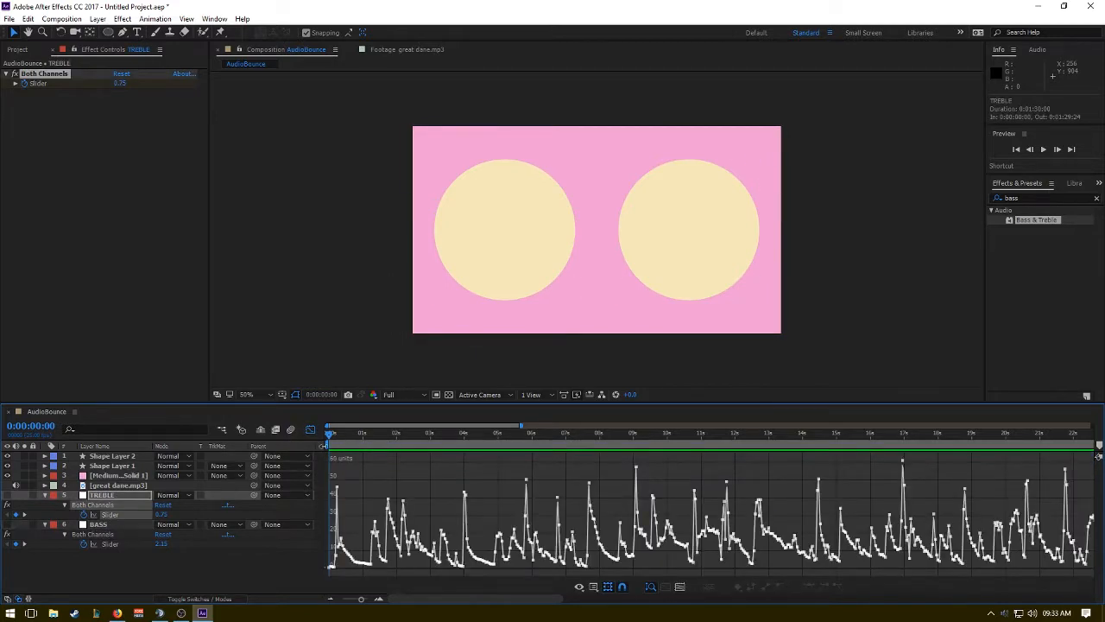
{"action": "left_click_drag", "start_coordinate": [335, 440], "coordinate": [333, 438]}
{"action": "left_click_drag", "start_coordinate": [338, 434], "coordinate": [335, 438]}
{"action": "left_click", "coordinate": [105, 516]}
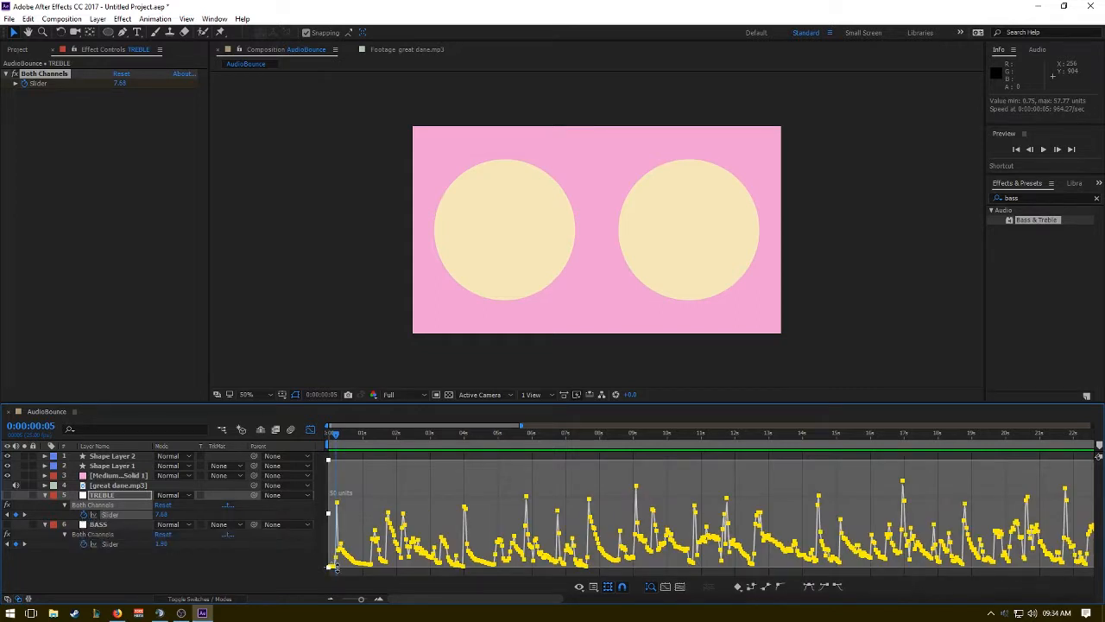
Examine the low points and peaks of the treble curve in the first two seconds, and return the playhead to the start.
{"action": "mouse_move", "coordinate": [335, 566]}
{"action": "left_click", "coordinate": [339, 438]}
{"action": "left_click_drag", "start_coordinate": [338, 438], "coordinate": [387, 440]}
{"action": "mouse_move", "coordinate": [391, 529]}
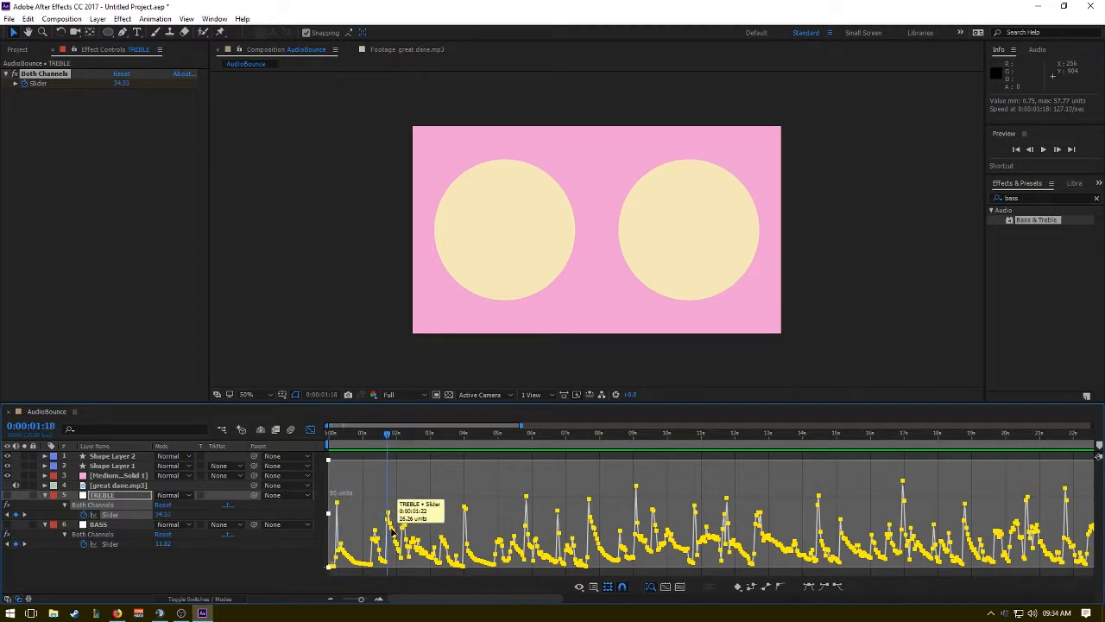
{"action": "left_click_drag", "start_coordinate": [451, 598], "coordinate": [311, 599]}
{"action": "mouse_move", "coordinate": [567, 514]}
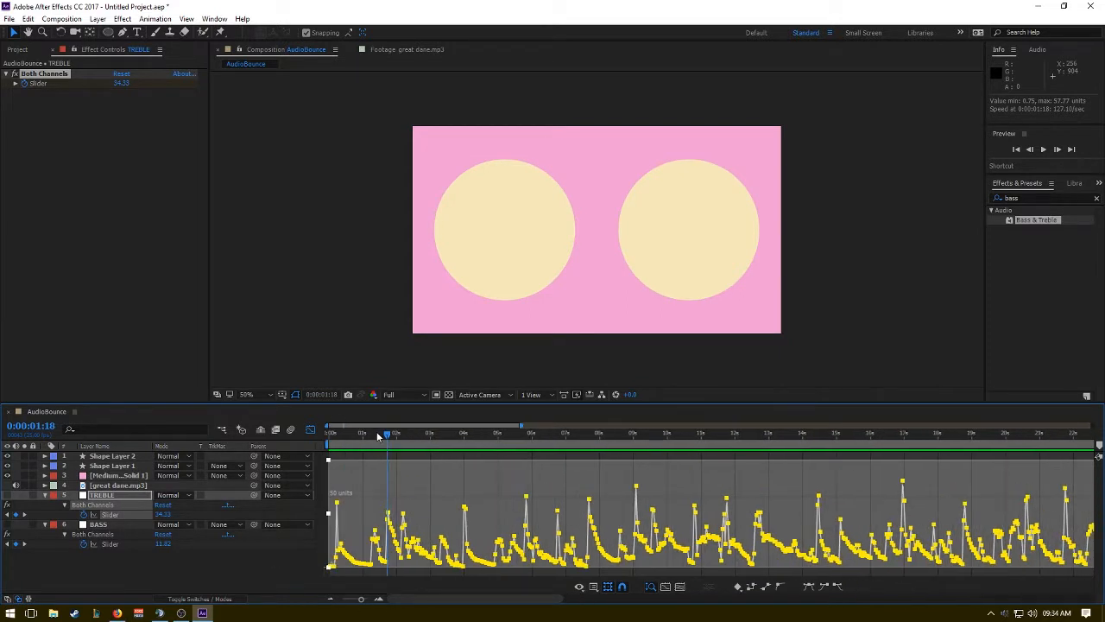
{"action": "left_click_drag", "start_coordinate": [378, 437], "coordinate": [311, 434]}
{"action": "left_click", "coordinate": [176, 548]}
Add the placeholder expression linear(value, x, y, a, b) to the TREBLE slider.
{"action": "left_click", "coordinate": [108, 515]}
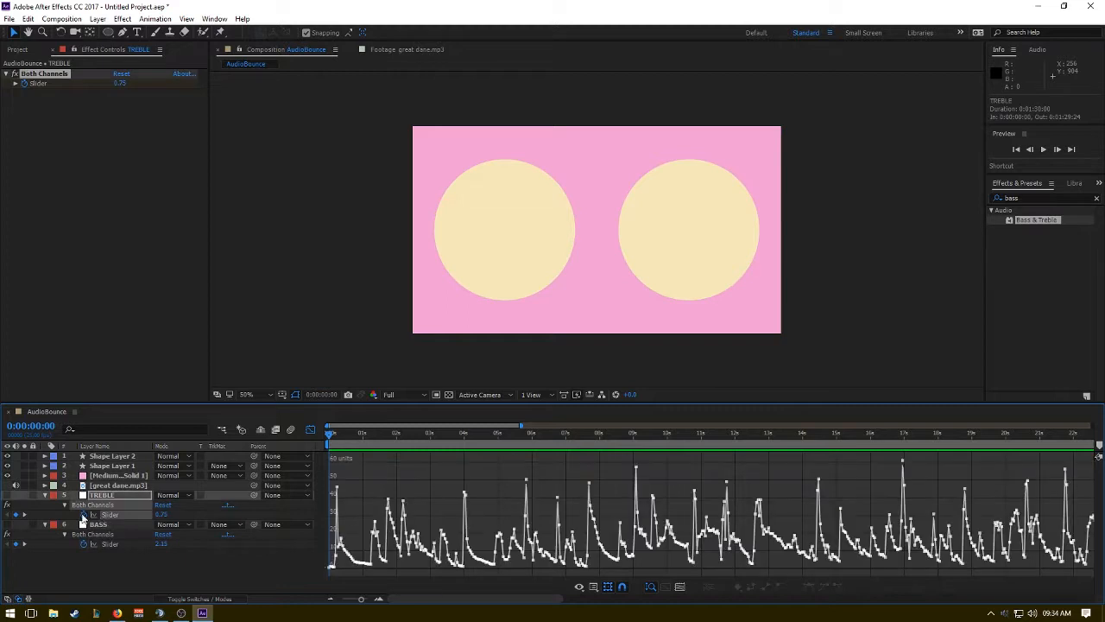
{"action": "left_click", "coordinate": [83, 515], "text": "alt"}
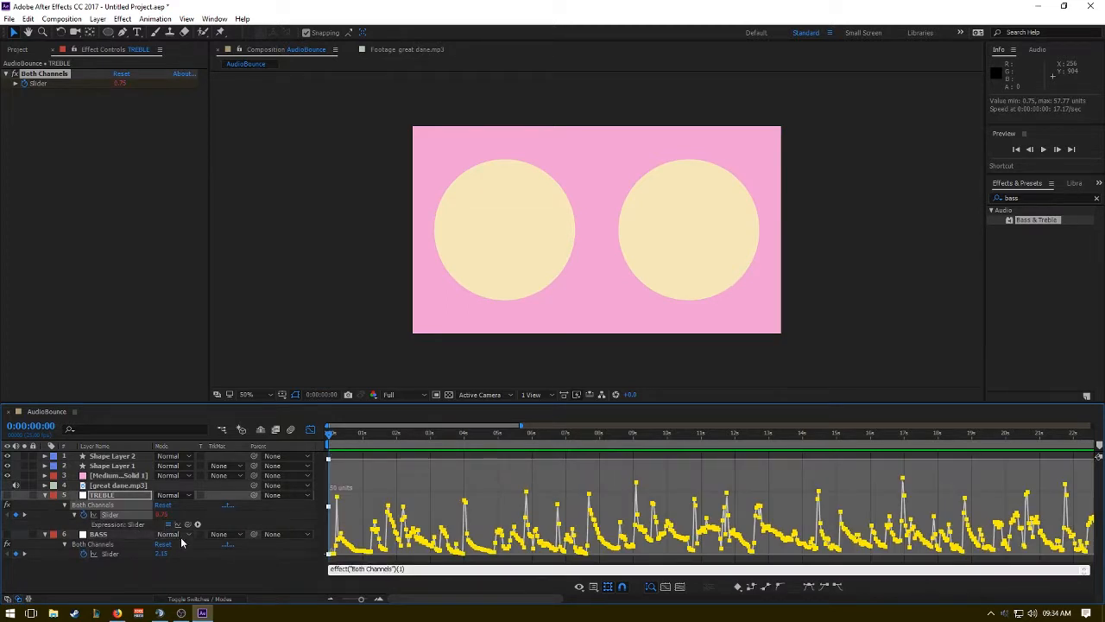
{"action": "left_click", "coordinate": [411, 569]}
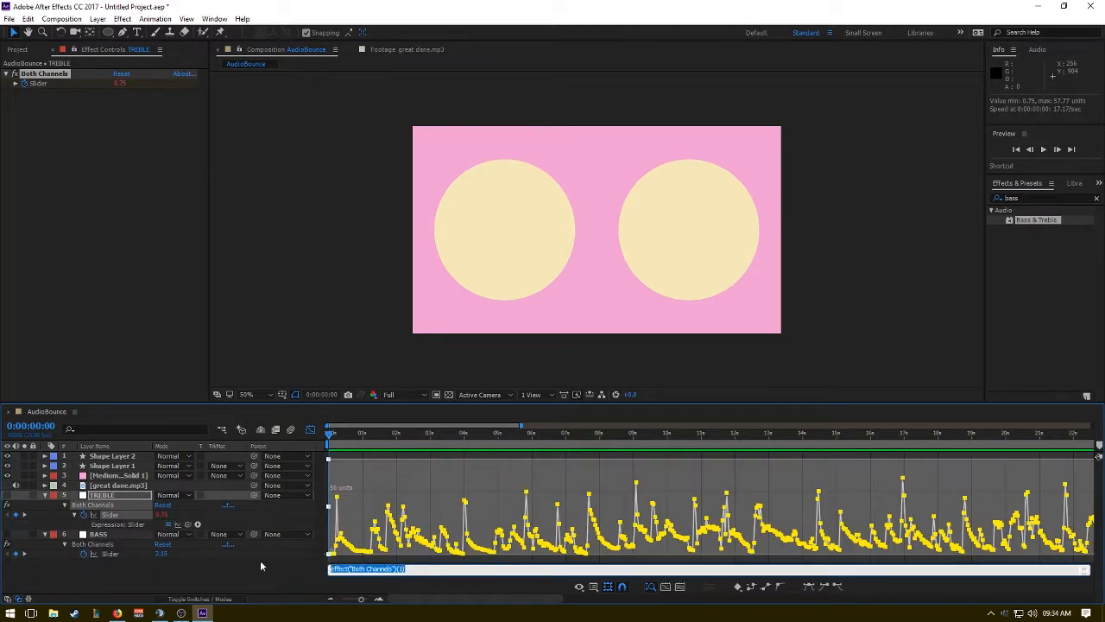
{"action": "key", "text": "BackSpace"}
{"action": "type", "text": "linear(value, x, y, a, b"}
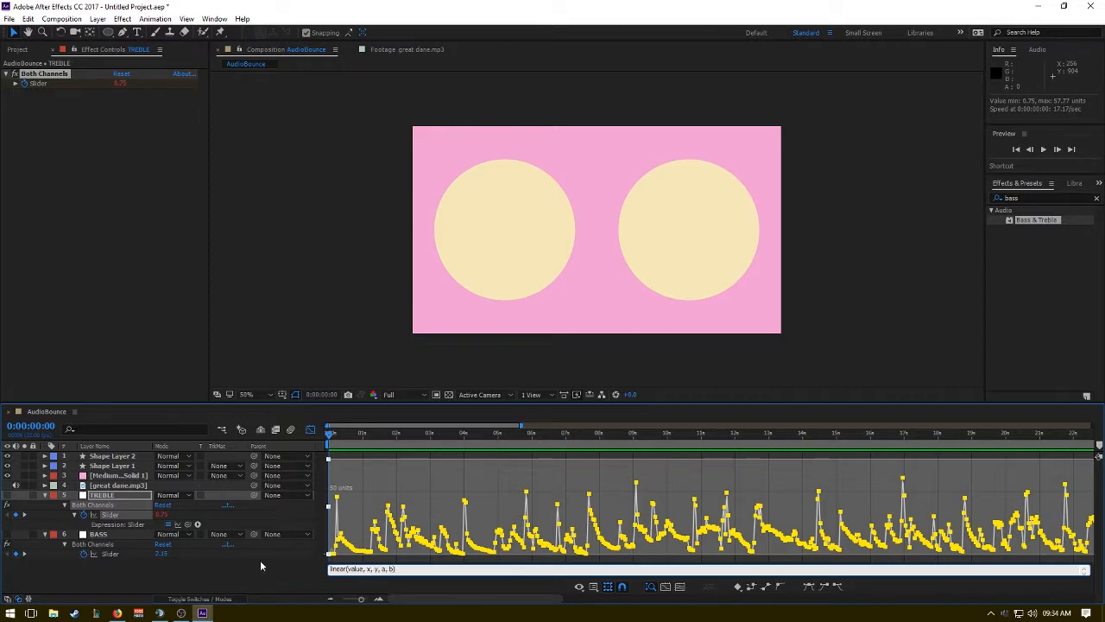
{"action": "key", "text": "KP_Enter"}
Replace the placeholders in the TREBLE slider's expression so it reads linear(value, 0, 38, 50, 100).
{"action": "double_click", "coordinate": [370, 569]}
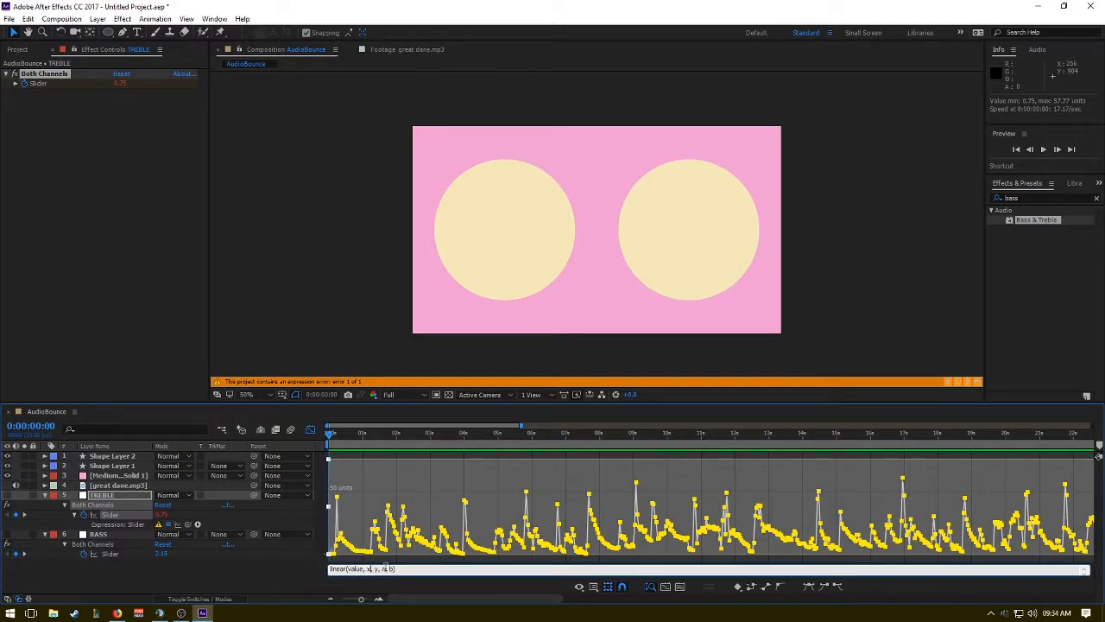
{"action": "key", "text": "BackSpace"}
{"action": "type", "text": "0"}
{"action": "double_click", "coordinate": [377, 568]}
{"action": "type", "text": "38"}
{"action": "left_click", "coordinate": [126, 466]}
{"action": "left_click", "coordinate": [132, 457]}
{"action": "type", "text": ")"}
{"action": "key", "text": "KP_Enter"}
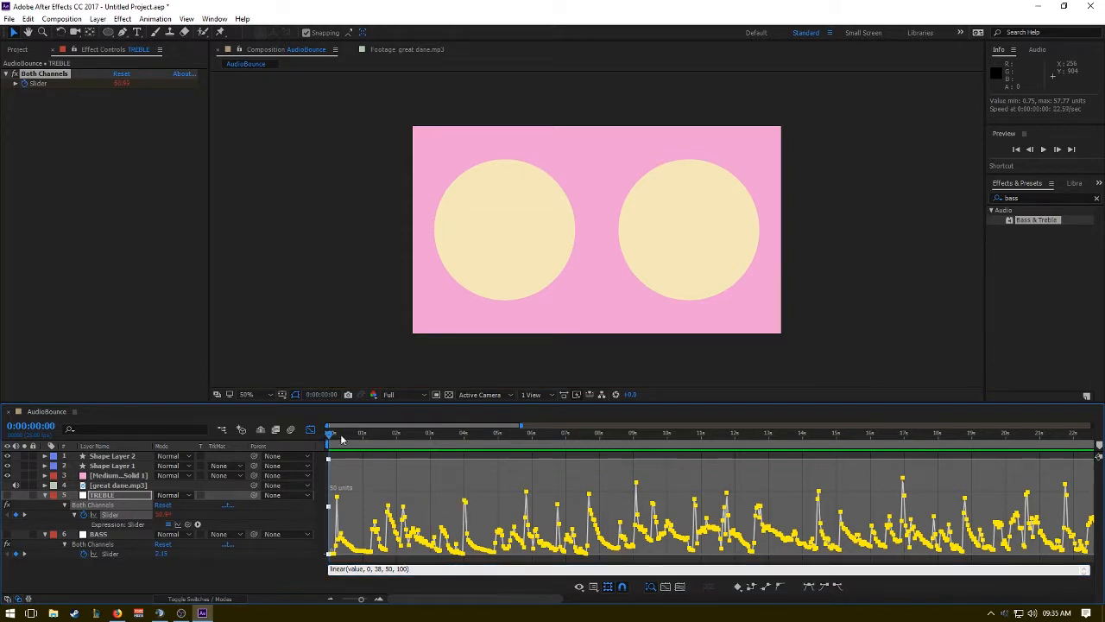
{"action": "left_click", "coordinate": [427, 570]}
{"action": "key", "text": "BackSpace"}
{"action": "left_click", "coordinate": [277, 563]}
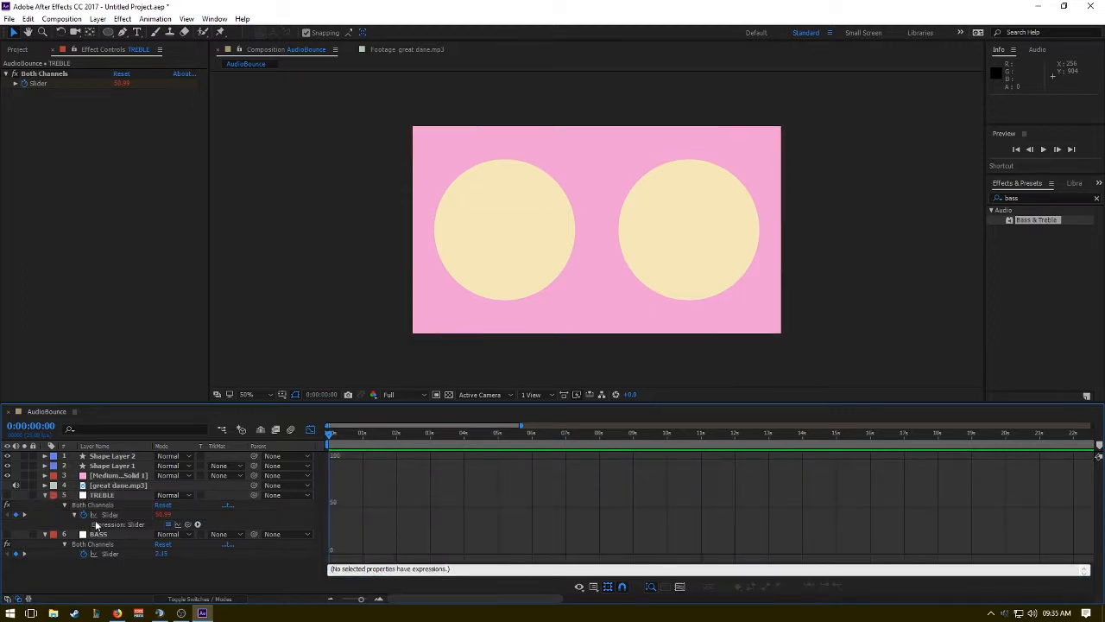
Add the expression linear(value, 0, 75, 50, 100) to the BASS slider.
{"action": "left_click", "coordinate": [115, 554]}
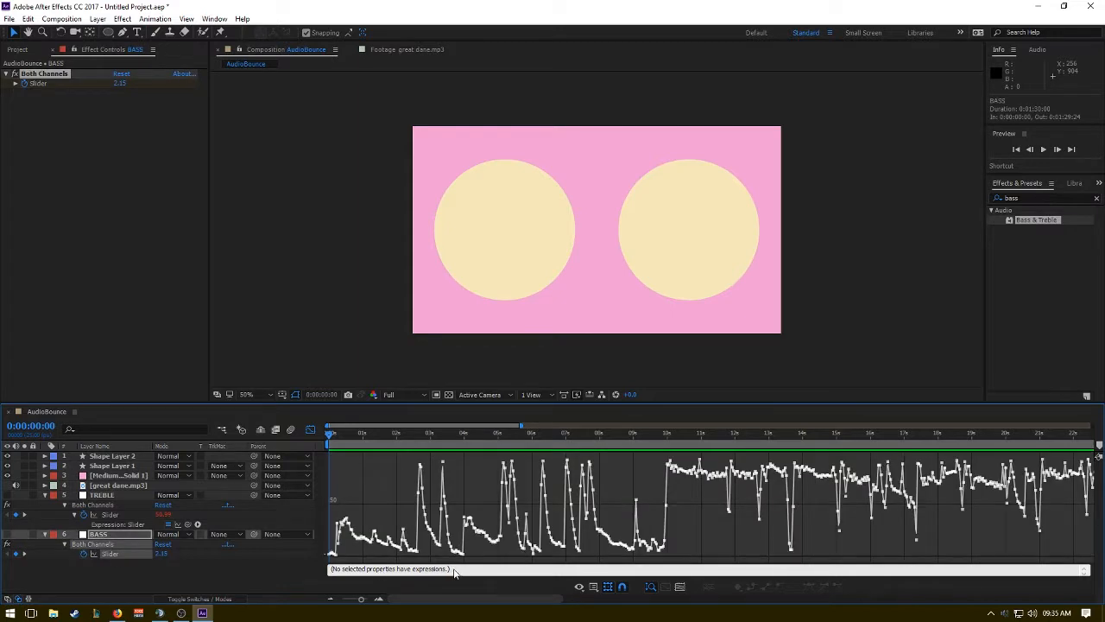
{"action": "left_click", "coordinate": [82, 554], "text": "alt"}
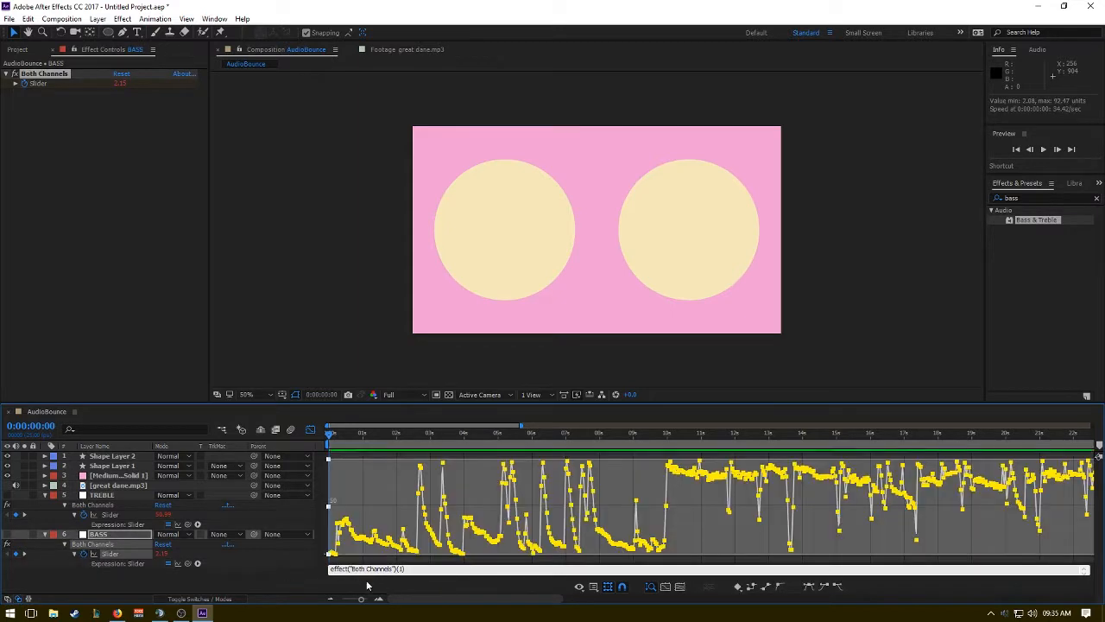
{"action": "type", "text": "linear(value, 0, 75, 50, 100"}
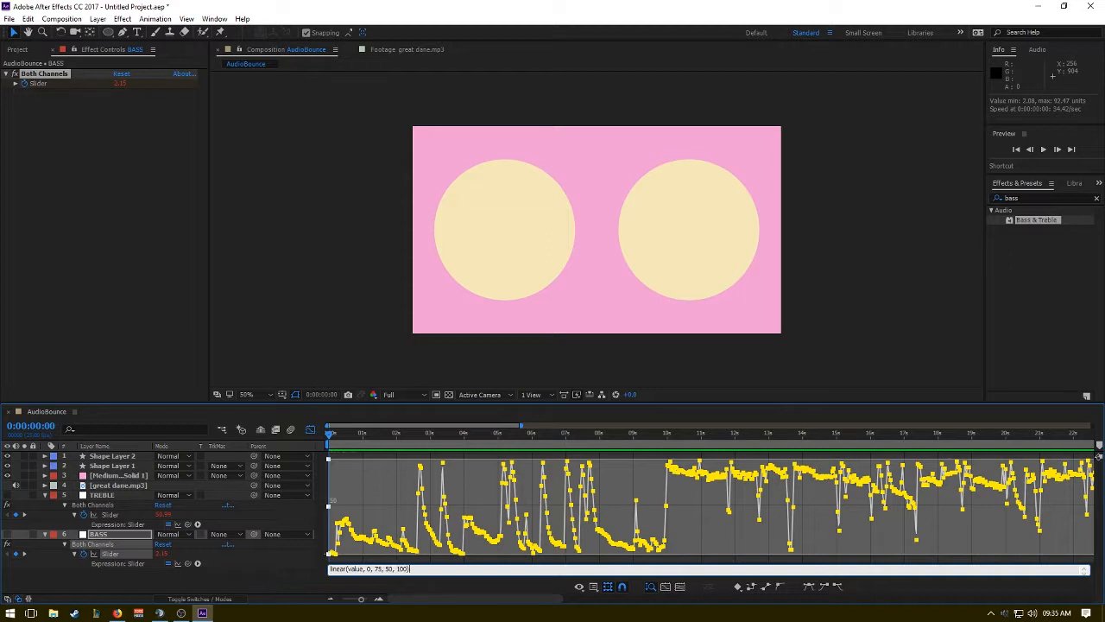
{"action": "left_click", "coordinate": [383, 584]}
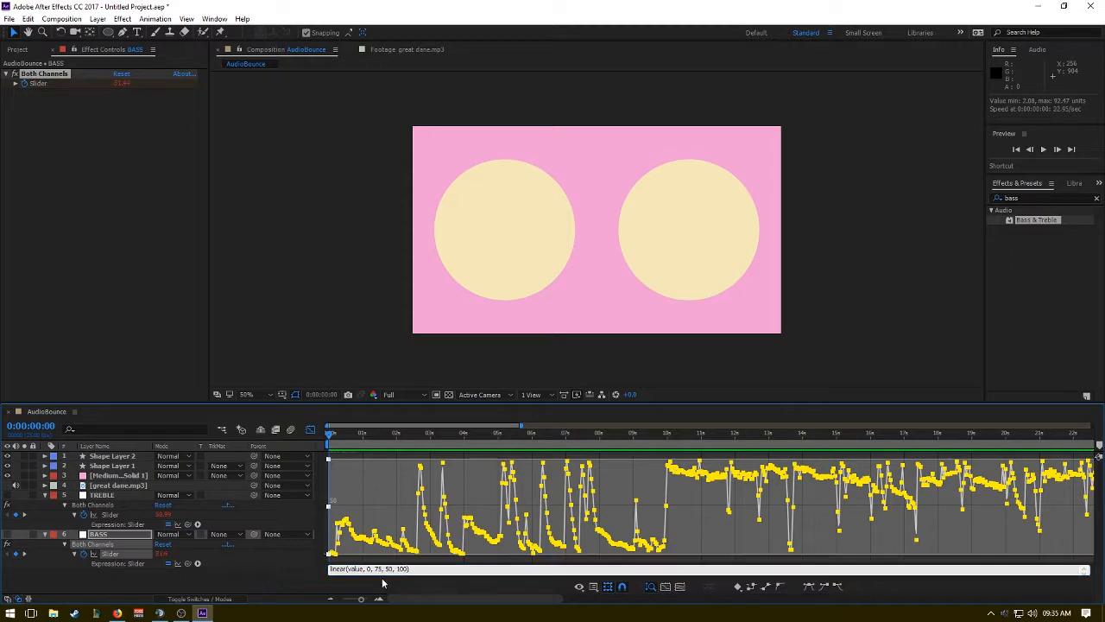
{"action": "left_click", "coordinate": [368, 568]}
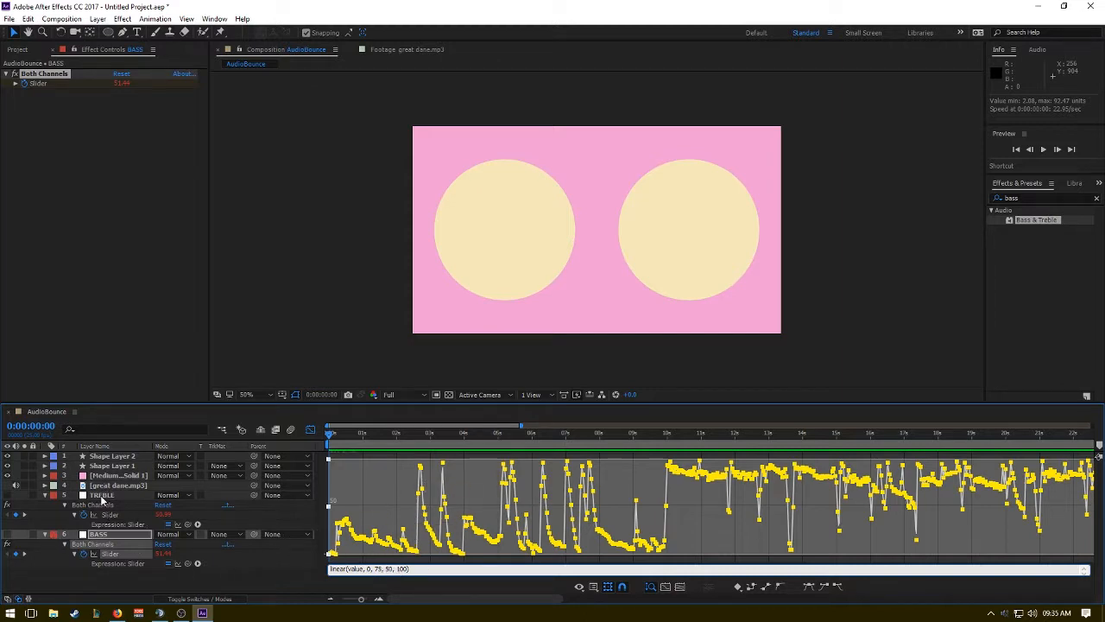
Reveal the Scale properties of Shape Layer 1 and Shape Layer 2, with the playhead at the composition's start.
{"action": "left_click", "coordinate": [102, 496]}
{"action": "left_click", "coordinate": [102, 465]}
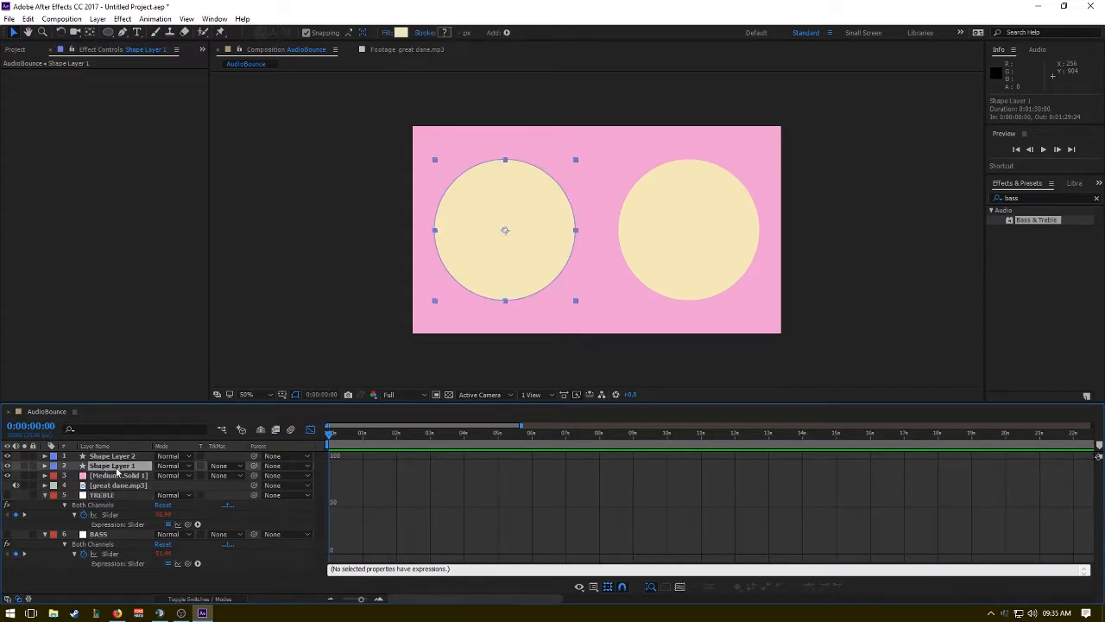
{"action": "key", "text": "s"}
{"action": "left_click", "coordinate": [109, 457]}
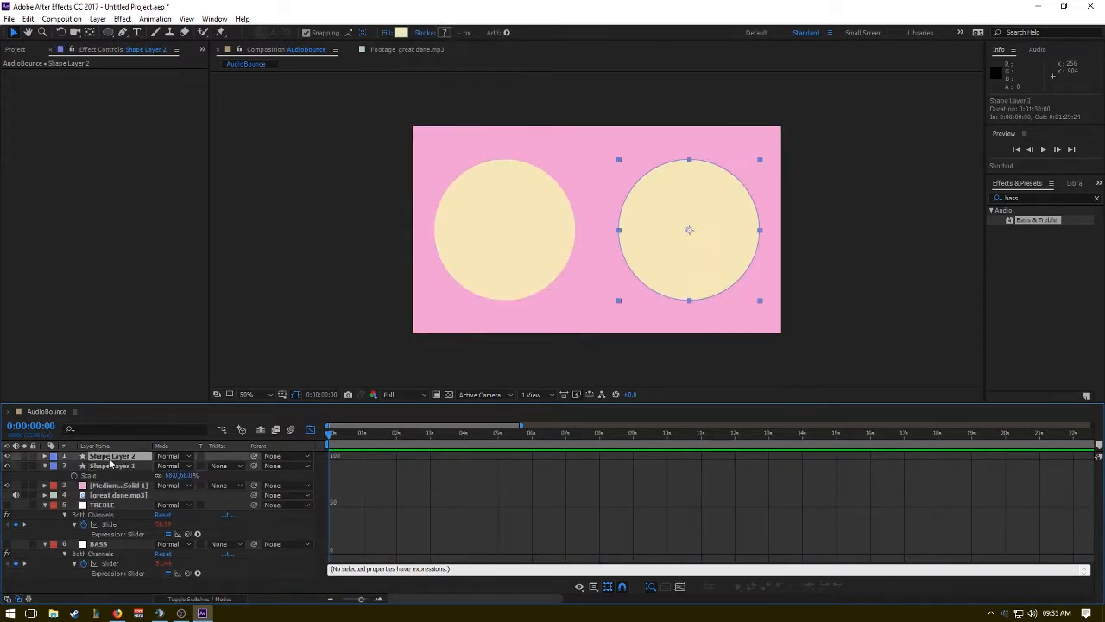
{"action": "key", "text": "a"}
{"action": "key", "text": "s"}
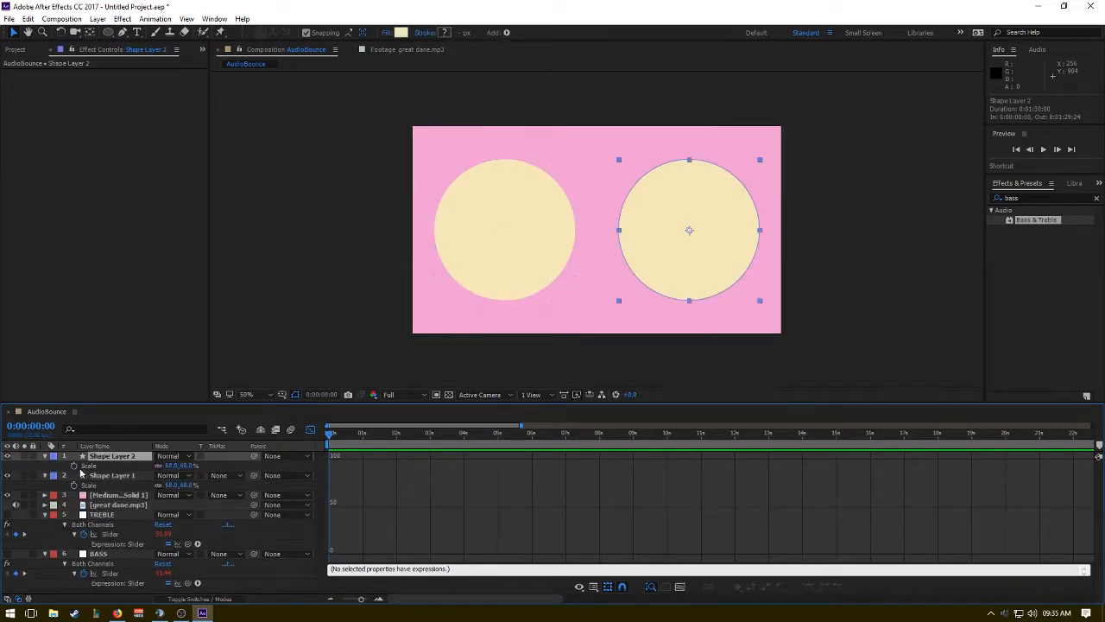
{"action": "left_click", "coordinate": [350, 440]}
{"action": "key", "text": "Home"}
Set the maximum output of the TREBLE slider's expression to 68, giving linear(value, 0, 38, 50, 68).
{"action": "left_click", "coordinate": [121, 573]}
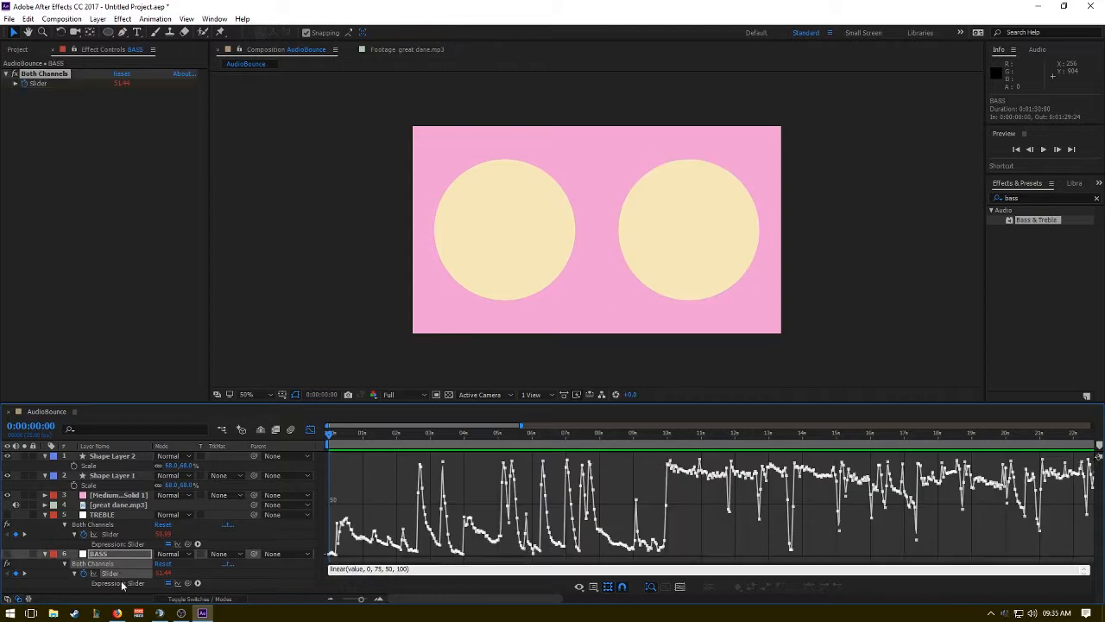
{"action": "left_click", "coordinate": [121, 583]}
{"action": "left_click", "coordinate": [122, 574]}
{"action": "left_click", "coordinate": [116, 533]}
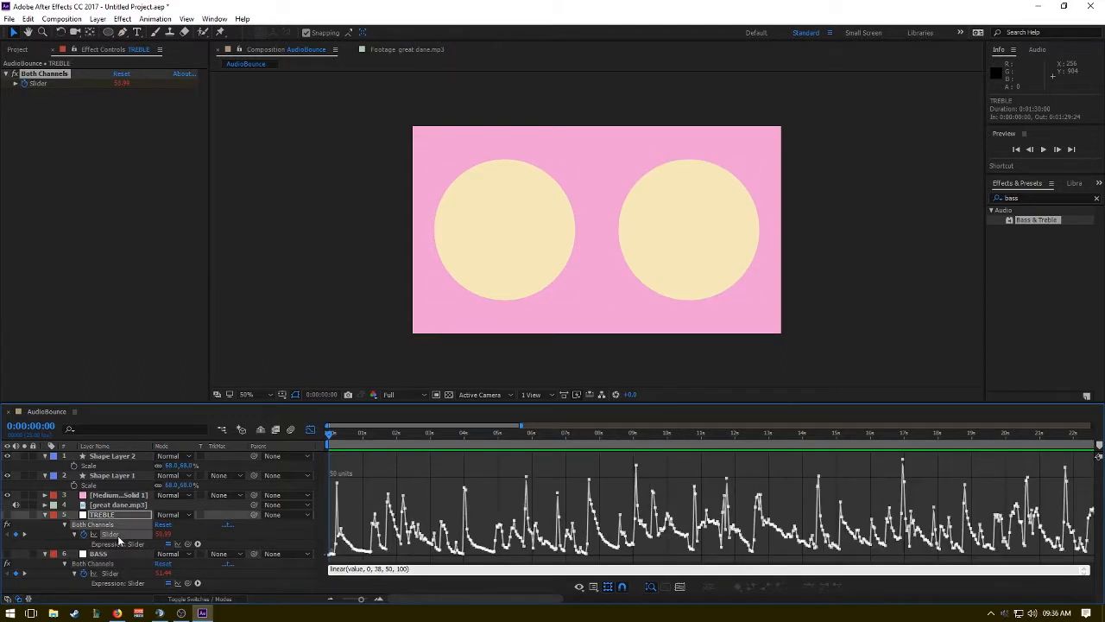
{"action": "left_click", "coordinate": [403, 568]}
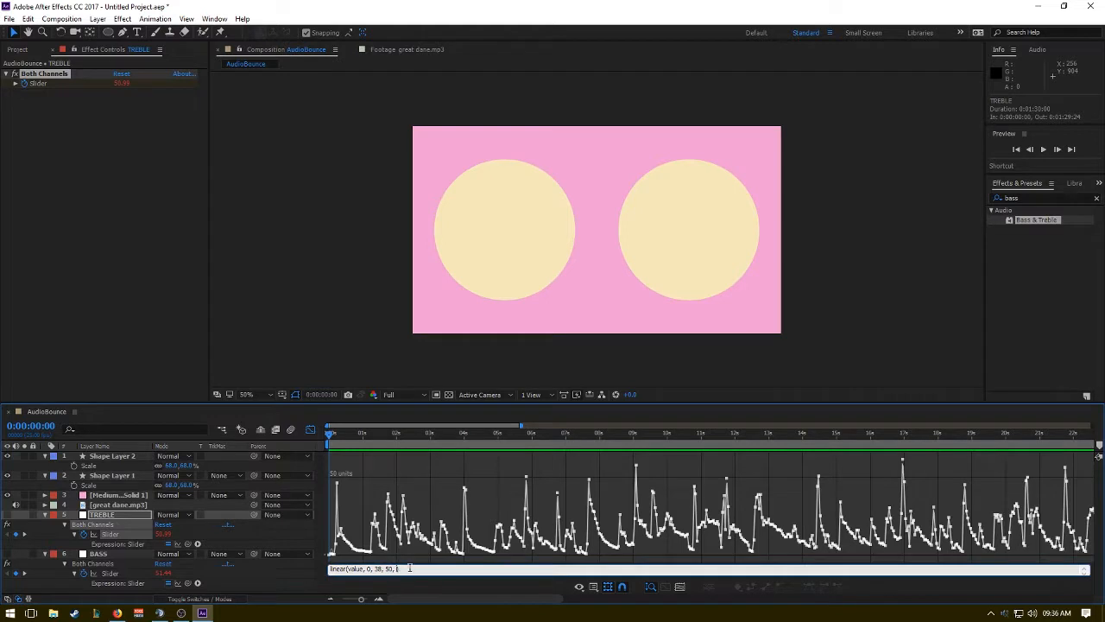
{"action": "left_click", "coordinate": [246, 553]}
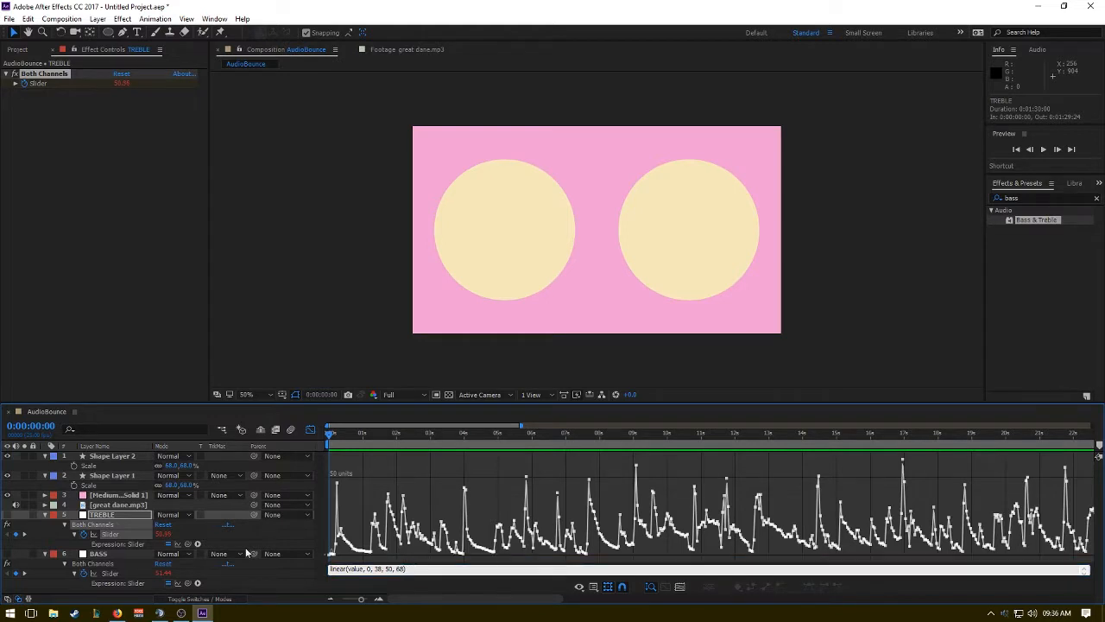
Set the maximum output of the BASS slider's expression to 68, giving linear(value, 0, 75, 50, 68).
{"action": "left_click", "coordinate": [125, 574]}
{"action": "left_click", "coordinate": [411, 569]}
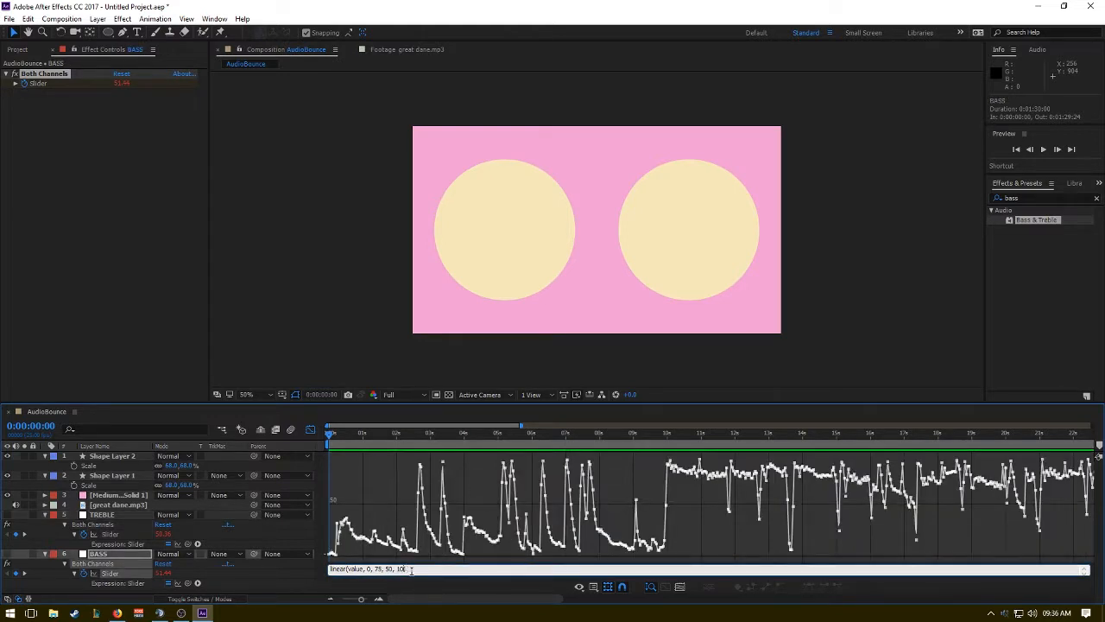
{"action": "right_click", "coordinate": [408, 569]}
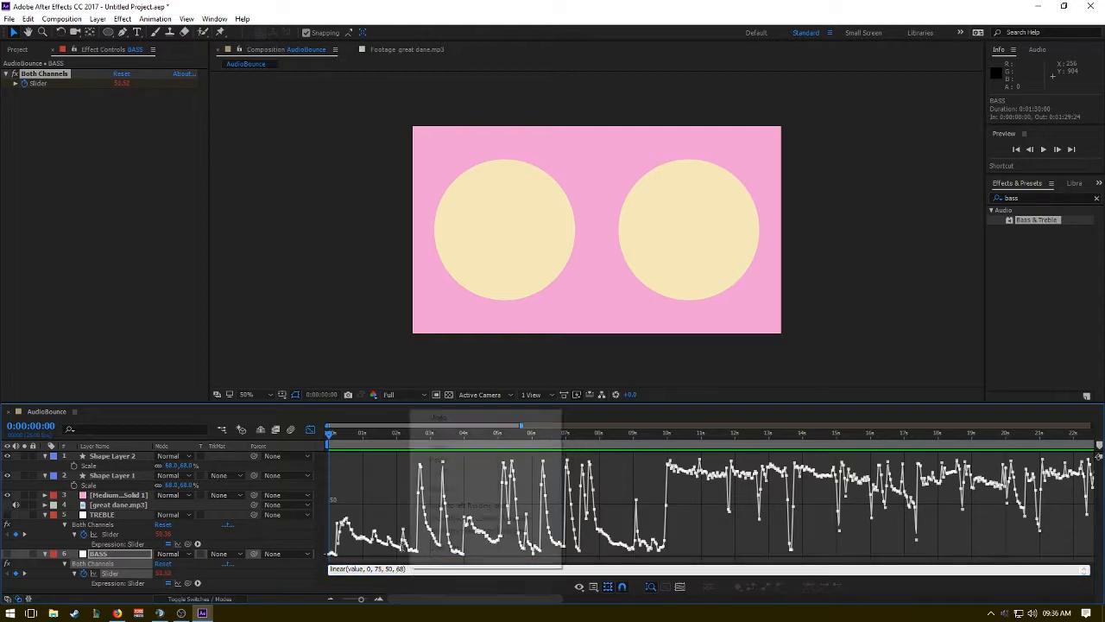
{"action": "left_click", "coordinate": [114, 561]}
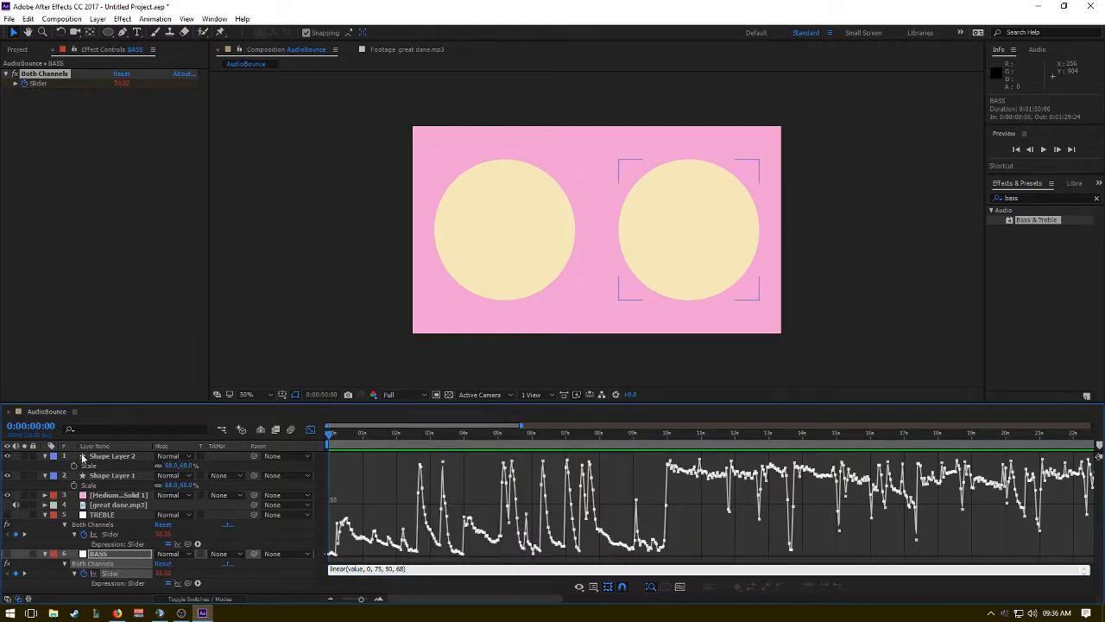
Add an expression to Shape Layer 1's Scale that links it to the TREBLE layer's Both Channels slider.
{"action": "left_click", "coordinate": [88, 485]}
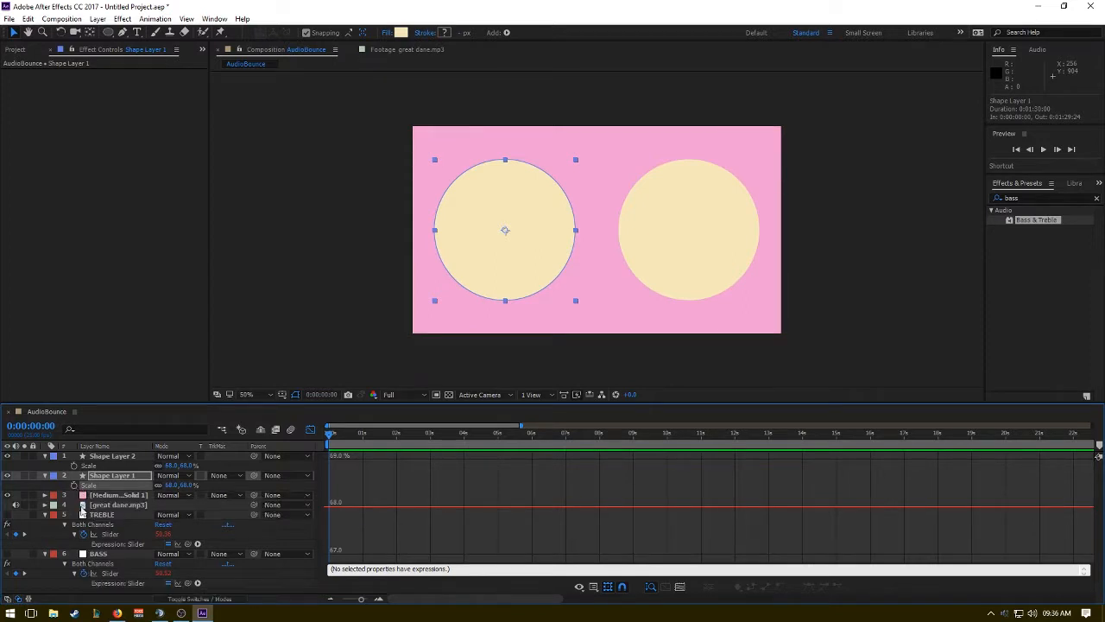
{"action": "left_click", "coordinate": [76, 487], "text": "alt"}
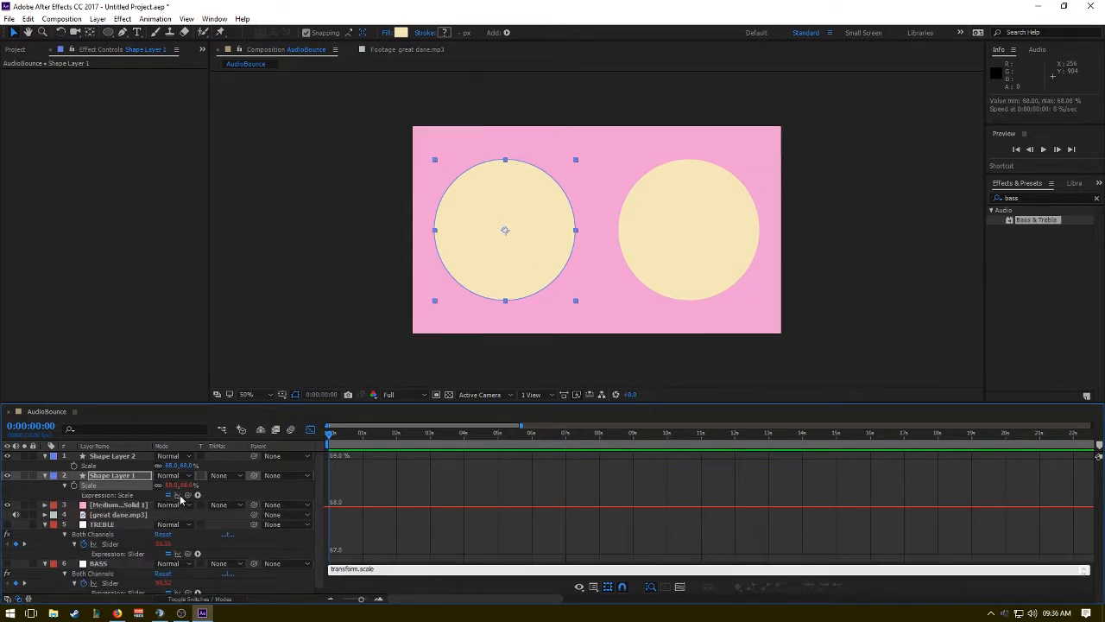
{"action": "left_click_drag", "start_coordinate": [186, 496], "coordinate": [130, 546]}
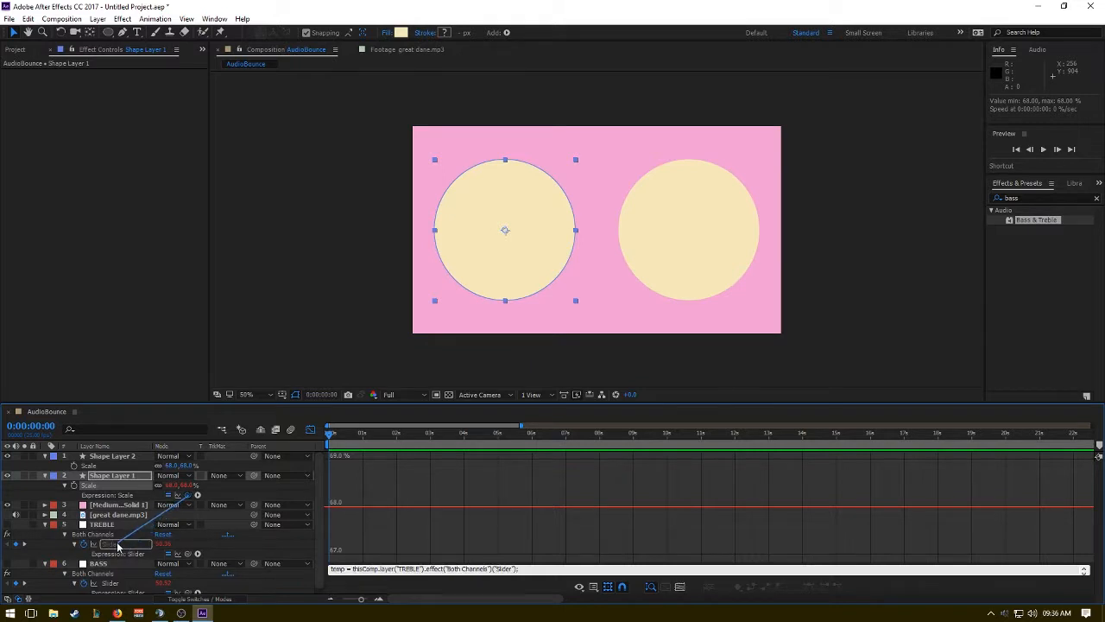
{"action": "left_click", "coordinate": [180, 516]}
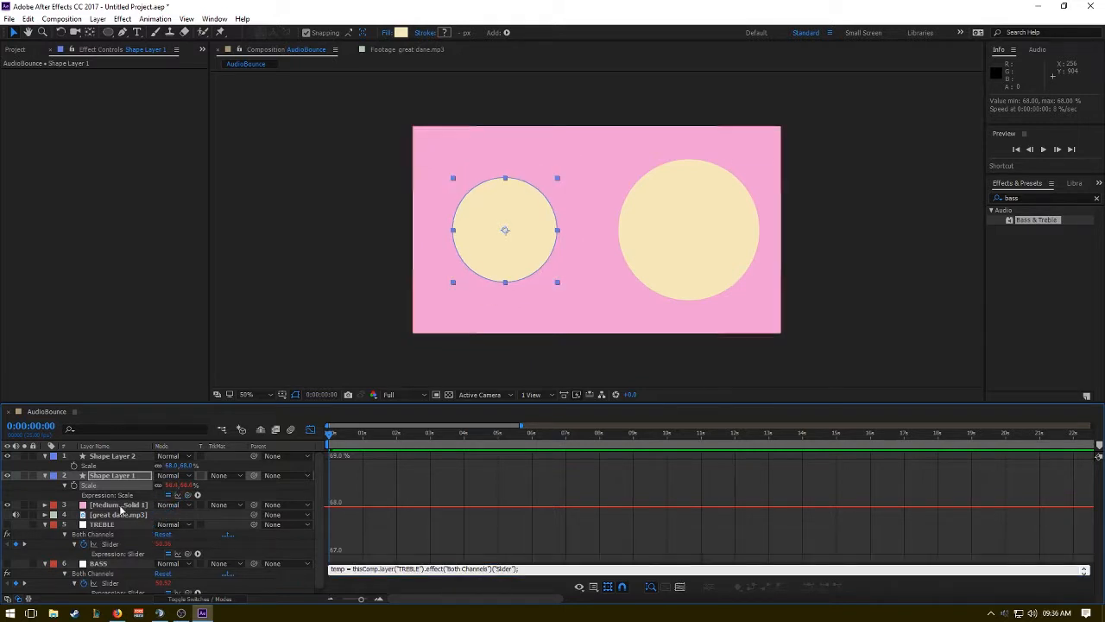
Add an expression to Shape Layer 2's Scale that links it to the BASS layer's Both Channels slider.
{"action": "left_click", "coordinate": [85, 466]}
{"action": "left_click", "coordinate": [75, 466], "text": "alt"}
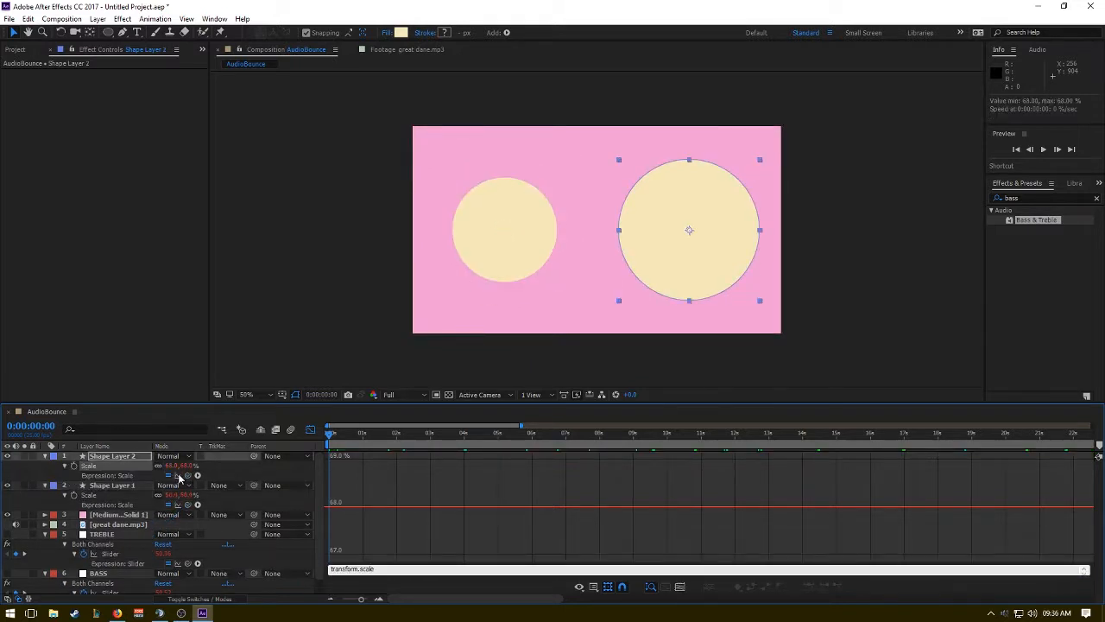
{"action": "left_click_drag", "start_coordinate": [189, 476], "coordinate": [121, 578]}
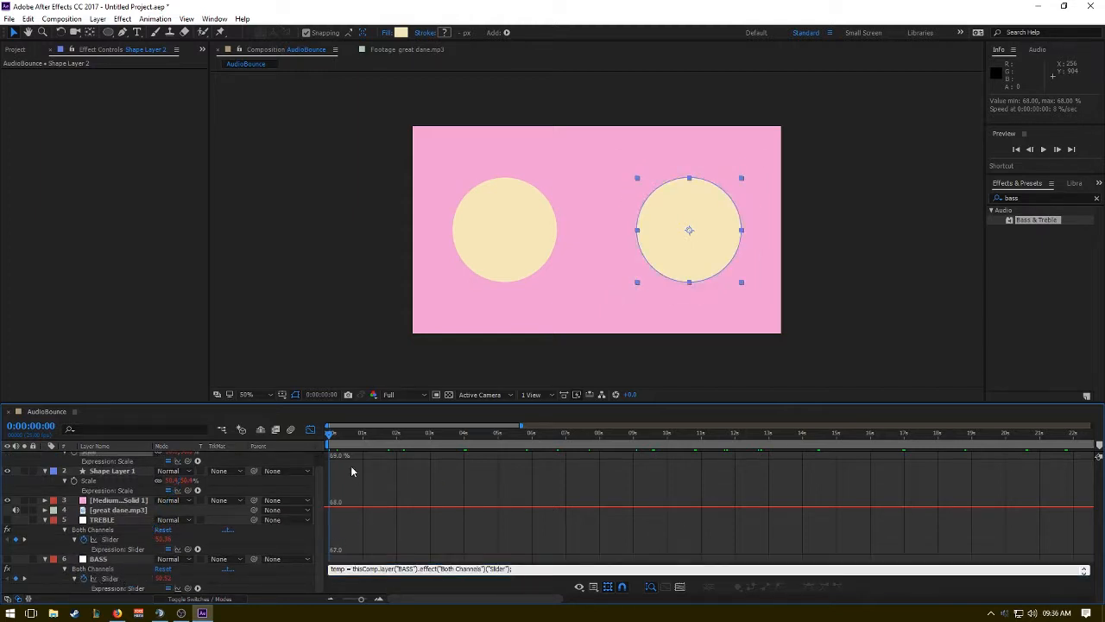
Collapse the properties of all layers and switch the timeline from the graph editor back to layer bars.
{"action": "scroll", "coordinate": [109, 532], "scroll_direction": "up", "scroll_amount": 1}
{"action": "left_click", "coordinate": [45, 485]}
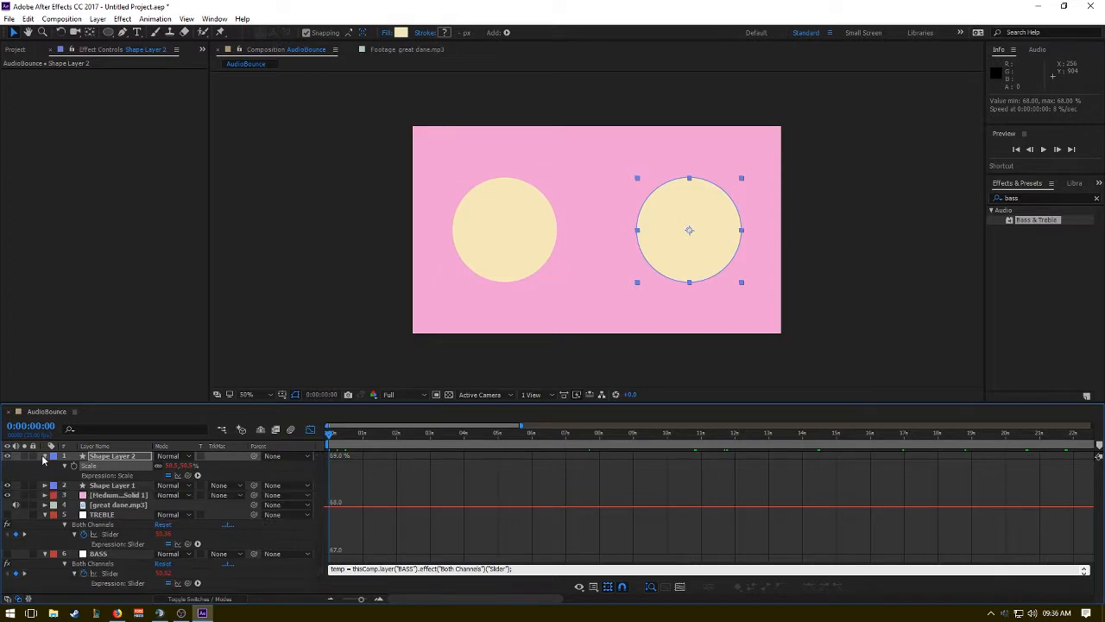
{"action": "left_click", "coordinate": [45, 456]}
{"action": "left_click", "coordinate": [45, 496]}
{"action": "left_click", "coordinate": [45, 505]}
{"action": "left_click", "coordinate": [190, 518]}
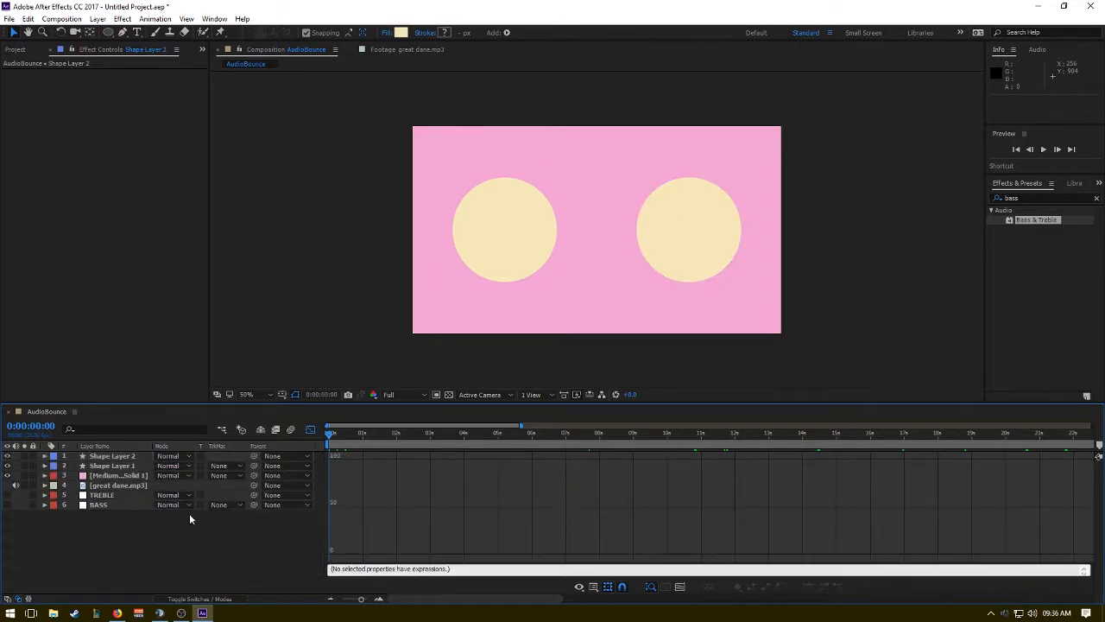
{"action": "left_click", "coordinate": [310, 429]}
Reveal the Scale properties of Shape Layer 1 and Shape Layer 2 and scrub through the first seconds of the timeline.
{"action": "left_click", "coordinate": [341, 435]}
{"action": "left_click", "coordinate": [113, 456]}
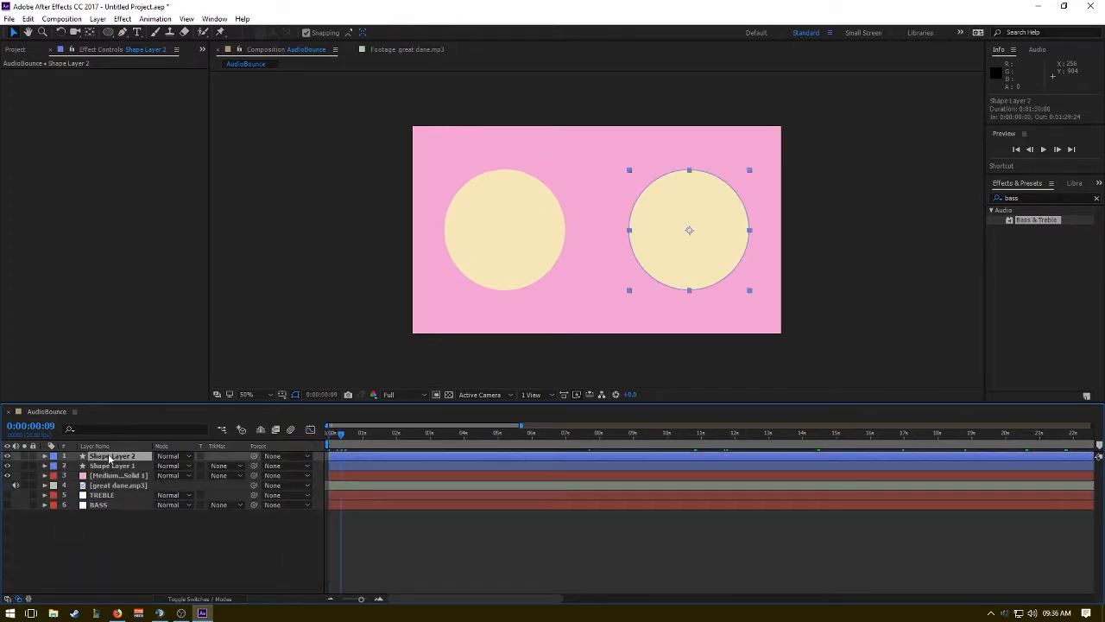
{"action": "left_click", "coordinate": [112, 465], "text": "shift"}
{"action": "key", "text": "s"}
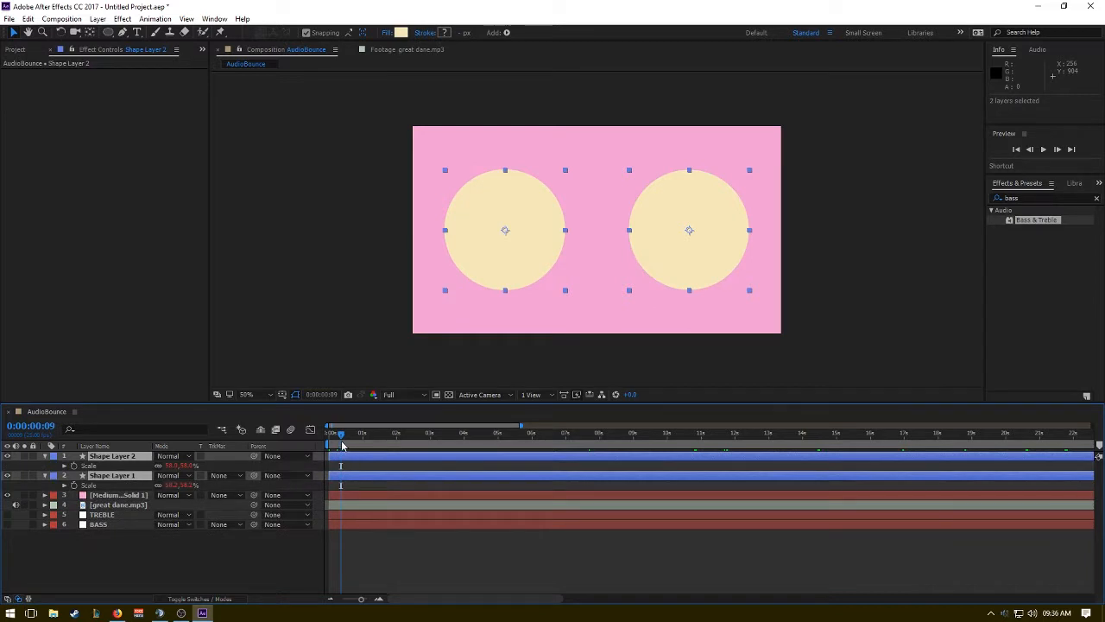
{"action": "left_click_drag", "start_coordinate": [341, 438], "coordinate": [395, 439]}
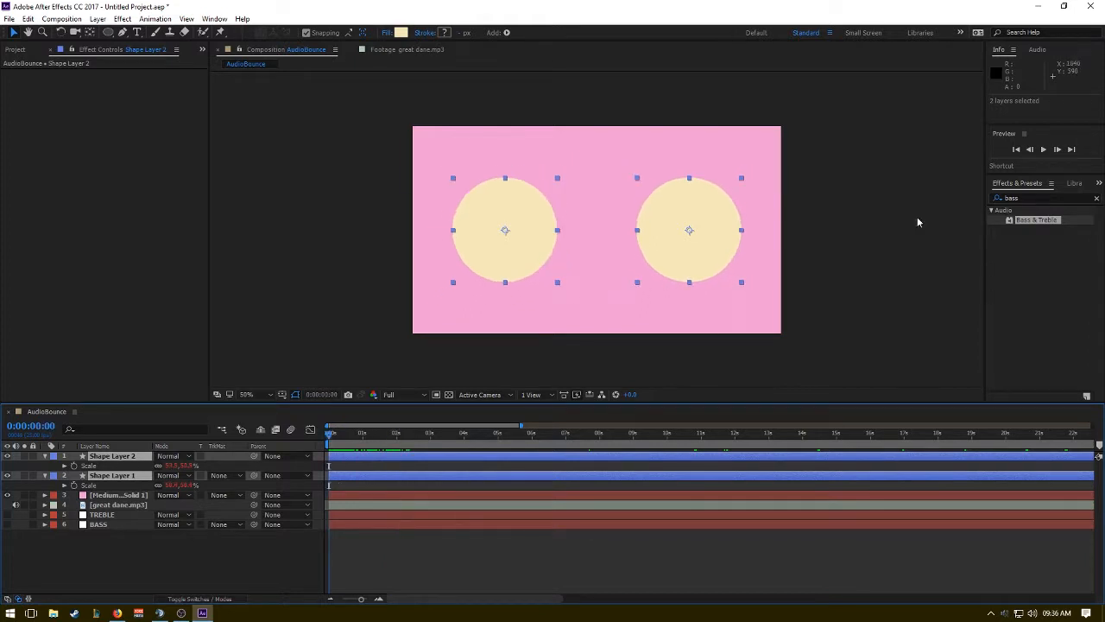
Preview the composition from its start, lowering the viewer resolution to Half, and stop the playback.
{"action": "left_click", "coordinate": [1043, 149]}
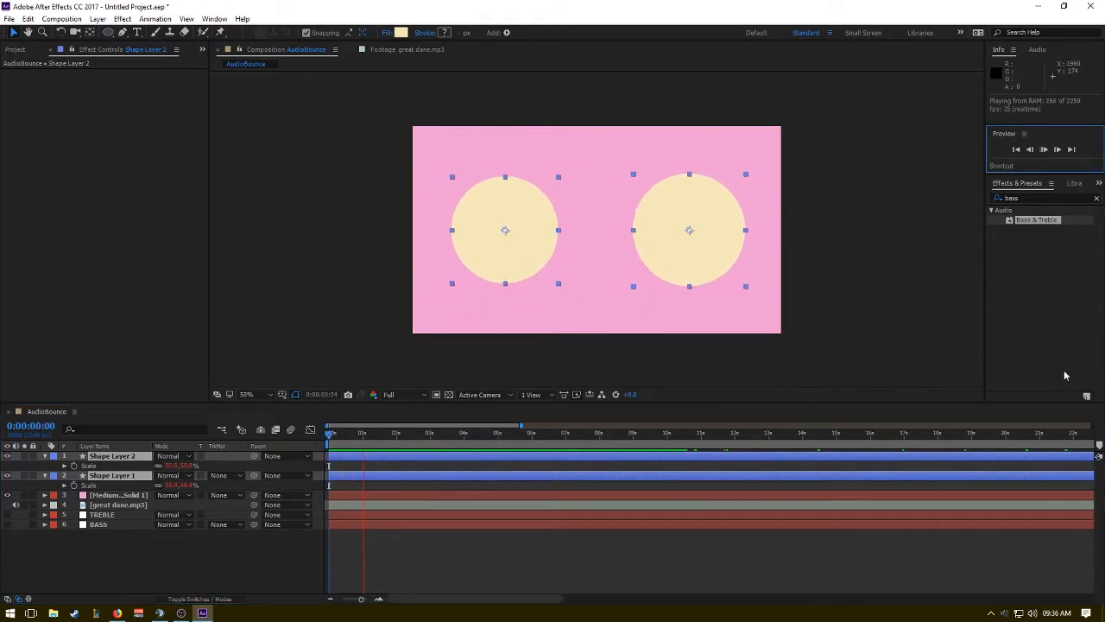
{"action": "left_click", "coordinate": [1057, 340]}
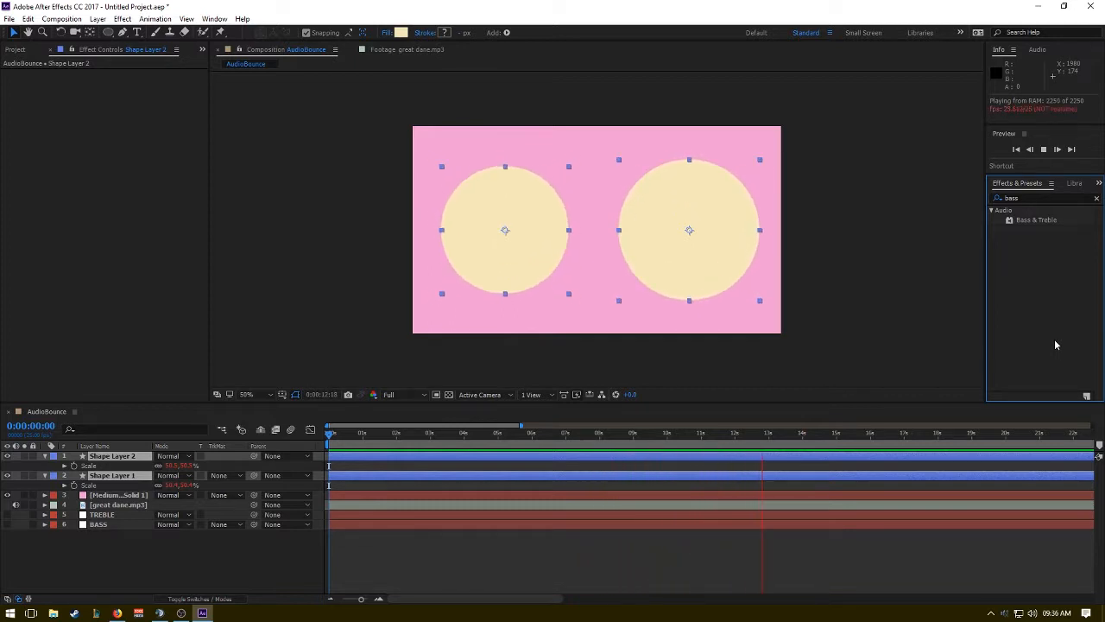
{"action": "left_click", "coordinate": [395, 395]}
{"action": "left_click", "coordinate": [407, 438]}
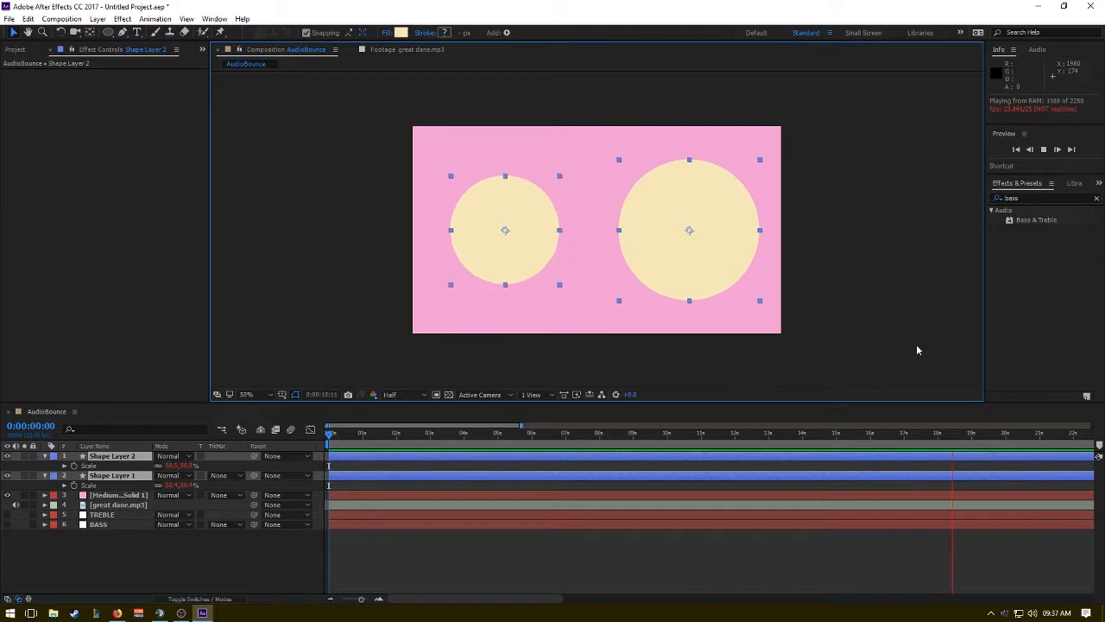
{"action": "left_click", "coordinate": [1040, 291]}
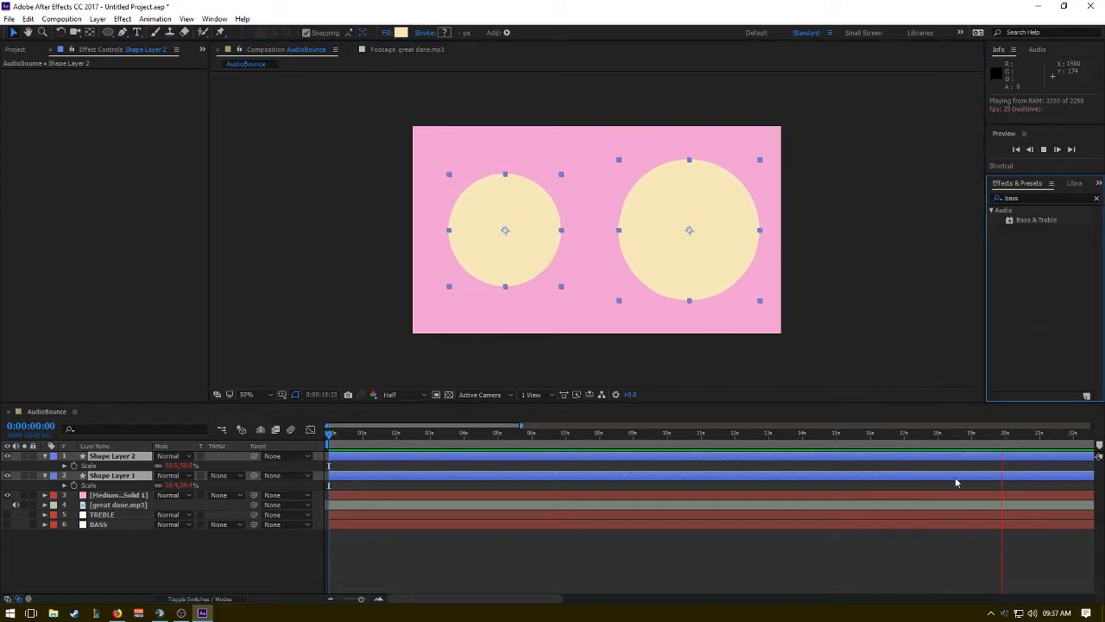
{"action": "left_click", "coordinate": [927, 432]}
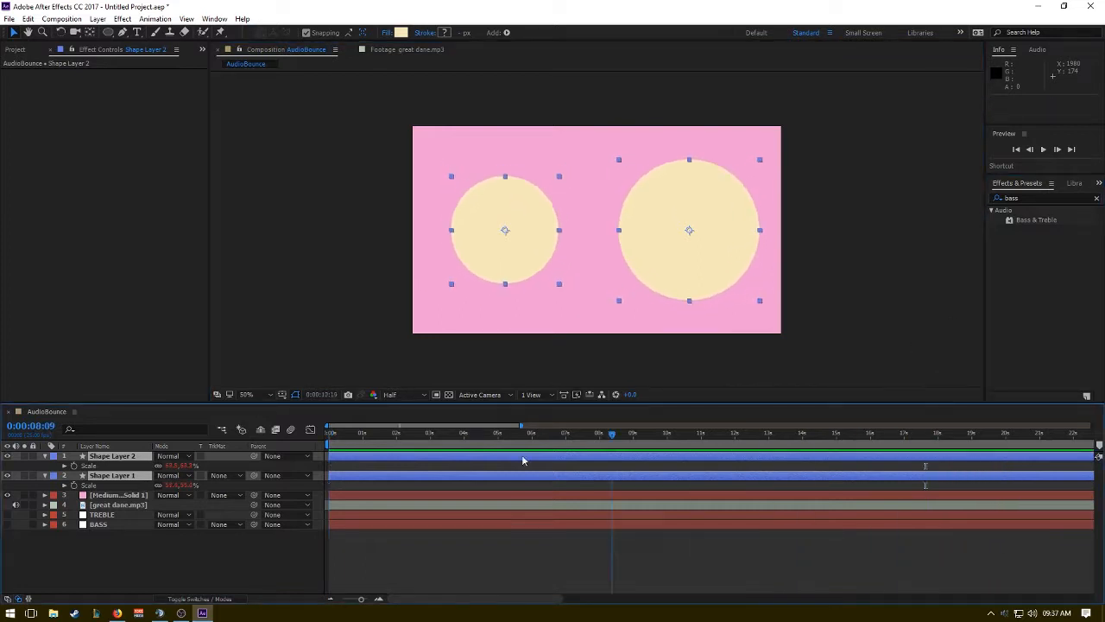
Show the BASS layer's Both Channels slider graph and expression in the graph editor.
{"action": "left_click", "coordinate": [1030, 198]}
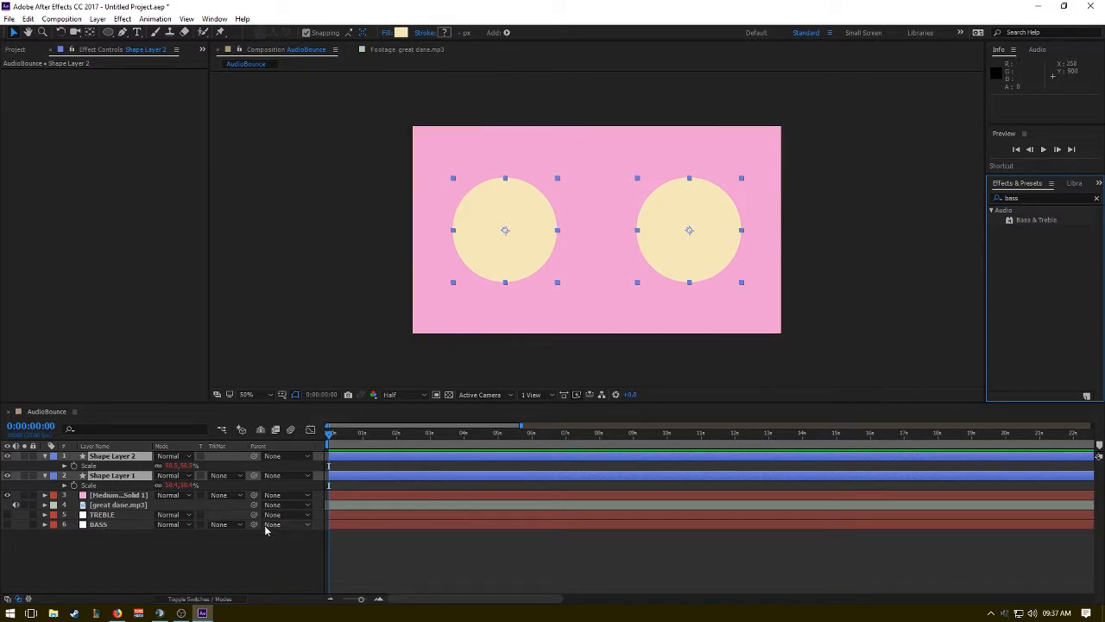
{"action": "left_click", "coordinate": [103, 524]}
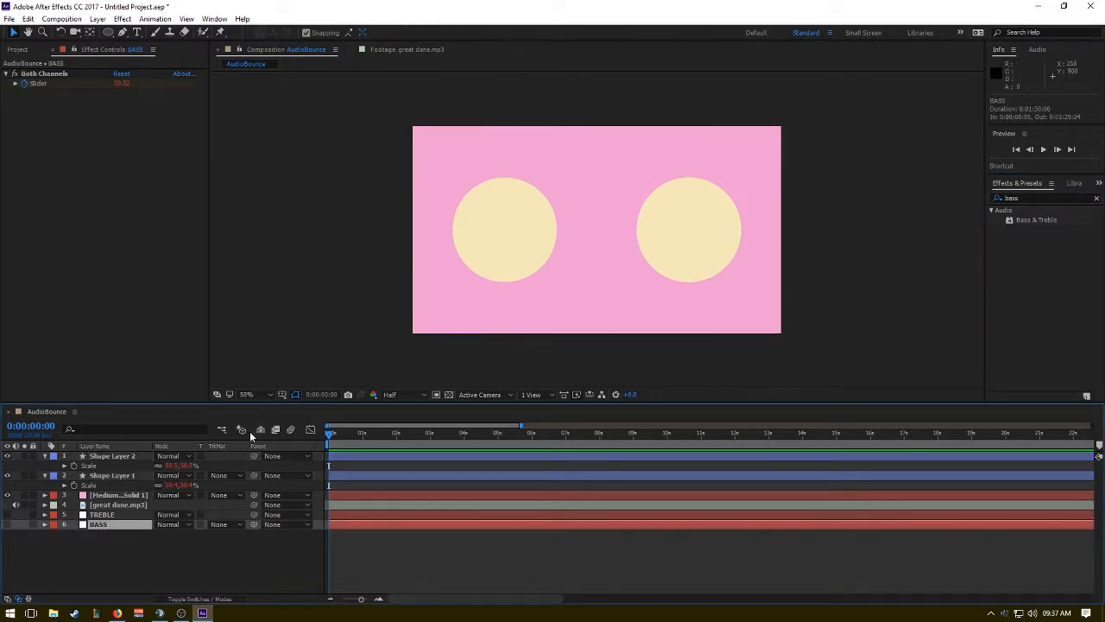
{"action": "left_click", "coordinate": [310, 429]}
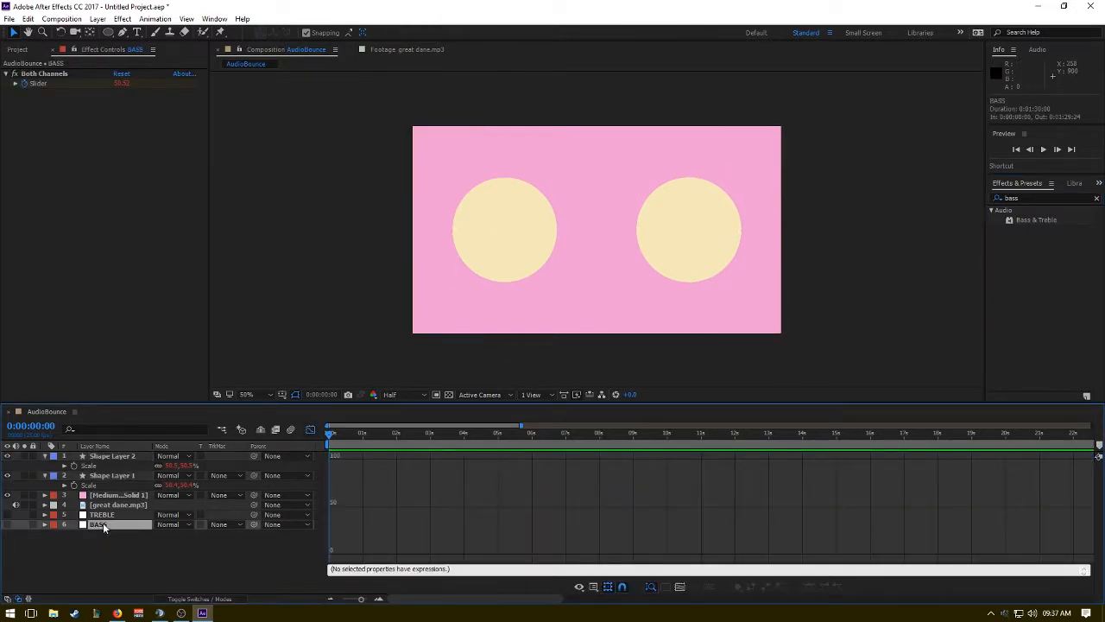
{"action": "left_click", "coordinate": [44, 524]}
{"action": "left_click", "coordinate": [102, 554]}
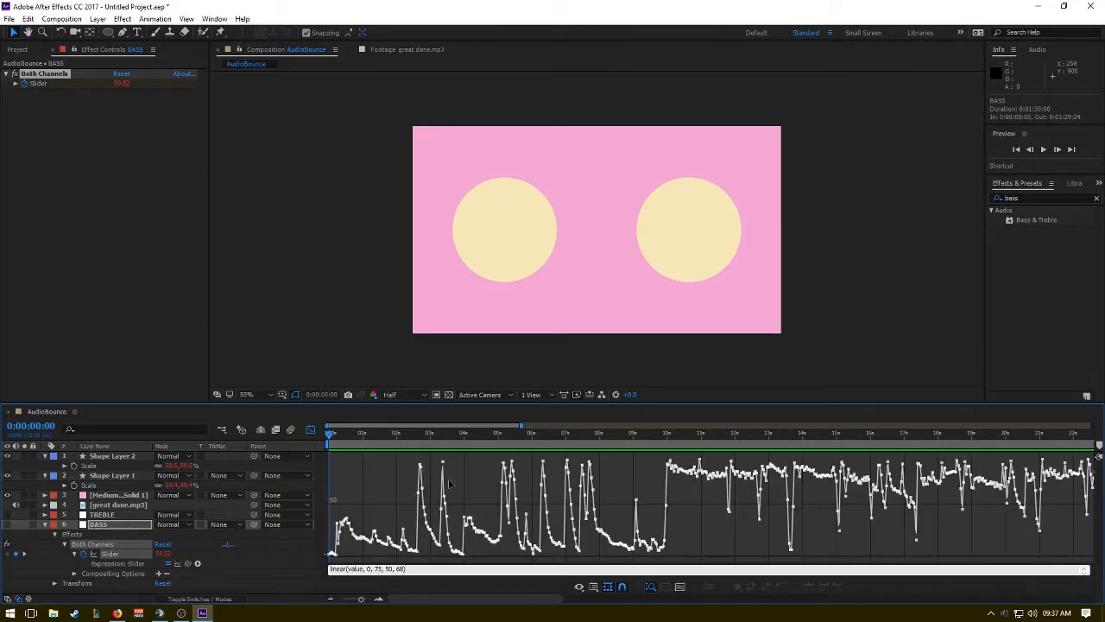
Compare Shape Layer 2's Scale expression with the BASS slider's graph, checking its low and high keyframe values.
{"action": "left_click_drag", "start_coordinate": [329, 433], "coordinate": [273, 439]}
{"action": "left_click", "coordinate": [115, 467]}
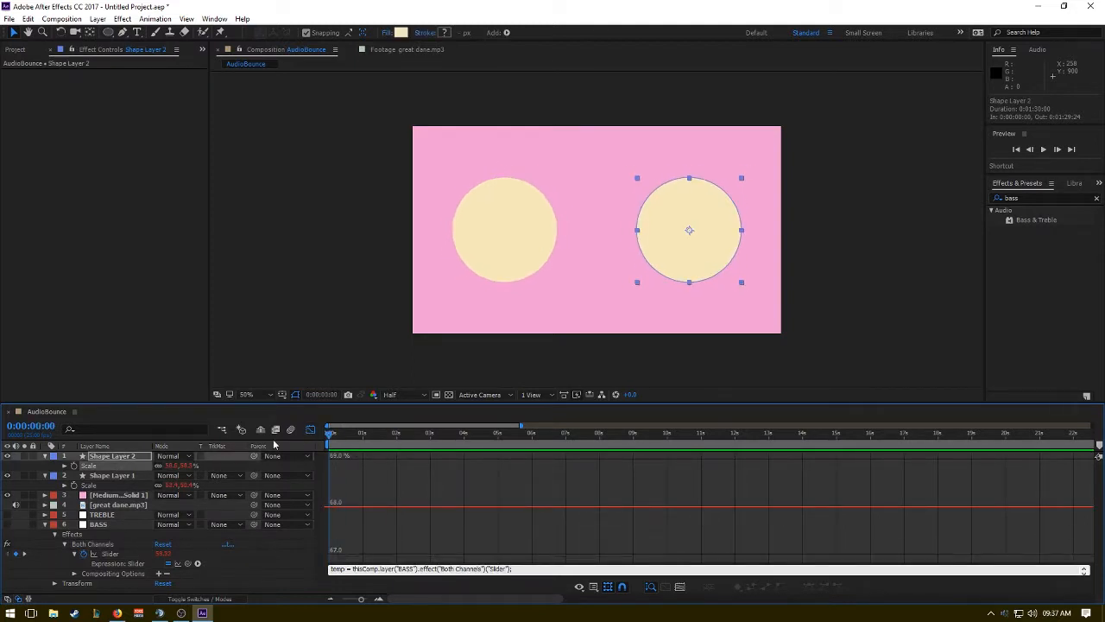
{"action": "left_click", "coordinate": [114, 553]}
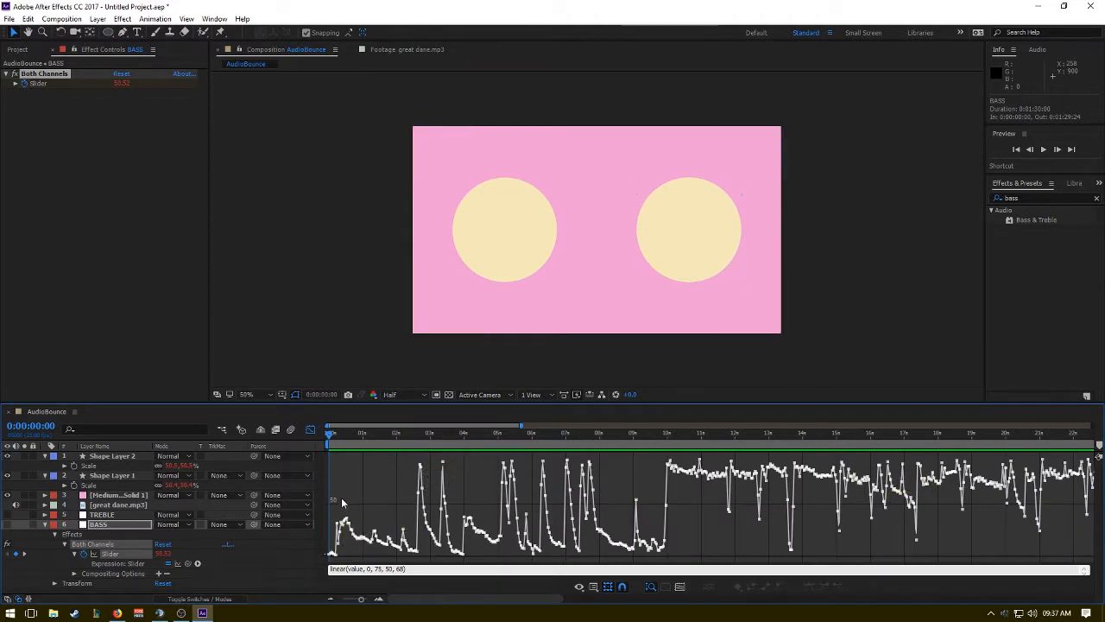
{"action": "mouse_move", "coordinate": [332, 554]}
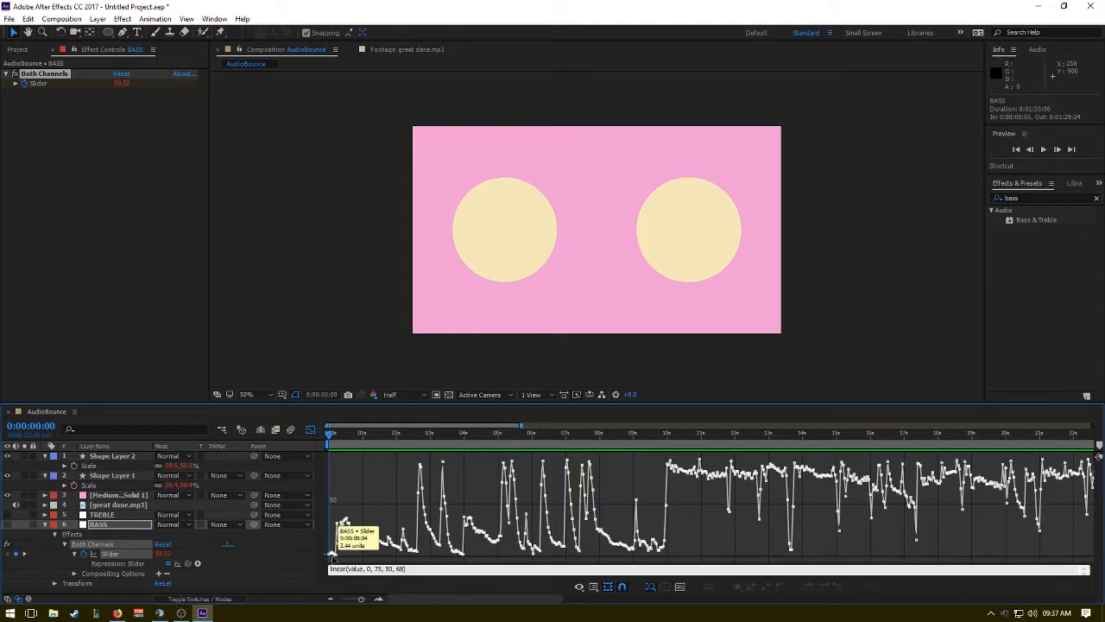
{"action": "mouse_move", "coordinate": [422, 472]}
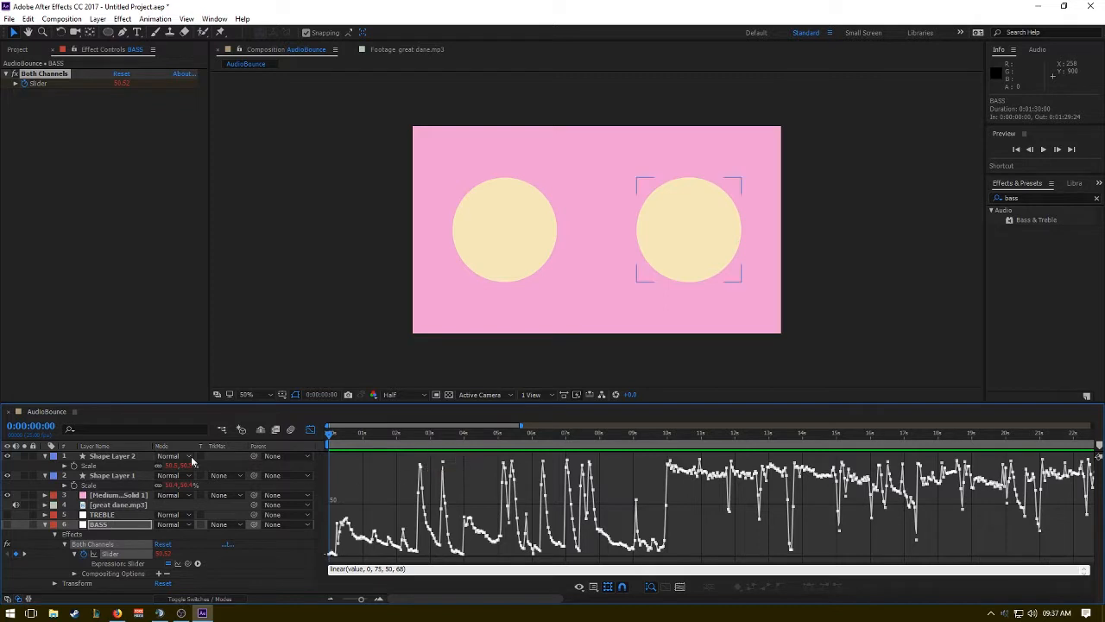
Move the playhead to about 6 seconds and inspect the Scale expressions of Shape Layer 1 and Shape Layer 2.
{"action": "left_click_drag", "start_coordinate": [414, 441], "coordinate": [528, 442]}
{"action": "left_click", "coordinate": [103, 524]}
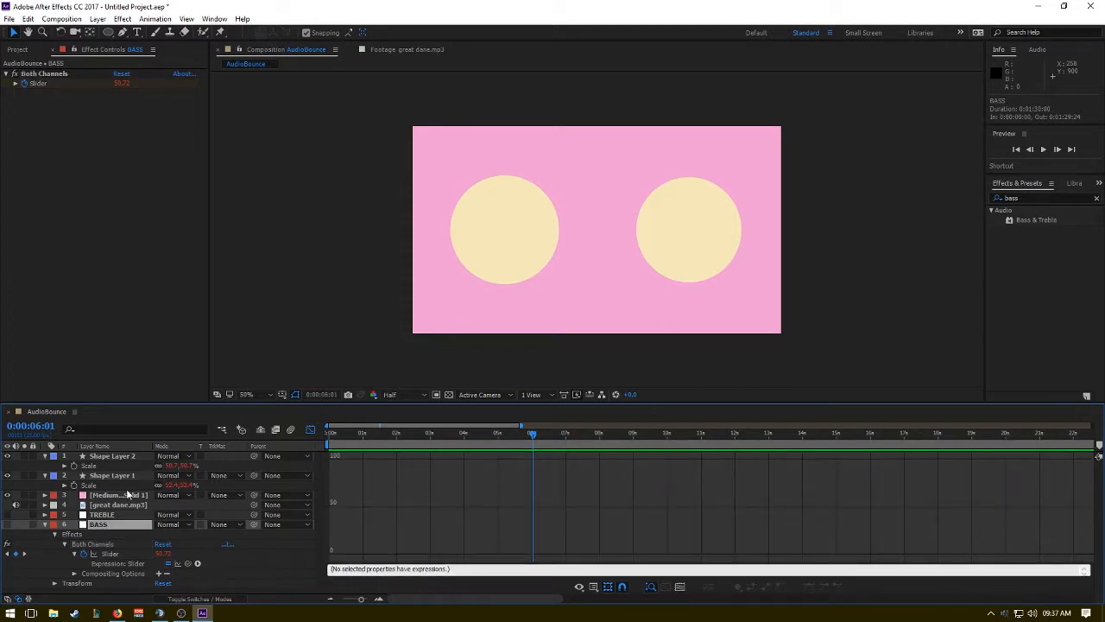
{"action": "left_click", "coordinate": [122, 478]}
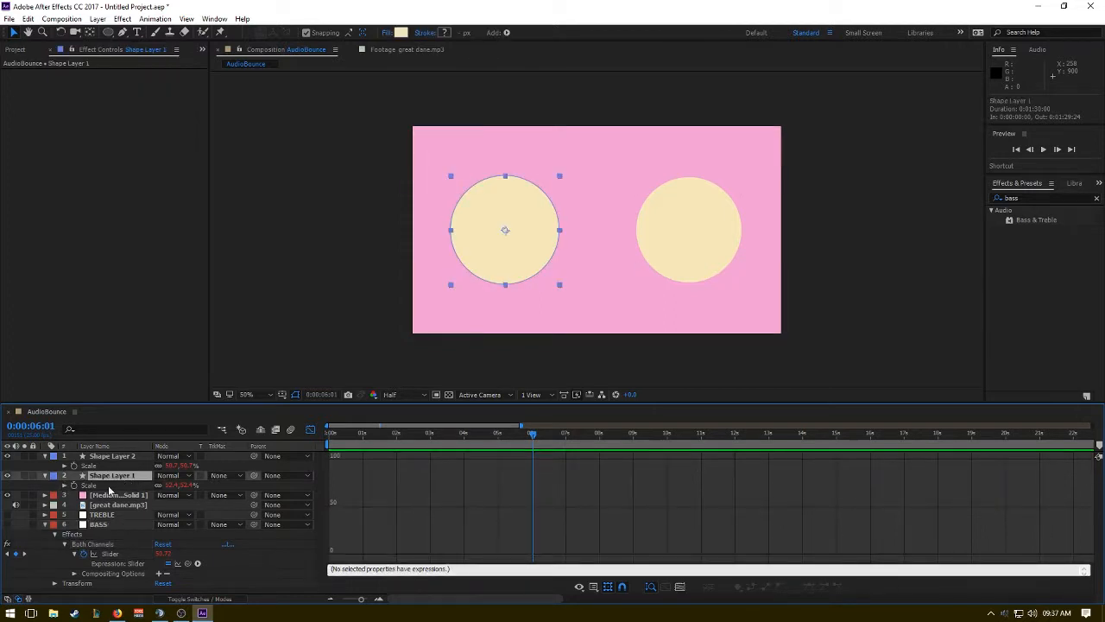
{"action": "left_click", "coordinate": [108, 487]}
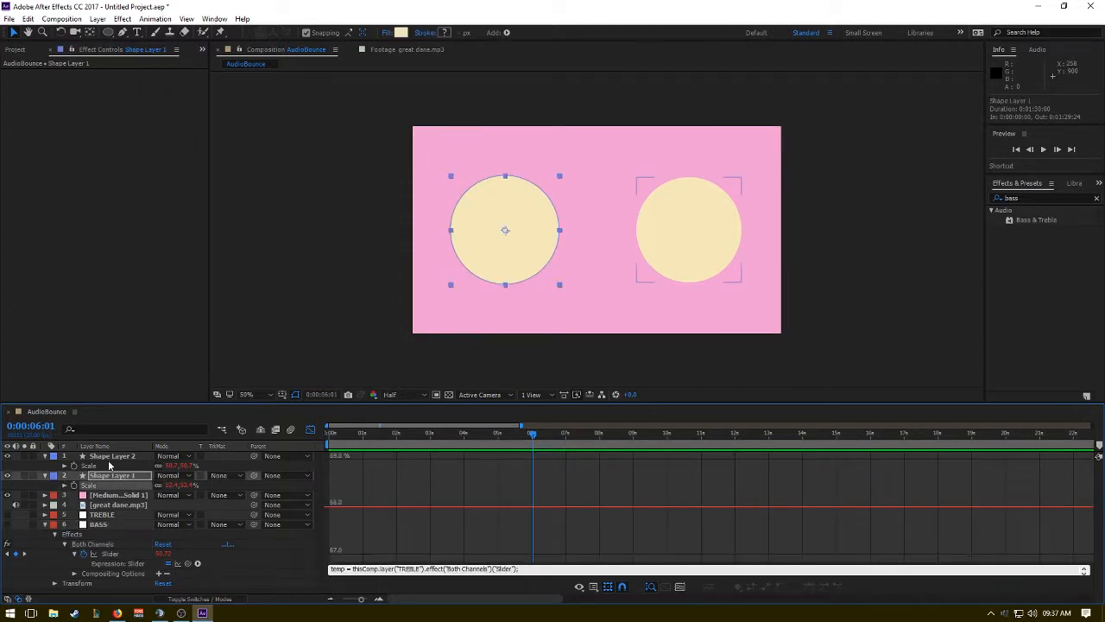
{"action": "left_click", "coordinate": [108, 466]}
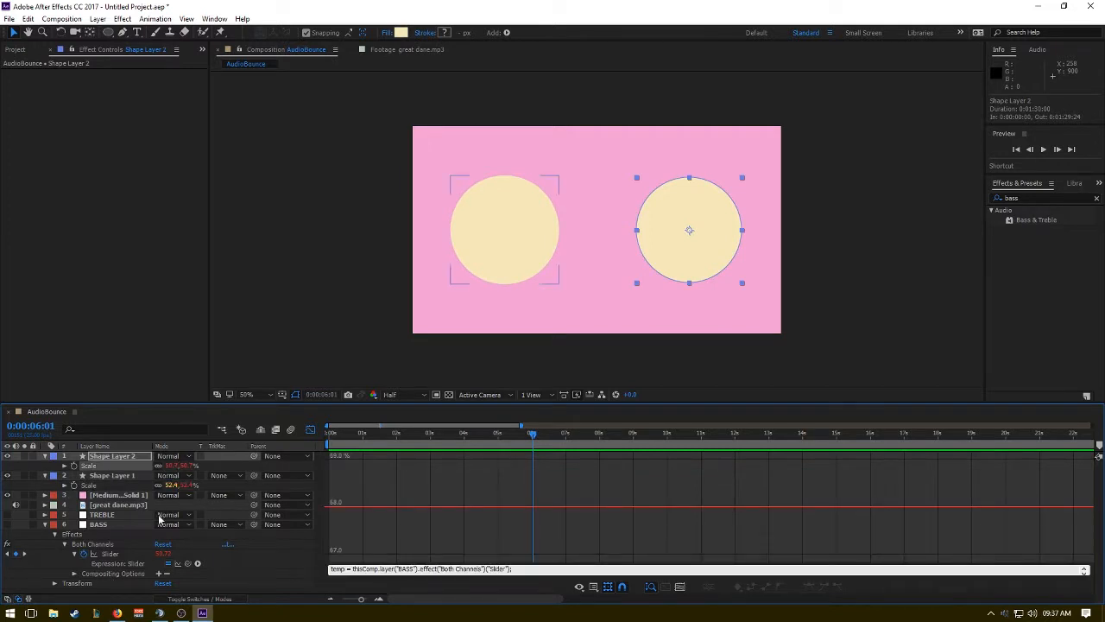
Scrub along the BASS slider's graph, return the playhead to the composition's start and select the TREBLE layer.
{"action": "left_click", "coordinate": [97, 525]}
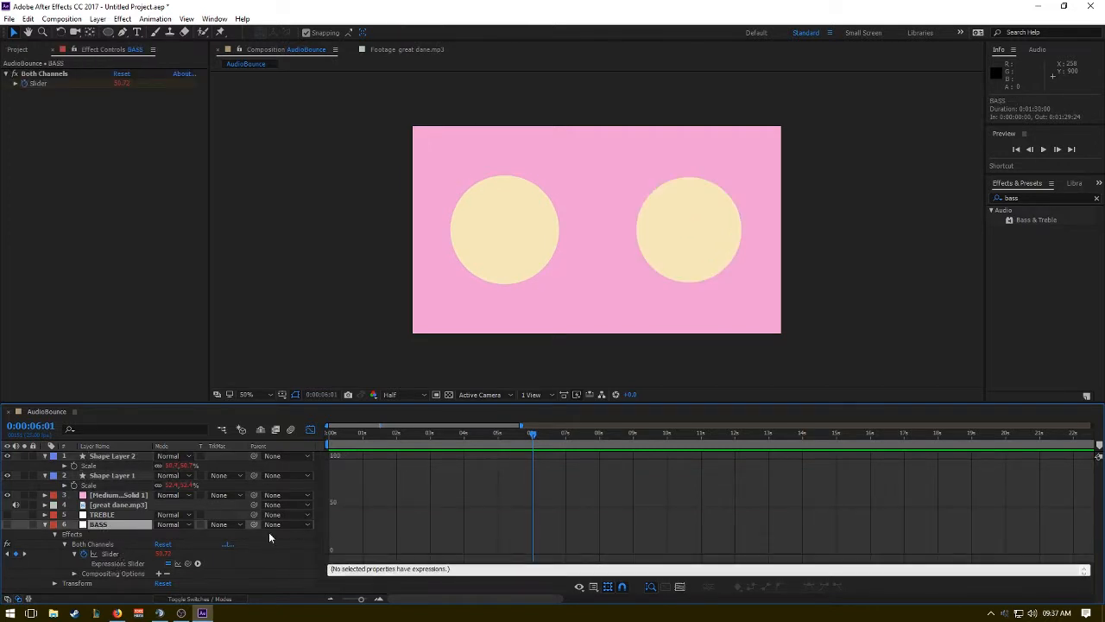
{"action": "left_click", "coordinate": [111, 554]}
{"action": "left_click_drag", "start_coordinate": [531, 431], "coordinate": [821, 446]}
{"action": "key", "text": "Home"}
{"action": "left_click", "coordinate": [121, 515]}
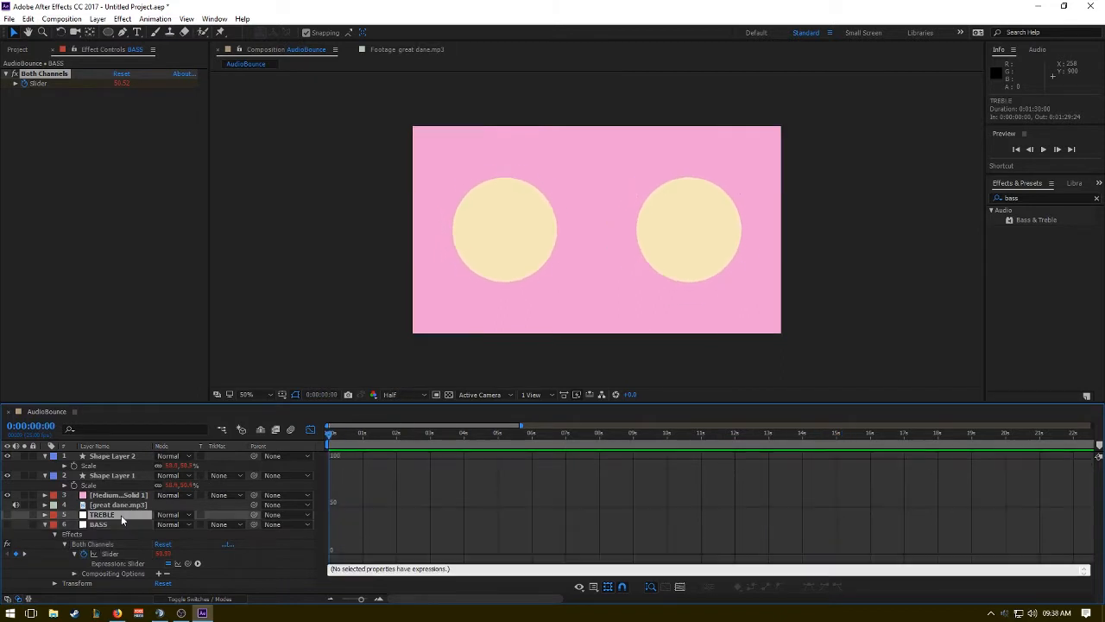
{"action": "left_click", "coordinate": [122, 506]}
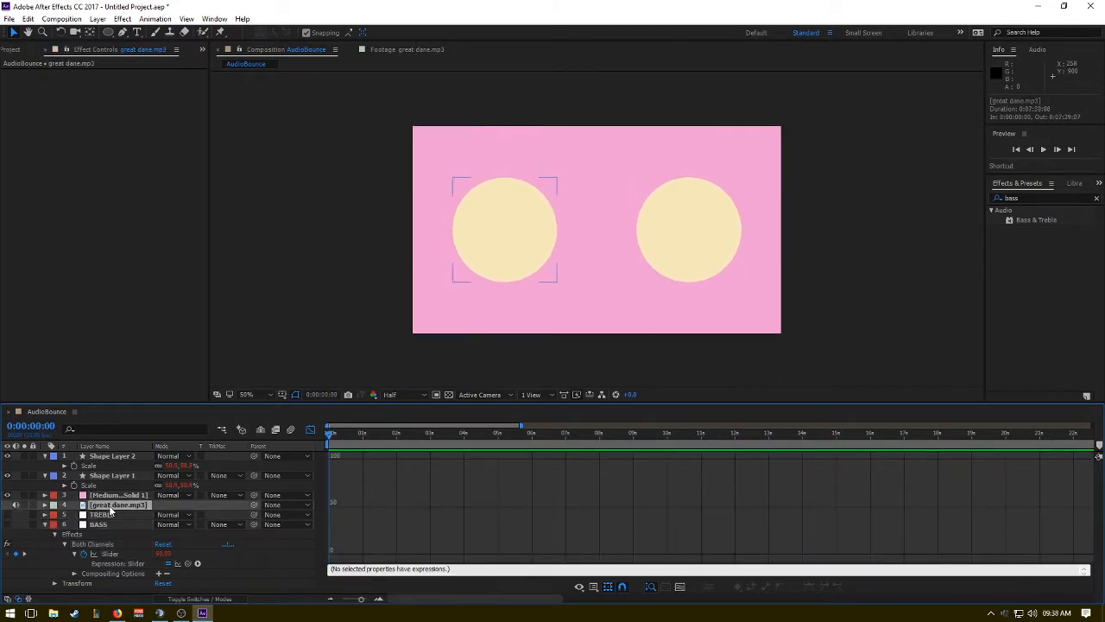
{"action": "left_click", "coordinate": [108, 516]}
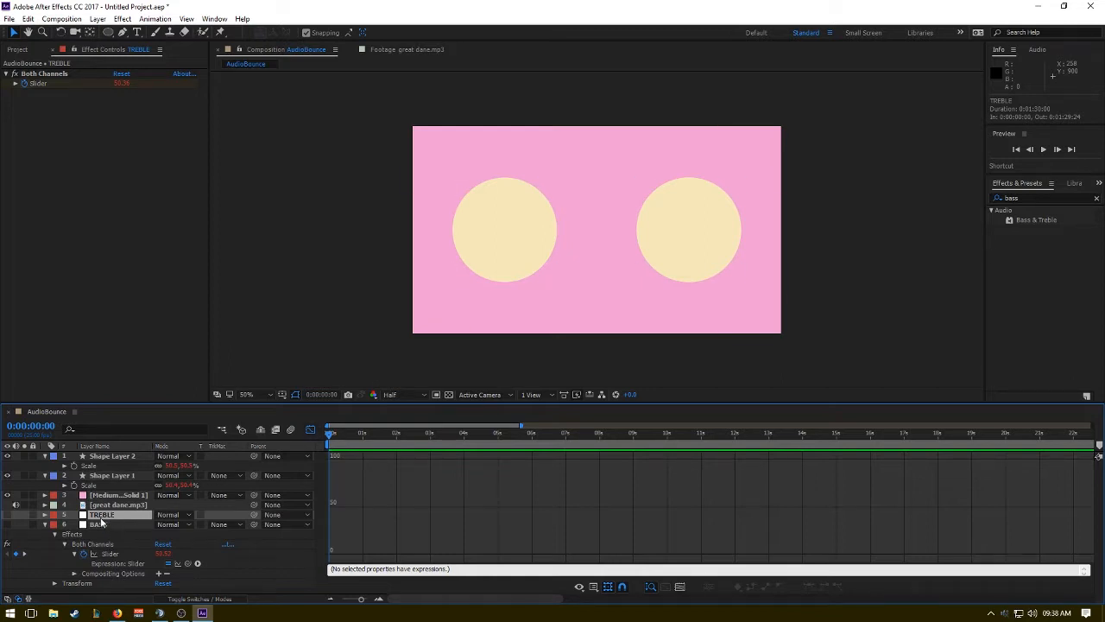
Reveal the TREBLE layer's slider expression and compare its graph with the BASS layer's slider graph.
{"action": "key", "text": "e"}
{"action": "key", "text": "e"}
{"action": "left_click", "coordinate": [110, 534]}
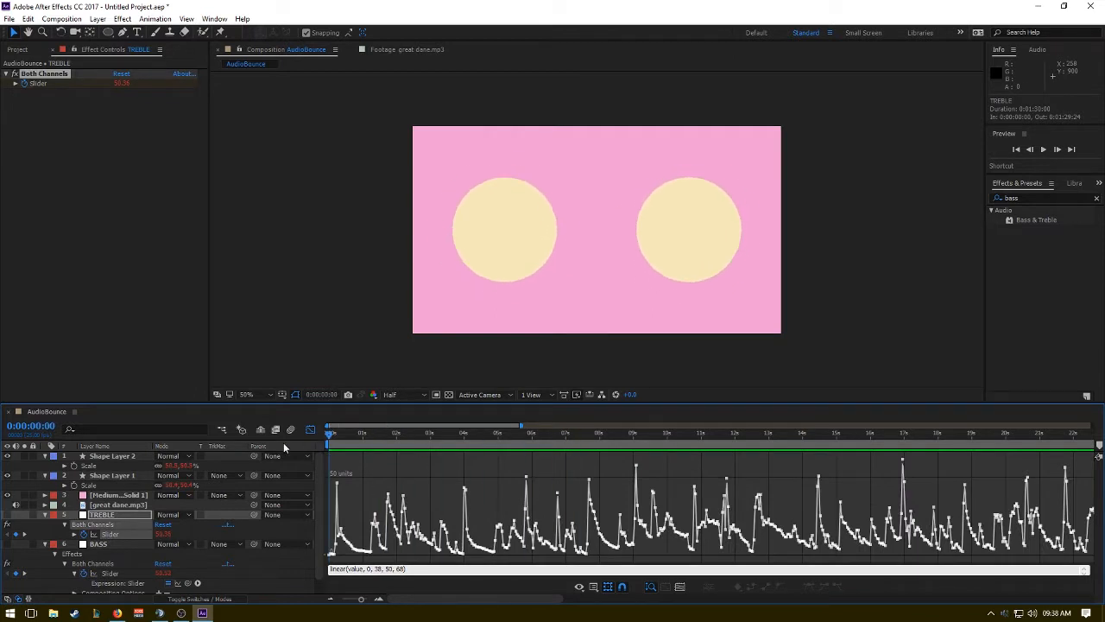
{"action": "left_click", "coordinate": [122, 586]}
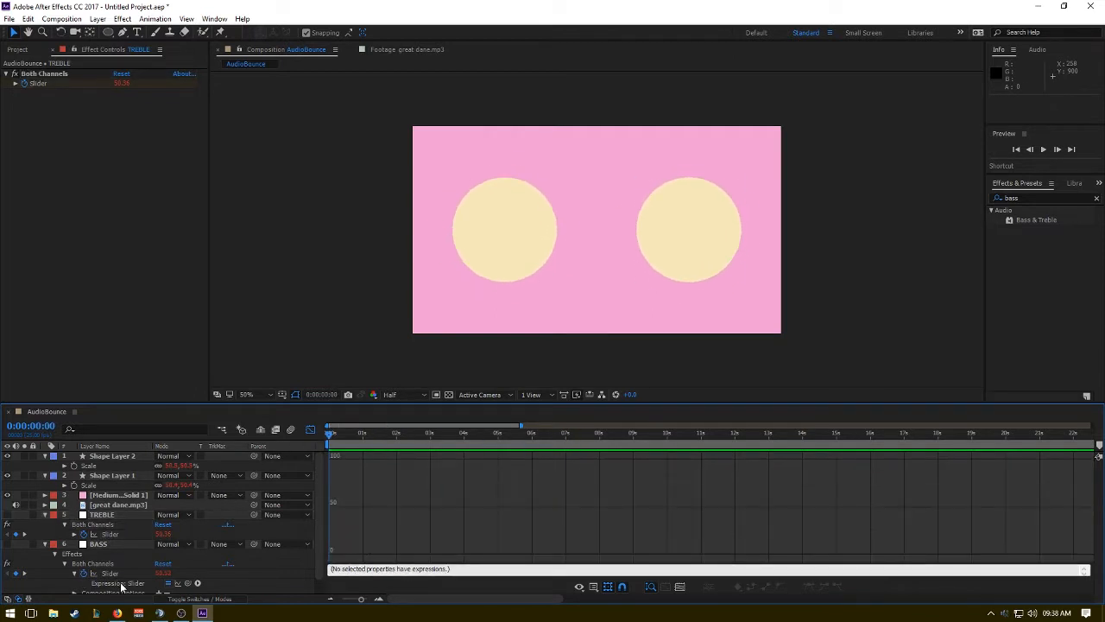
{"action": "left_click", "coordinate": [122, 574]}
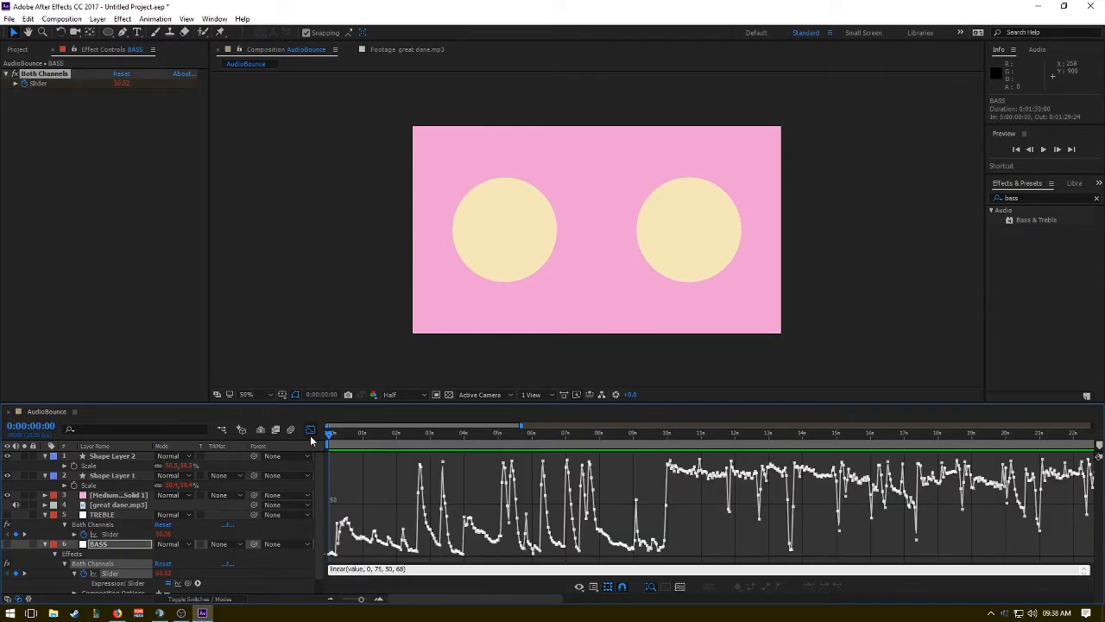
Preview the composition from the start with the audio level meters shown, then stop playback and return the playhead to the beginning.
{"action": "key", "text": "space"}
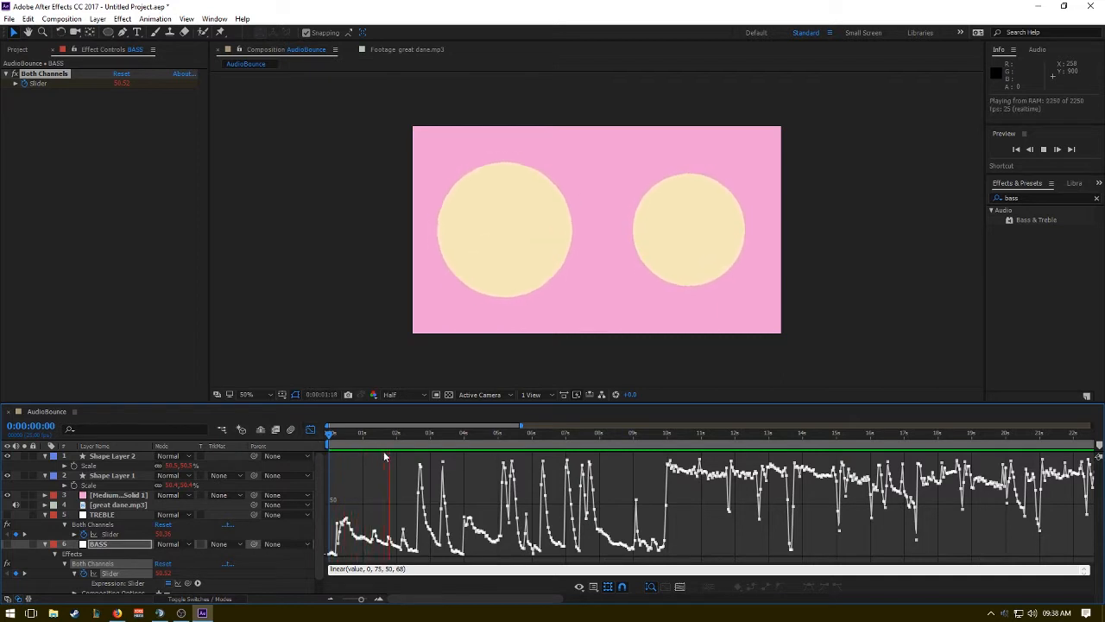
{"action": "left_click", "coordinate": [1045, 49]}
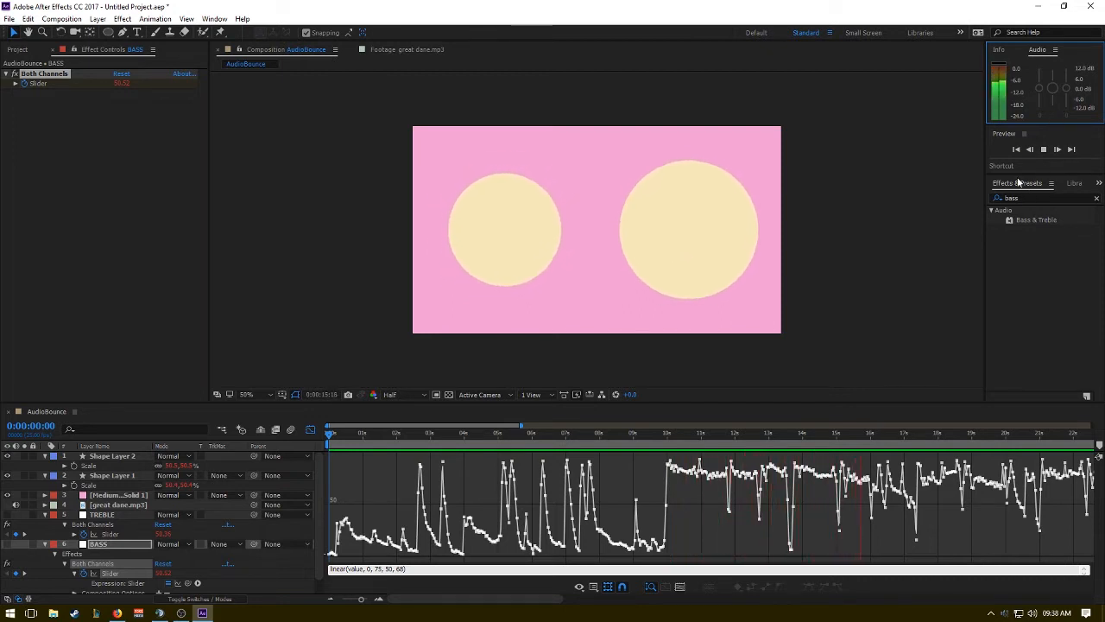
{"action": "left_click", "coordinate": [852, 212]}
{"action": "key", "text": "space"}
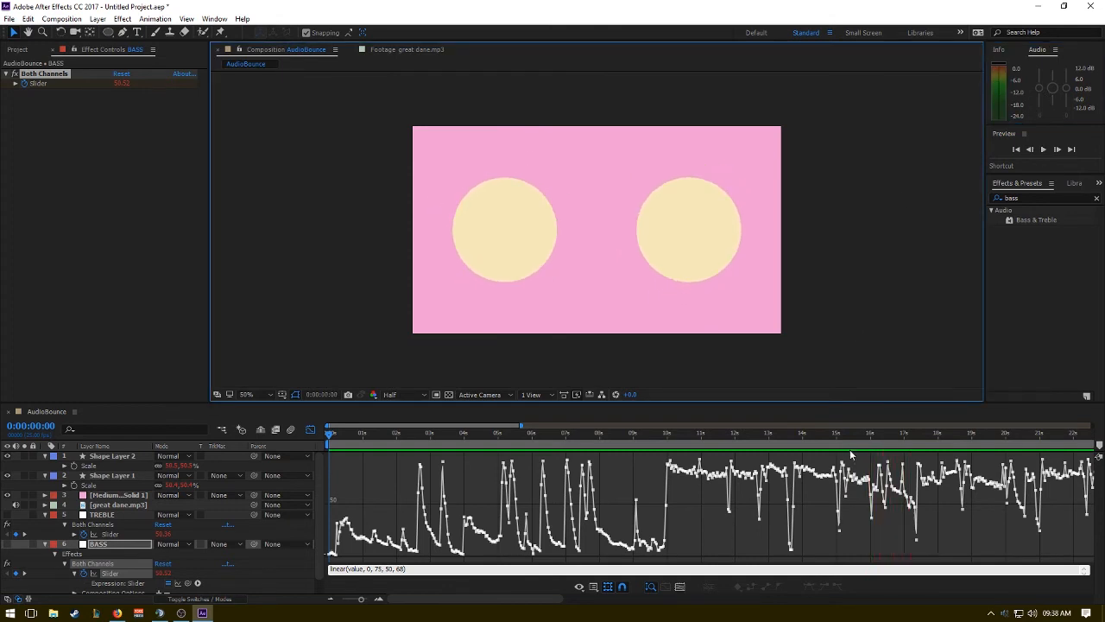
{"action": "left_click_drag", "start_coordinate": [842, 434], "coordinate": [325, 439]}
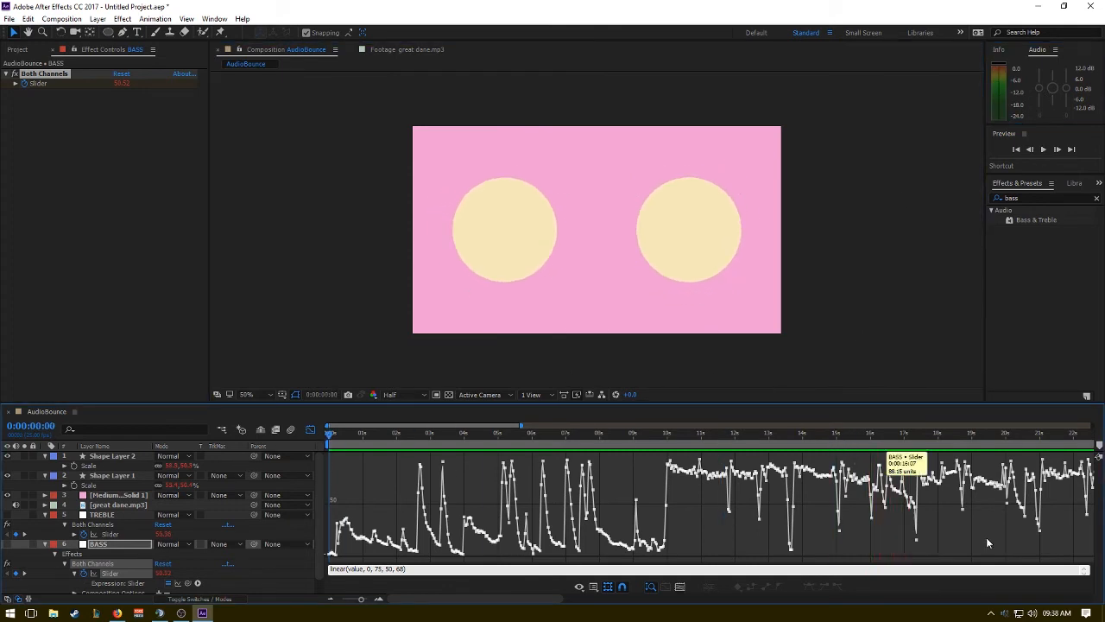